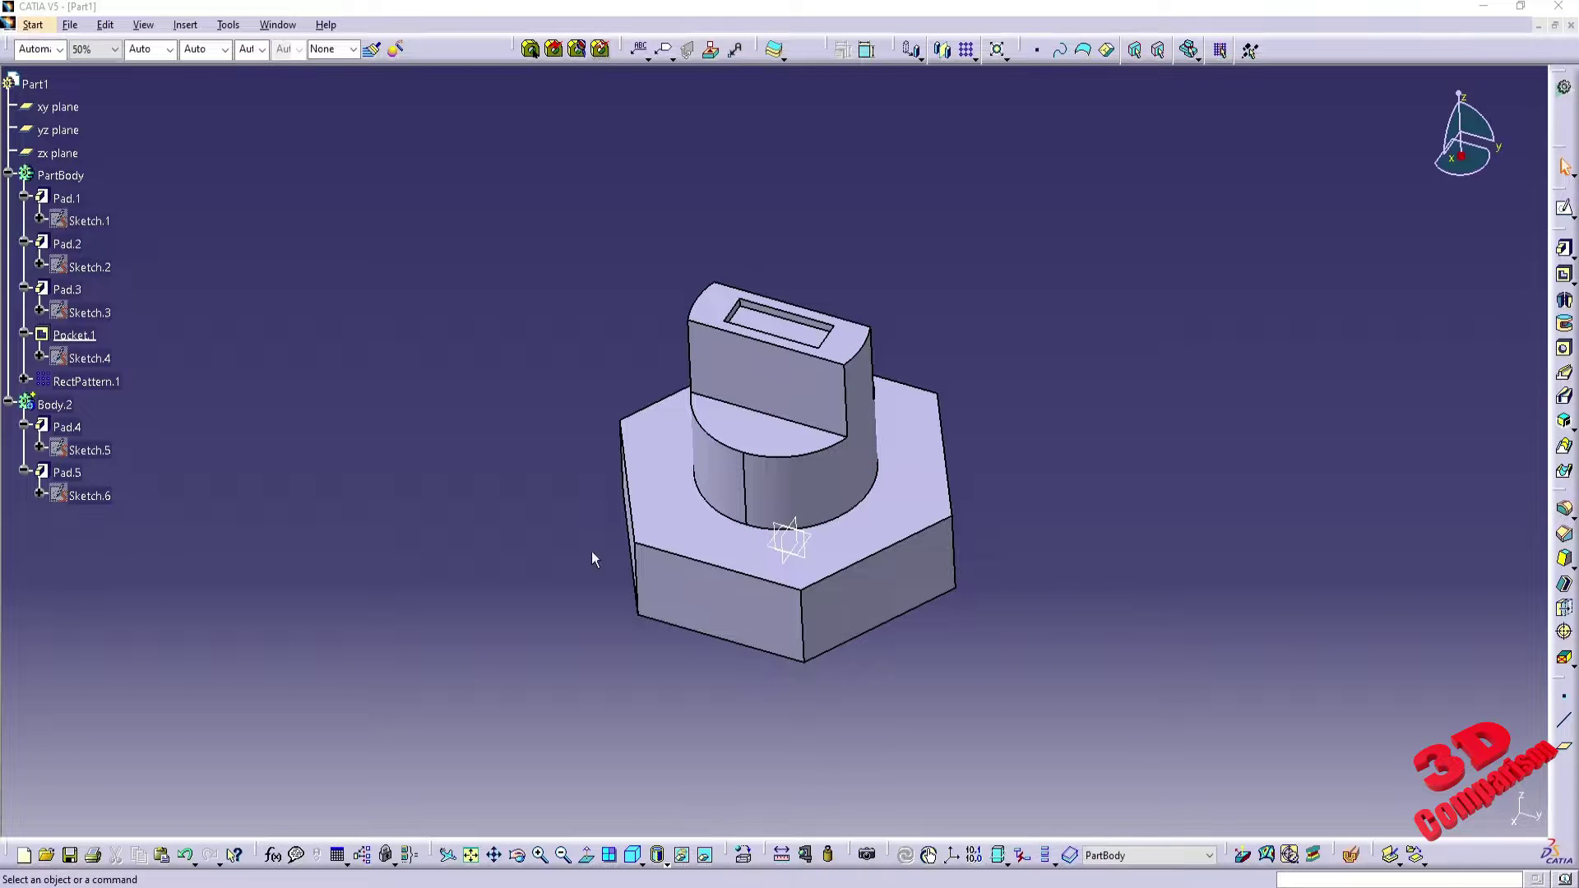
- Try selecting the hexagon's front and top faces, a box of part elements, and Pocket.1
{"action": "middle_click_drag", "start_coordinate": [773, 415], "coordinate": [567, 459]}
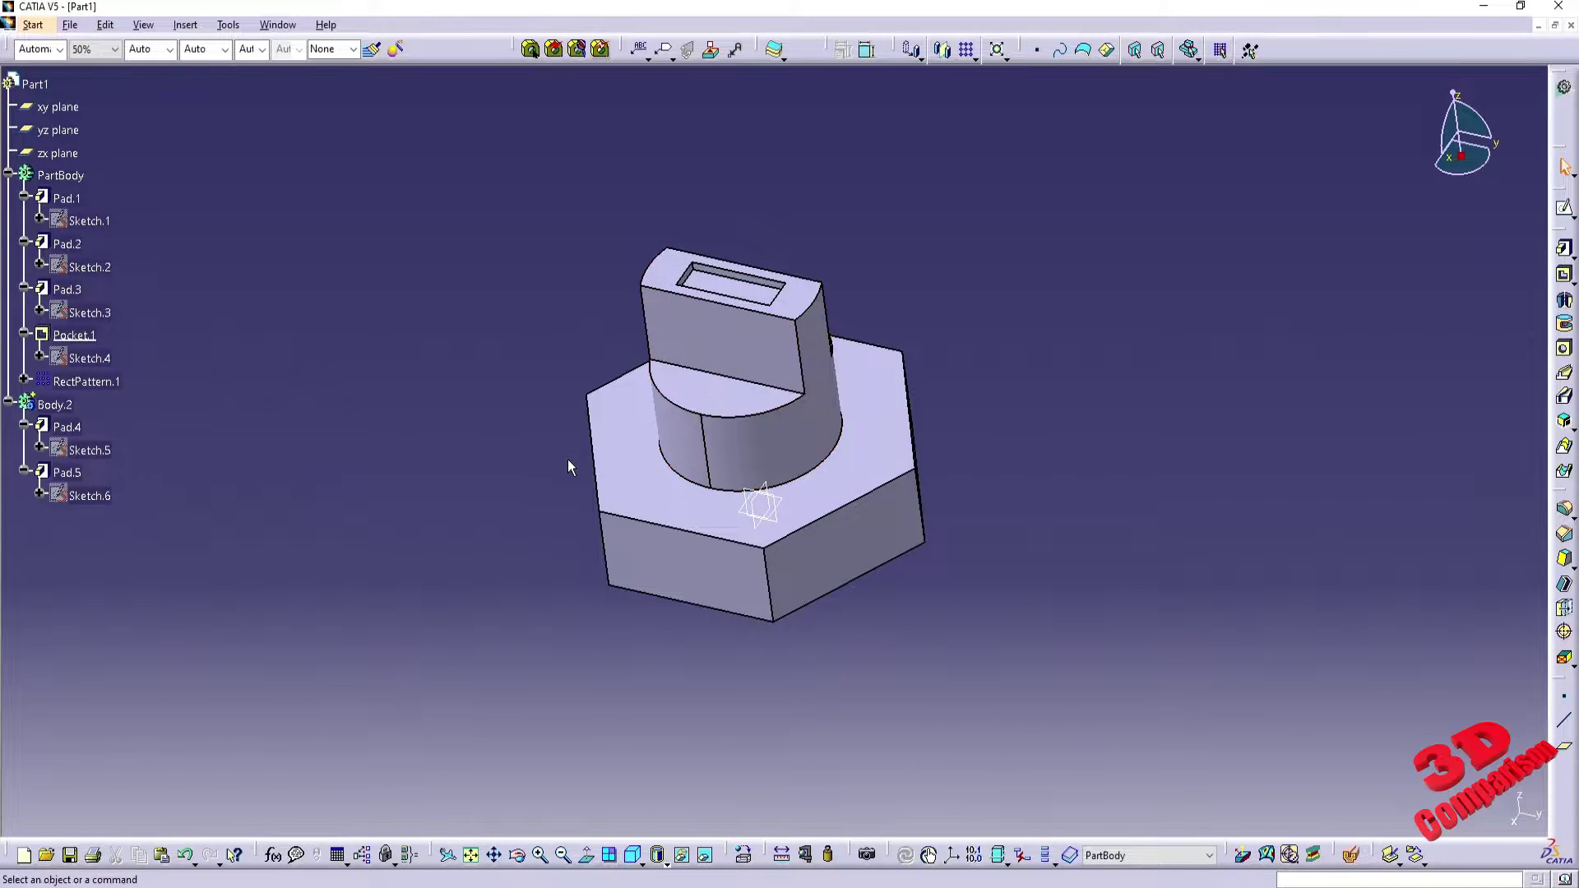
{"action": "left_click", "coordinate": [653, 567]}
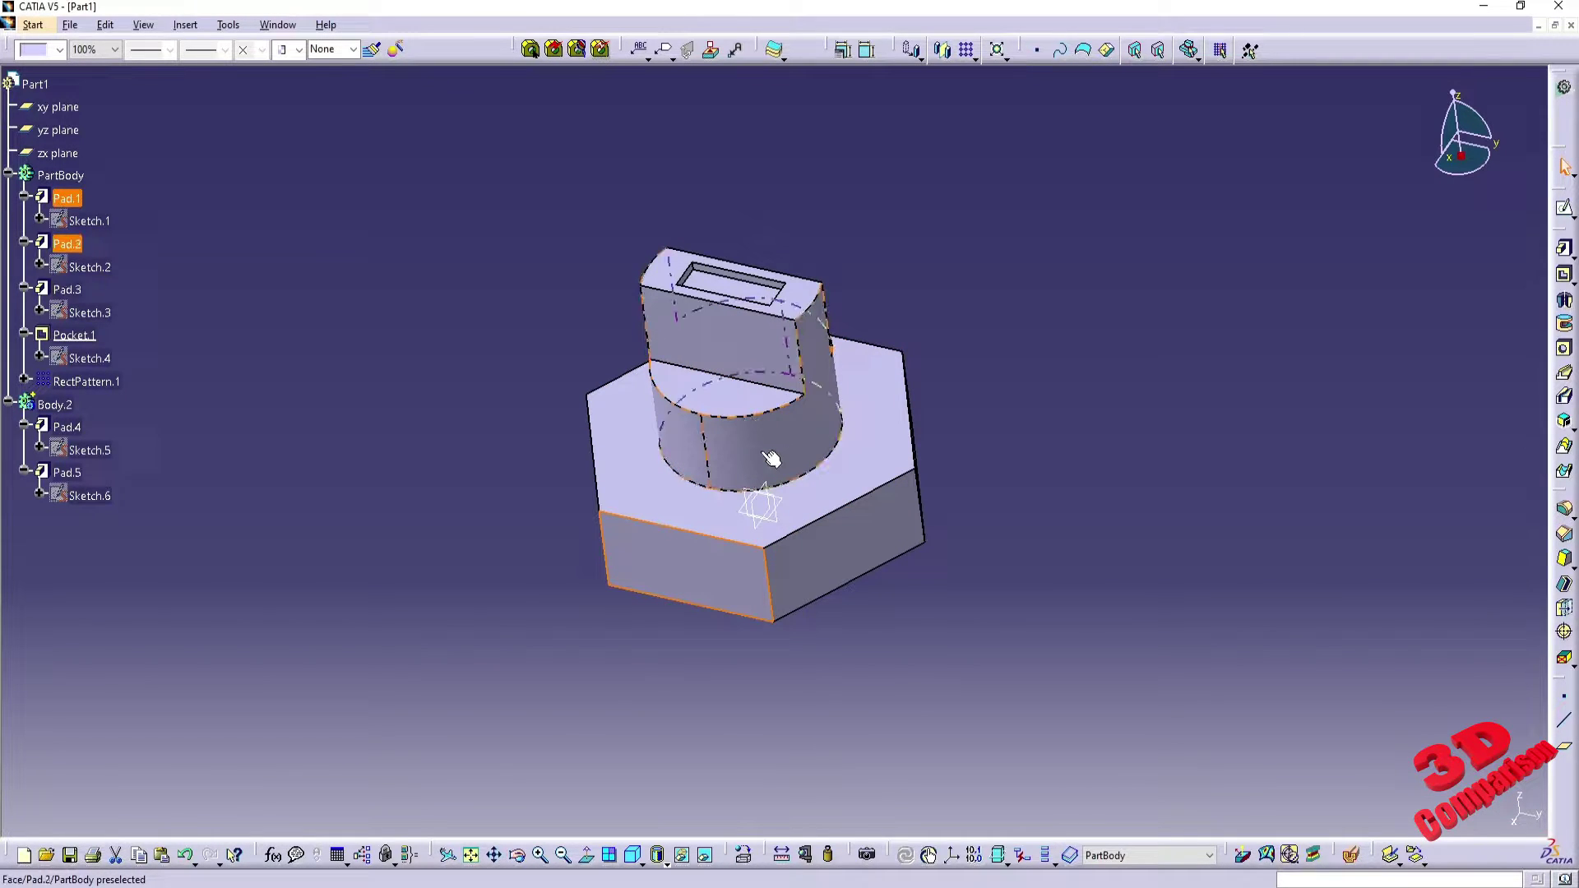
{"action": "key", "text": "Escape"}
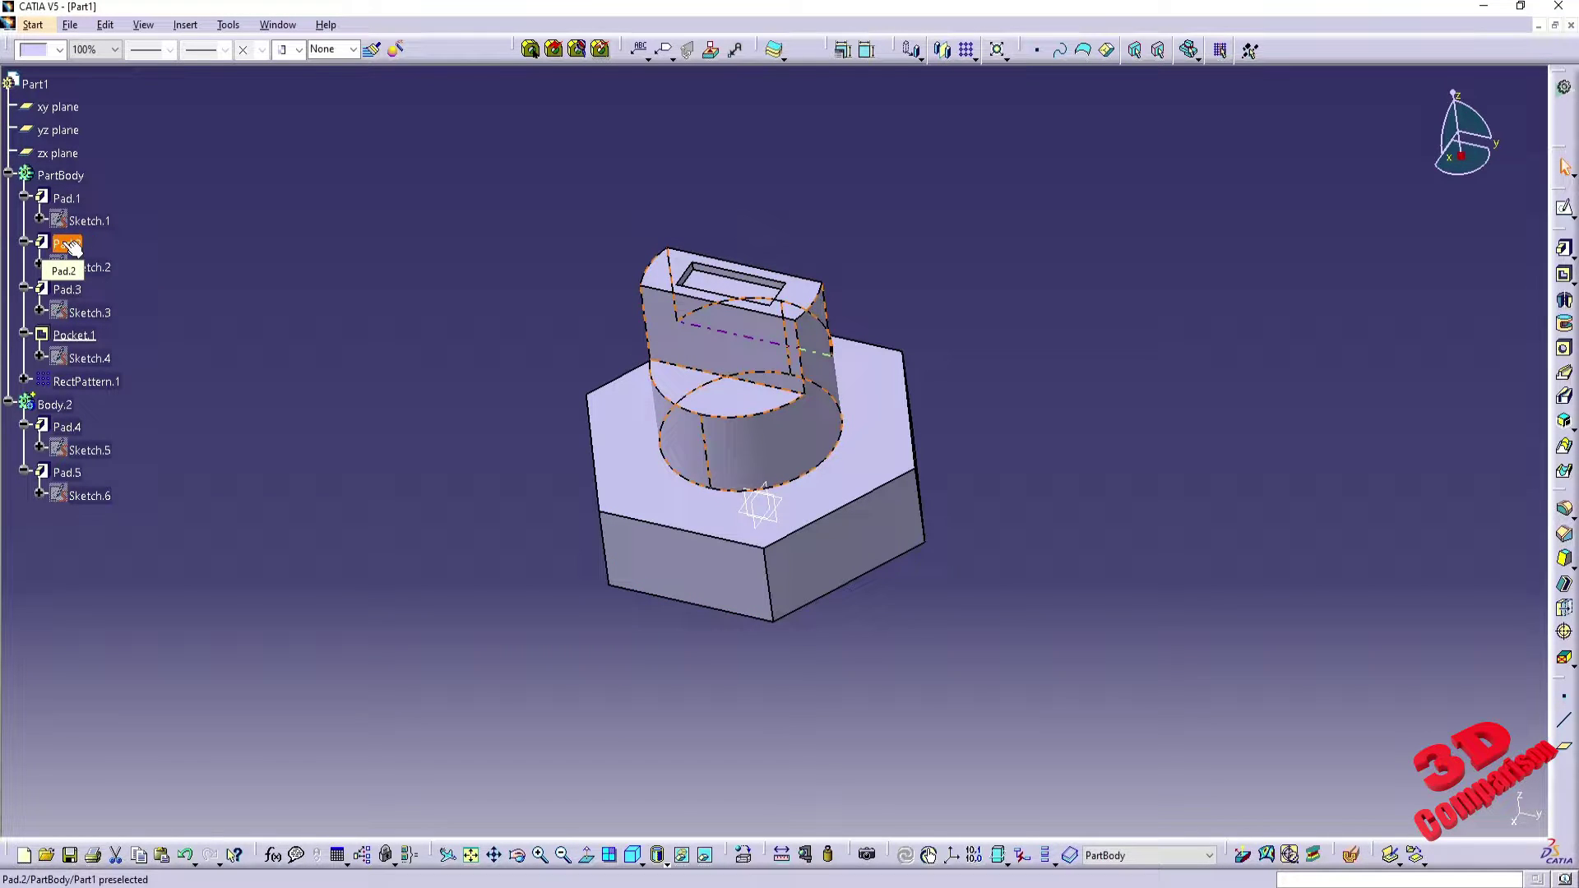
{"action": "left_click", "coordinate": [635, 480]}
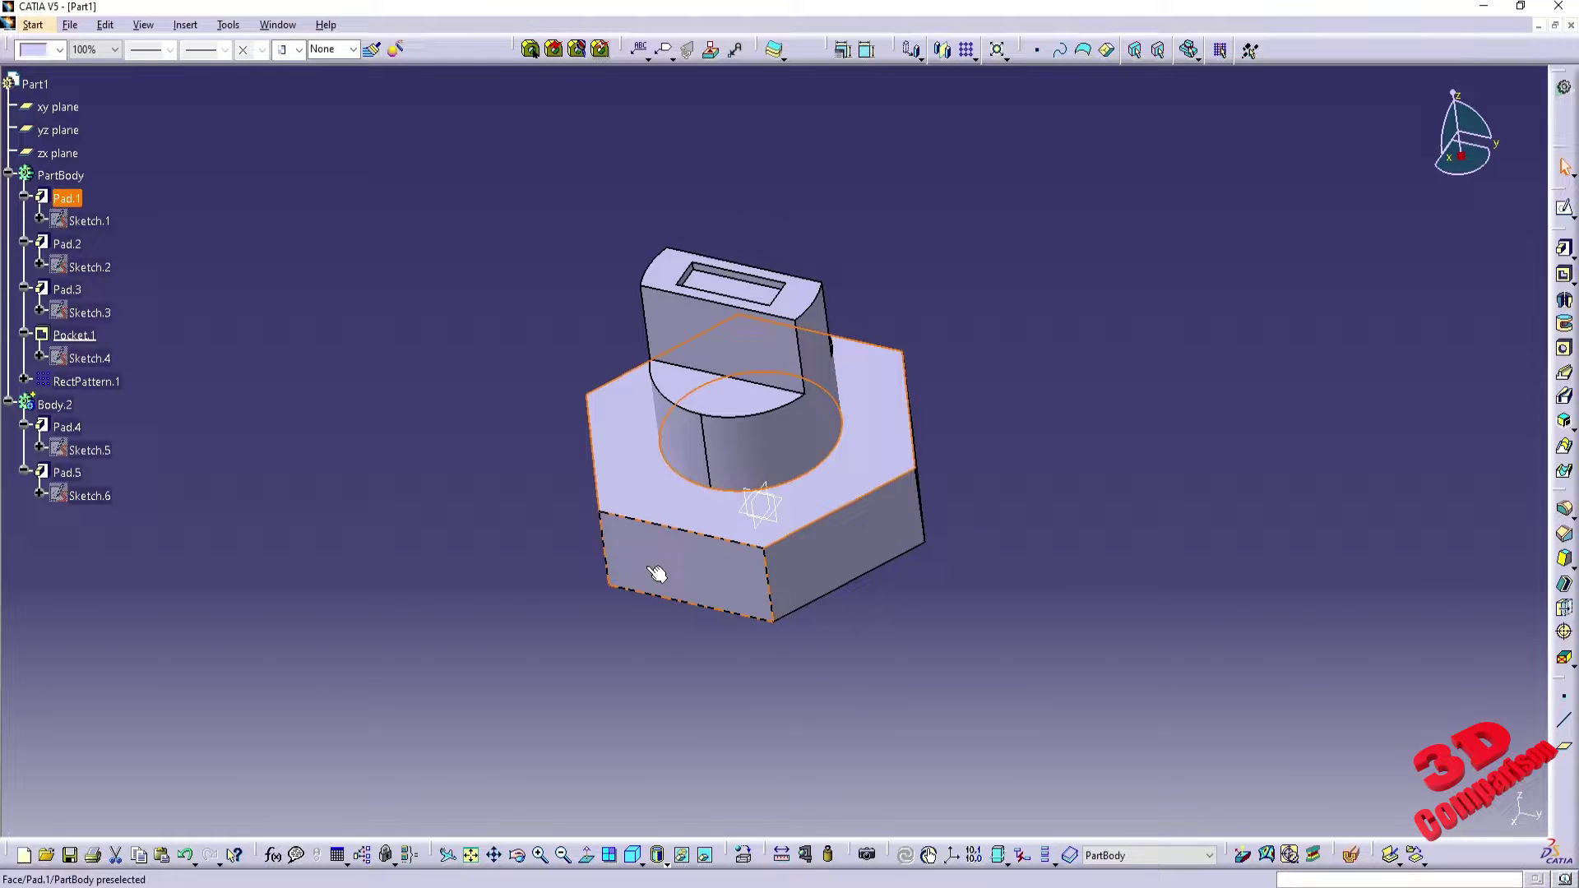
{"action": "left_click", "coordinate": [503, 254]}
{"action": "left_click_drag", "start_coordinate": [448, 176], "coordinate": [1042, 691]}
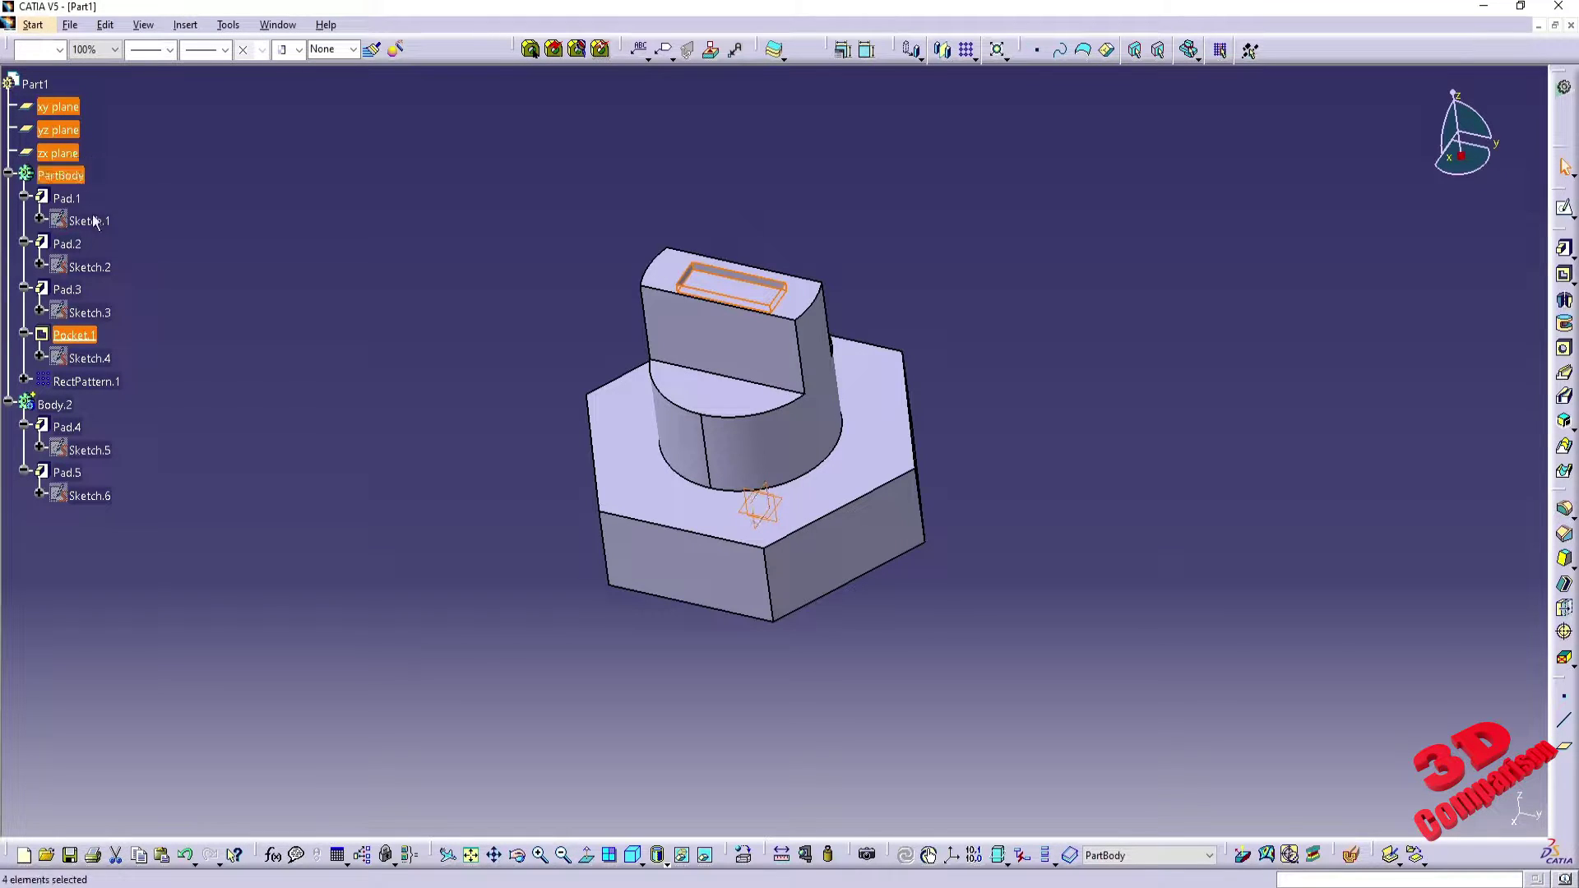
{"action": "left_click", "coordinate": [90, 342]}
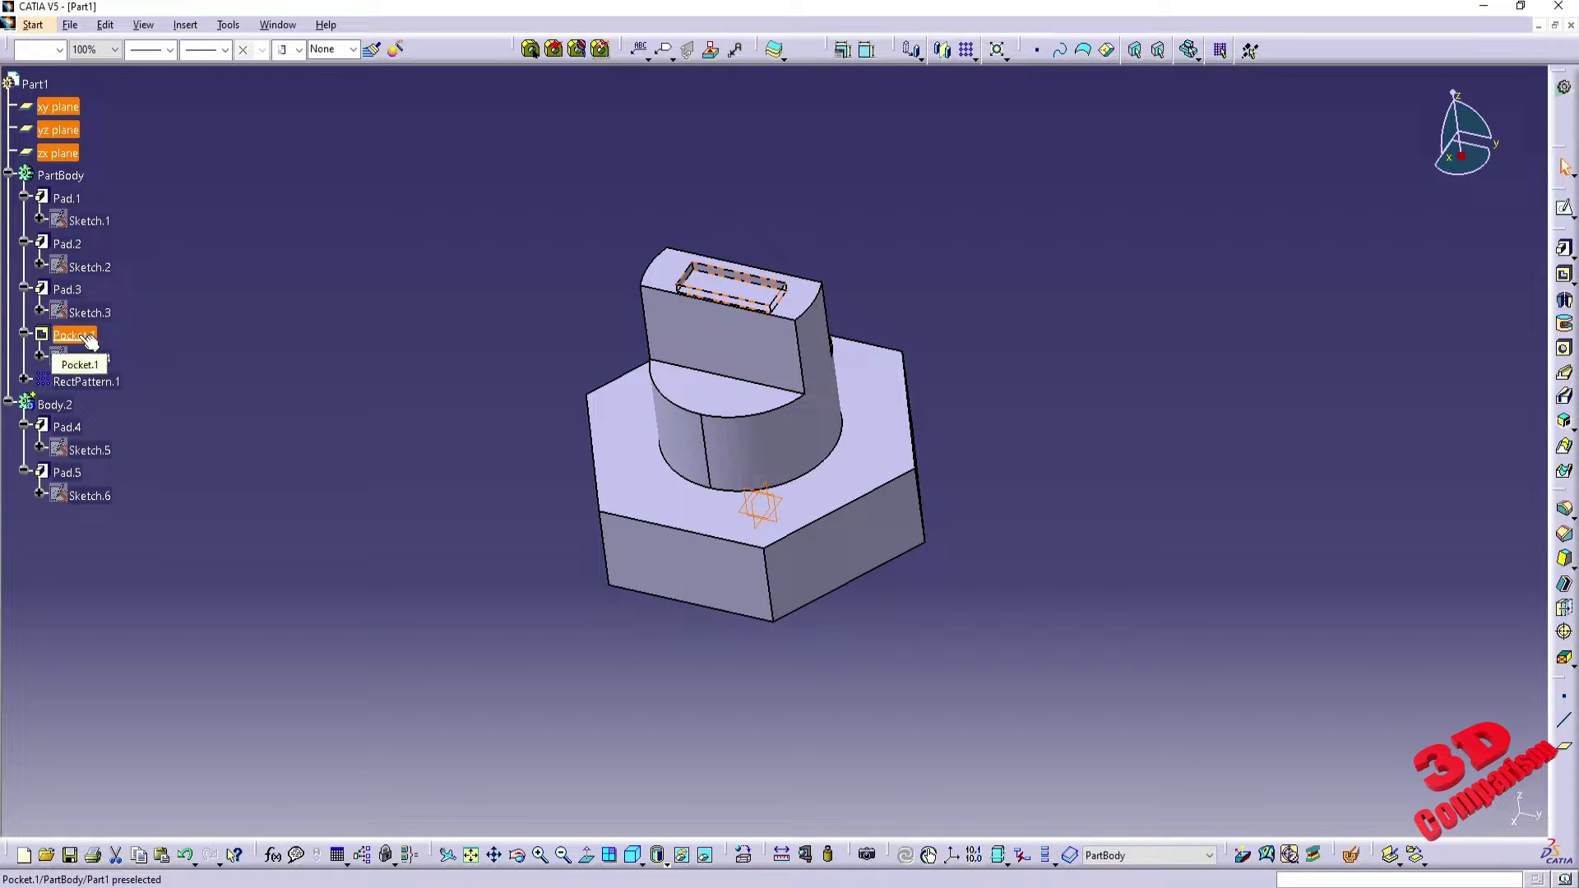
{"action": "left_click", "coordinate": [417, 296]}
{"action": "middle_click_drag", "start_coordinate": [490, 364], "coordinate": [450, 403]}
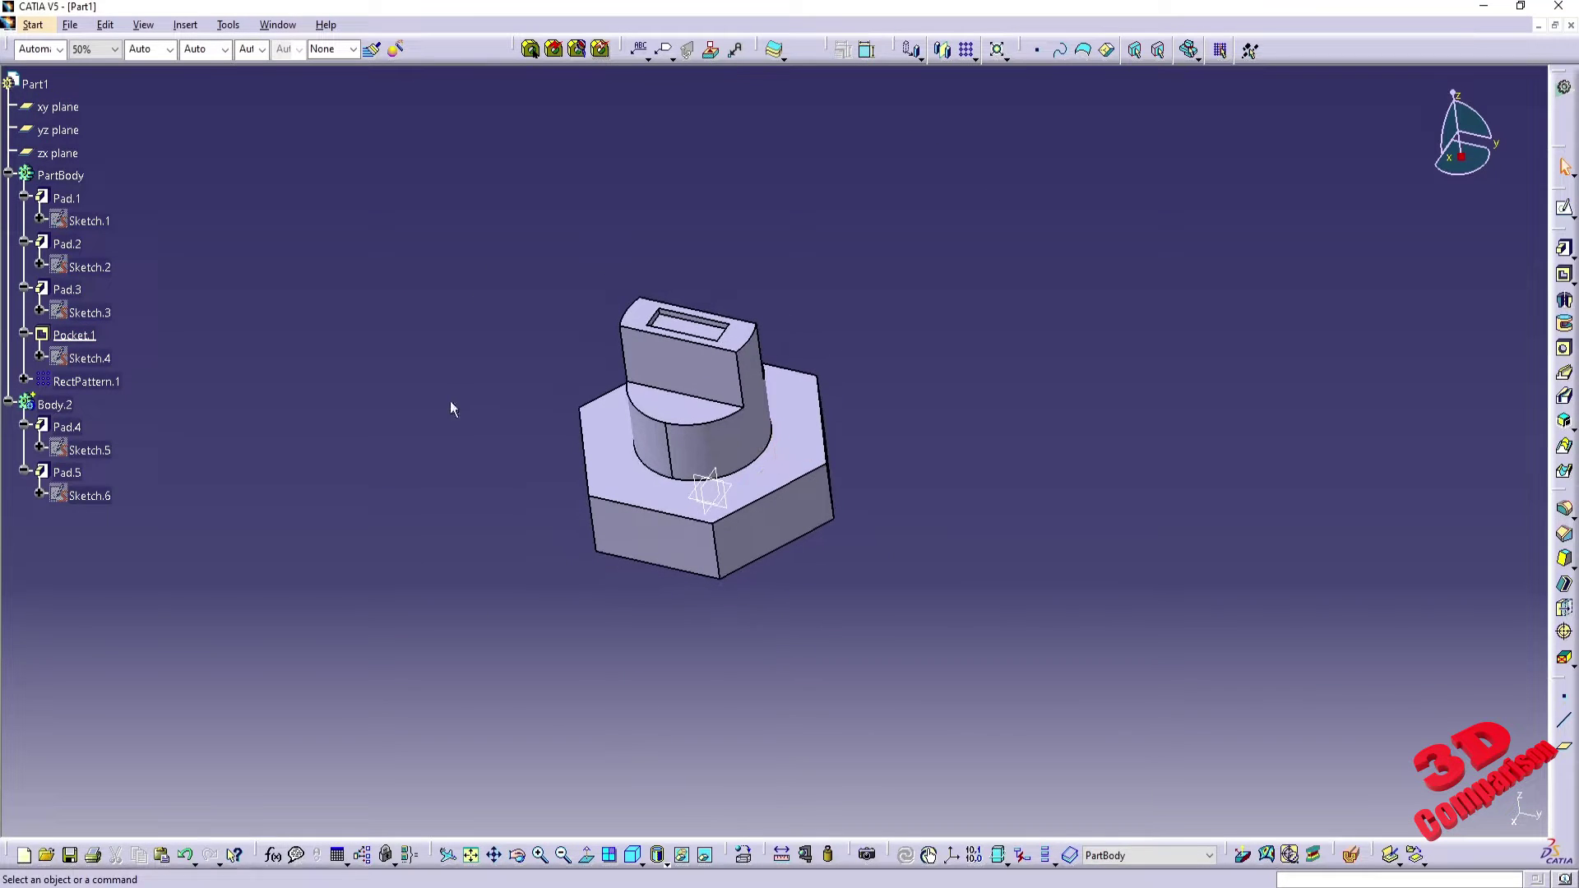
- Define RectPattern.1 as the work object and zoom out to the whole nut grid
{"action": "right_click", "coordinate": [92, 381]}
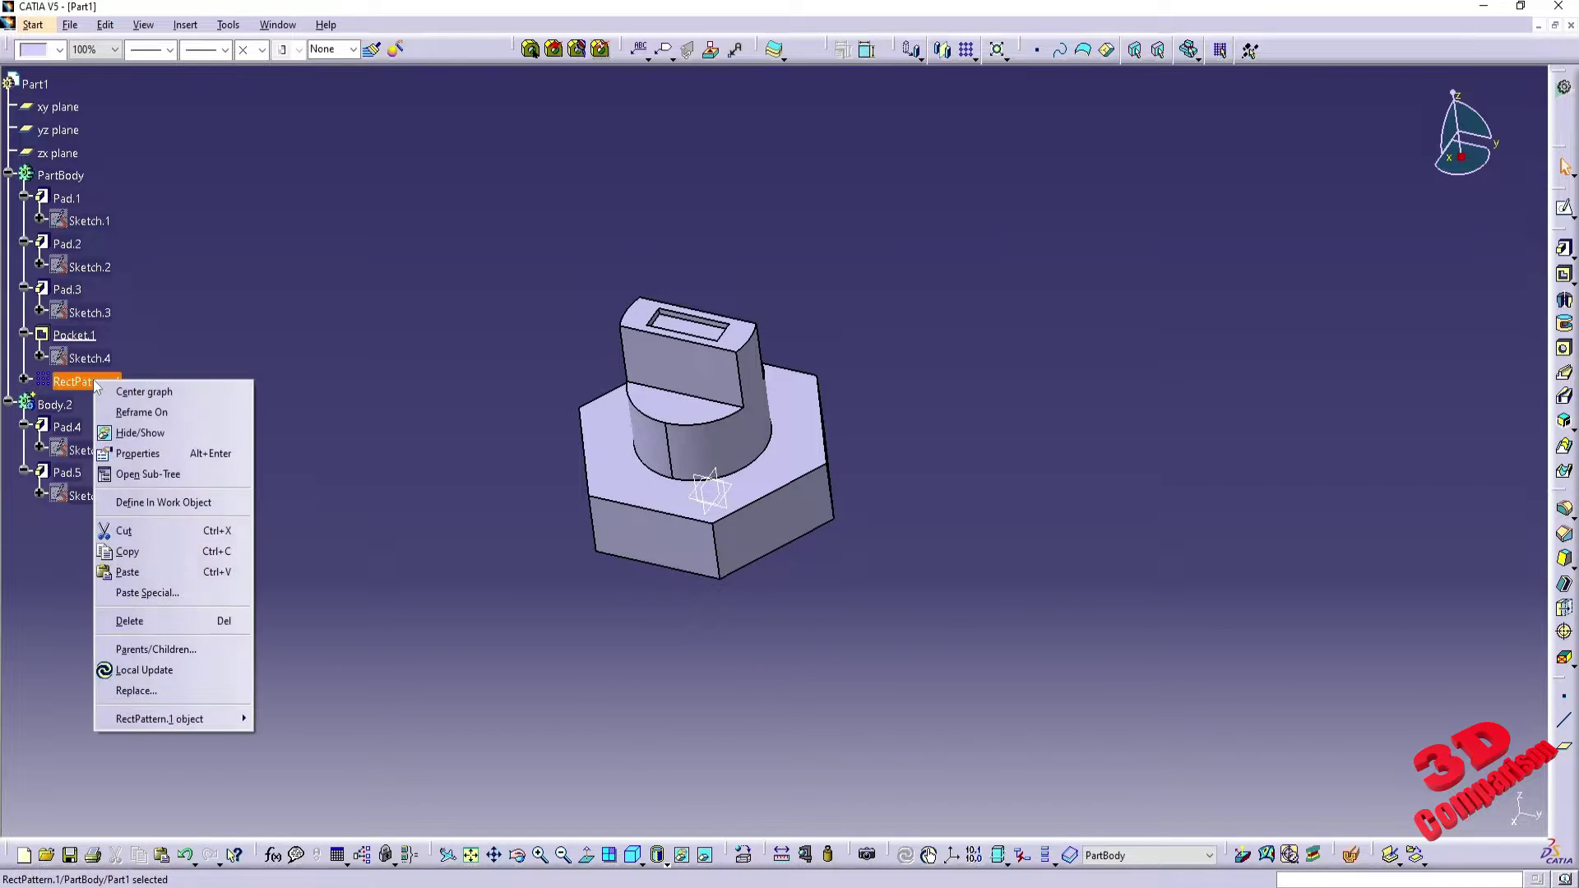
{"action": "left_click", "coordinate": [169, 509]}
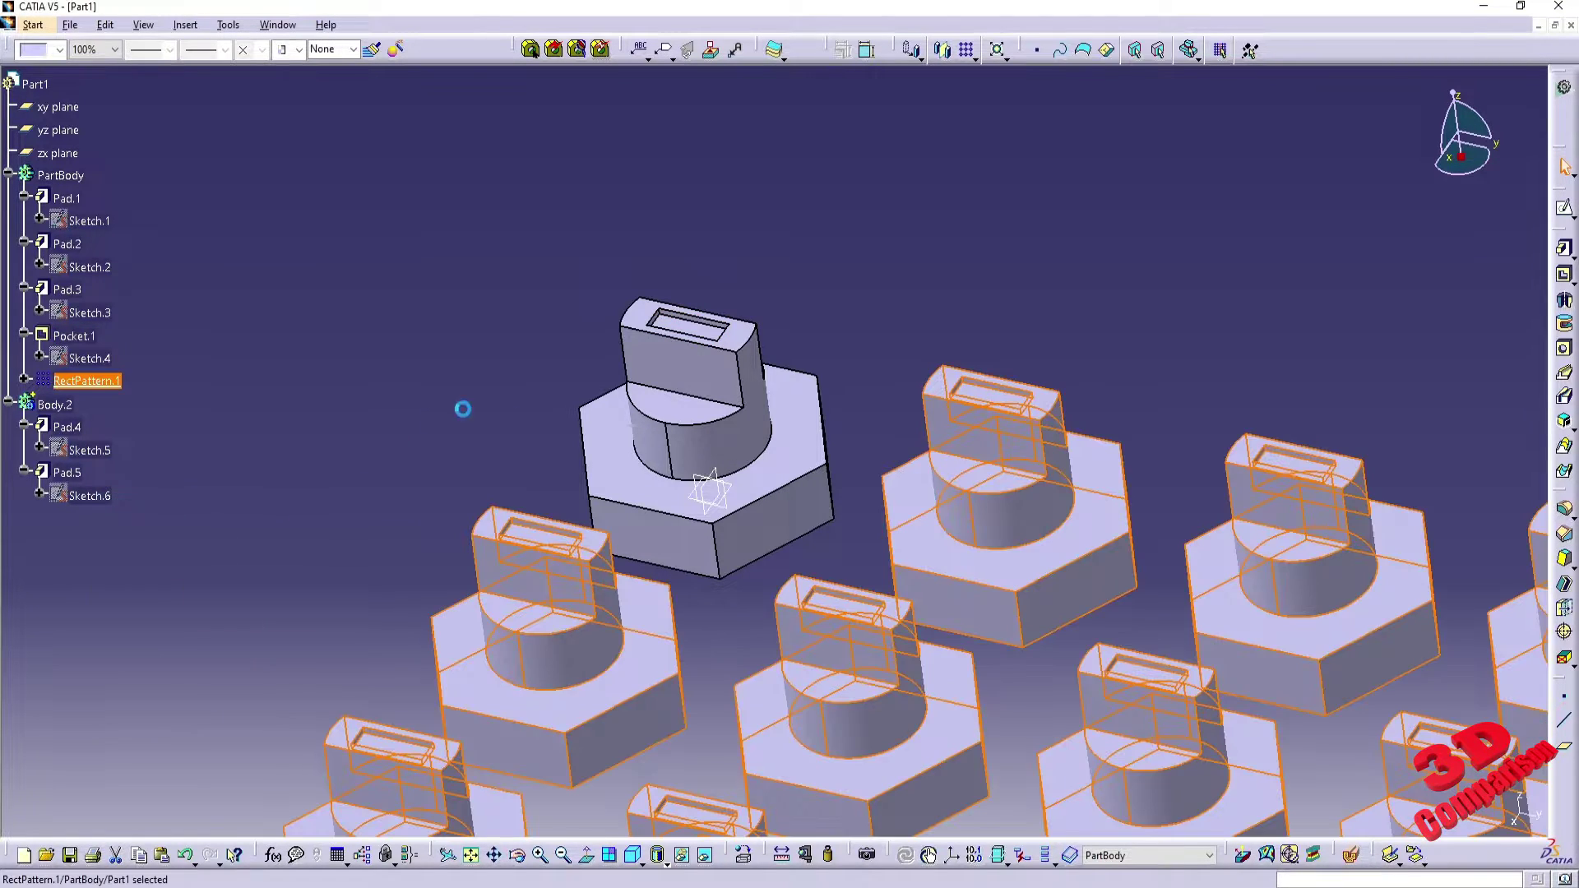
{"action": "middle_click_drag", "start_coordinate": [148, 395], "coordinate": [411, 277]}
- Hide Body.2's square and disc, then box-select the pattern grid
{"action": "right_click", "coordinate": [59, 404]}
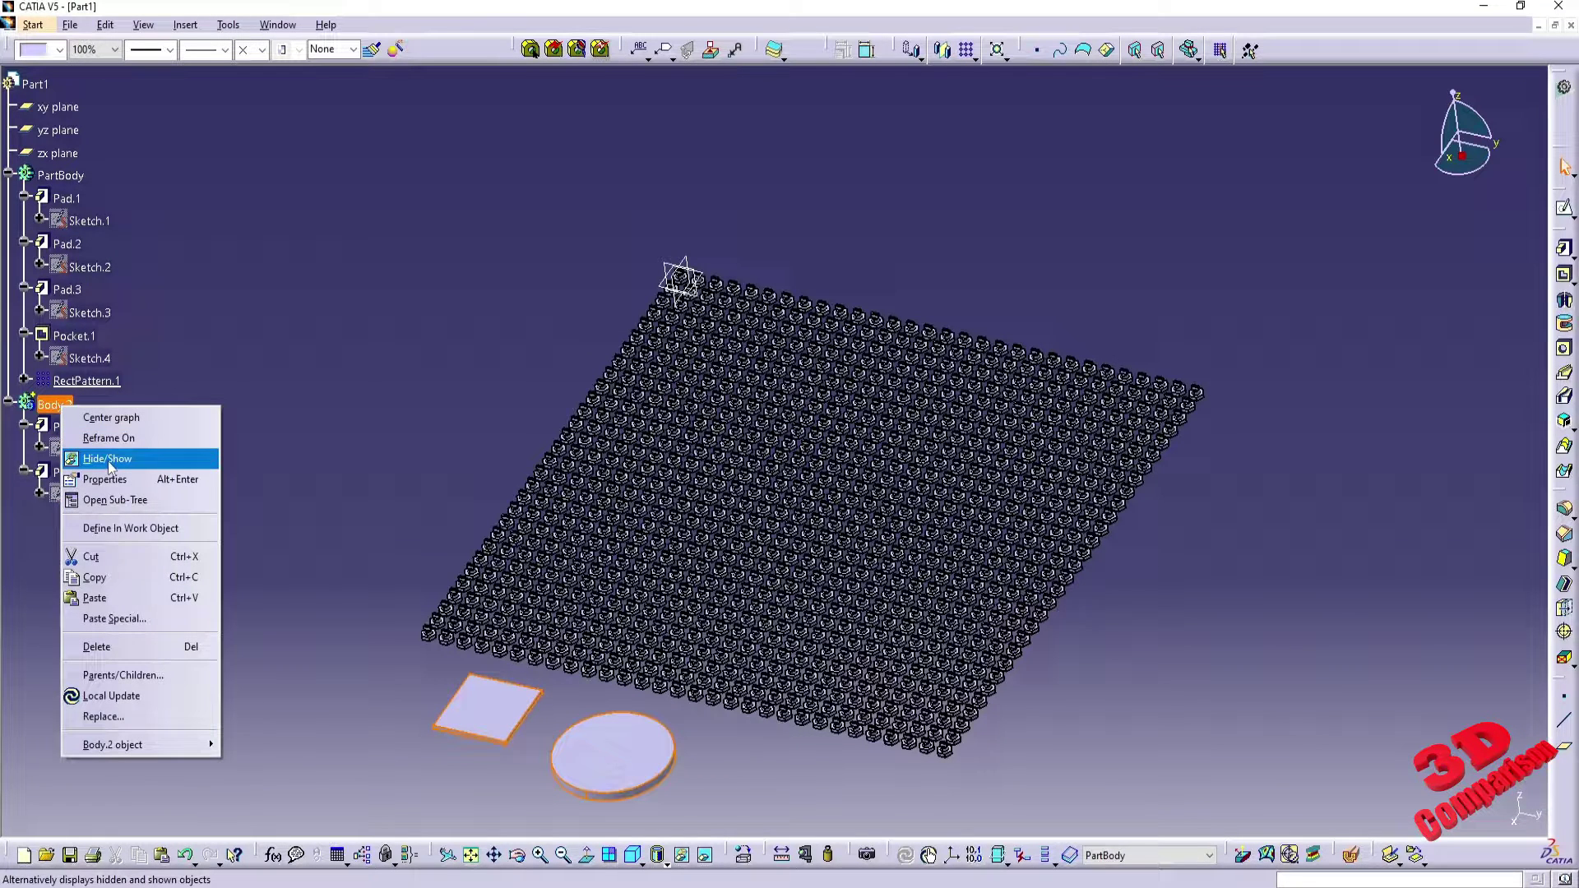
{"action": "left_click", "coordinate": [108, 462]}
{"action": "left_click_drag", "start_coordinate": [298, 145], "coordinate": [1340, 818]}
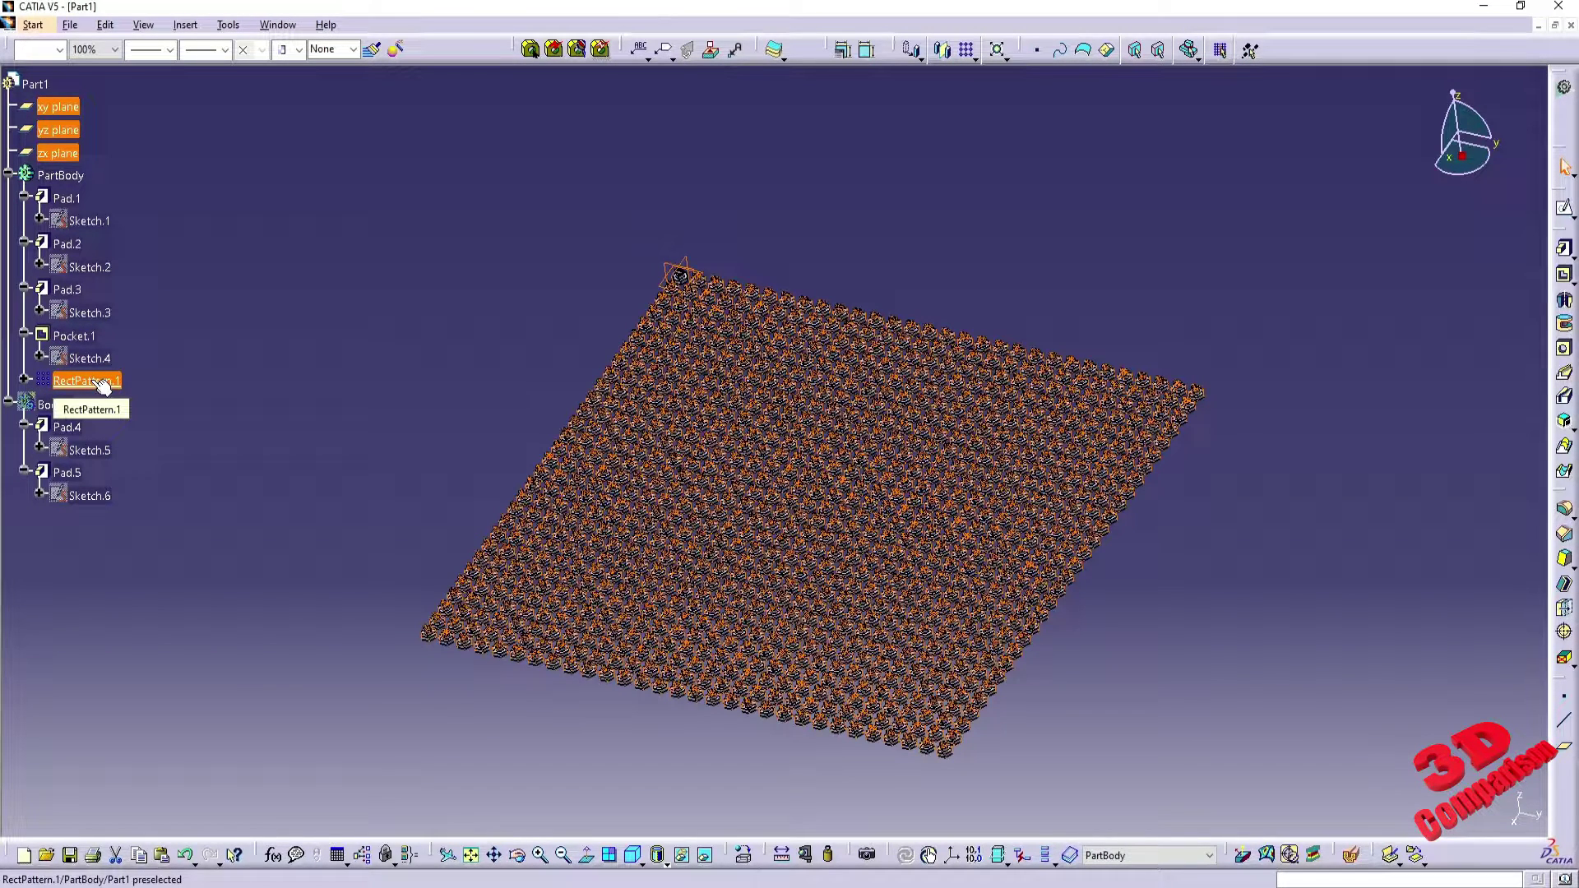
- Show the selection-mode flyout, deselect the grid, and call up Body.2's context menu
{"action": "left_click", "coordinate": [1565, 169]}
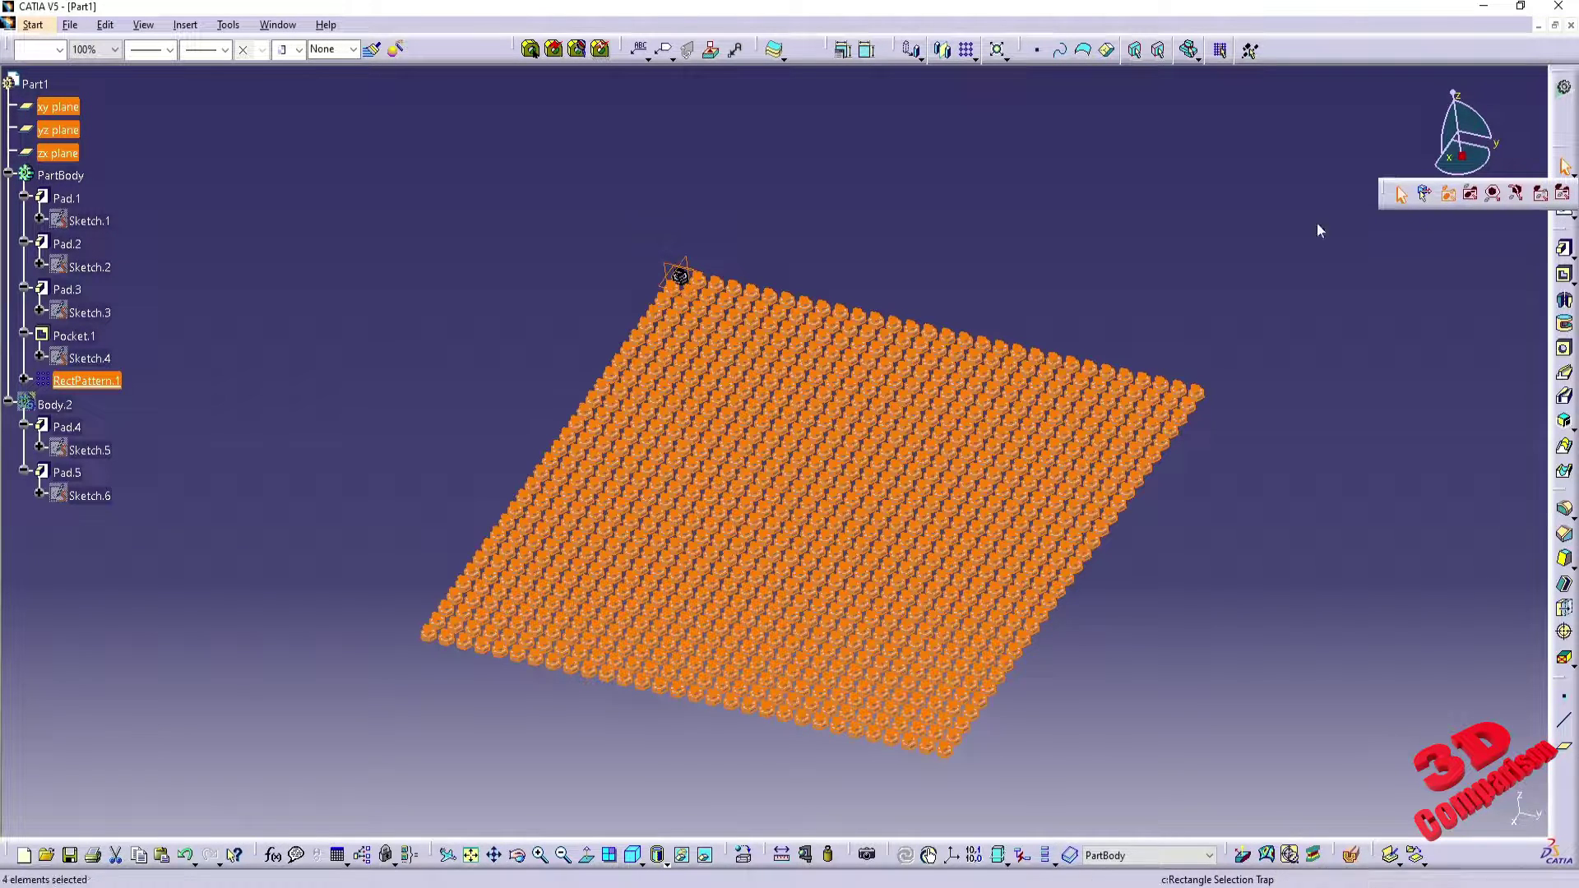
{"action": "left_click", "coordinate": [915, 230]}
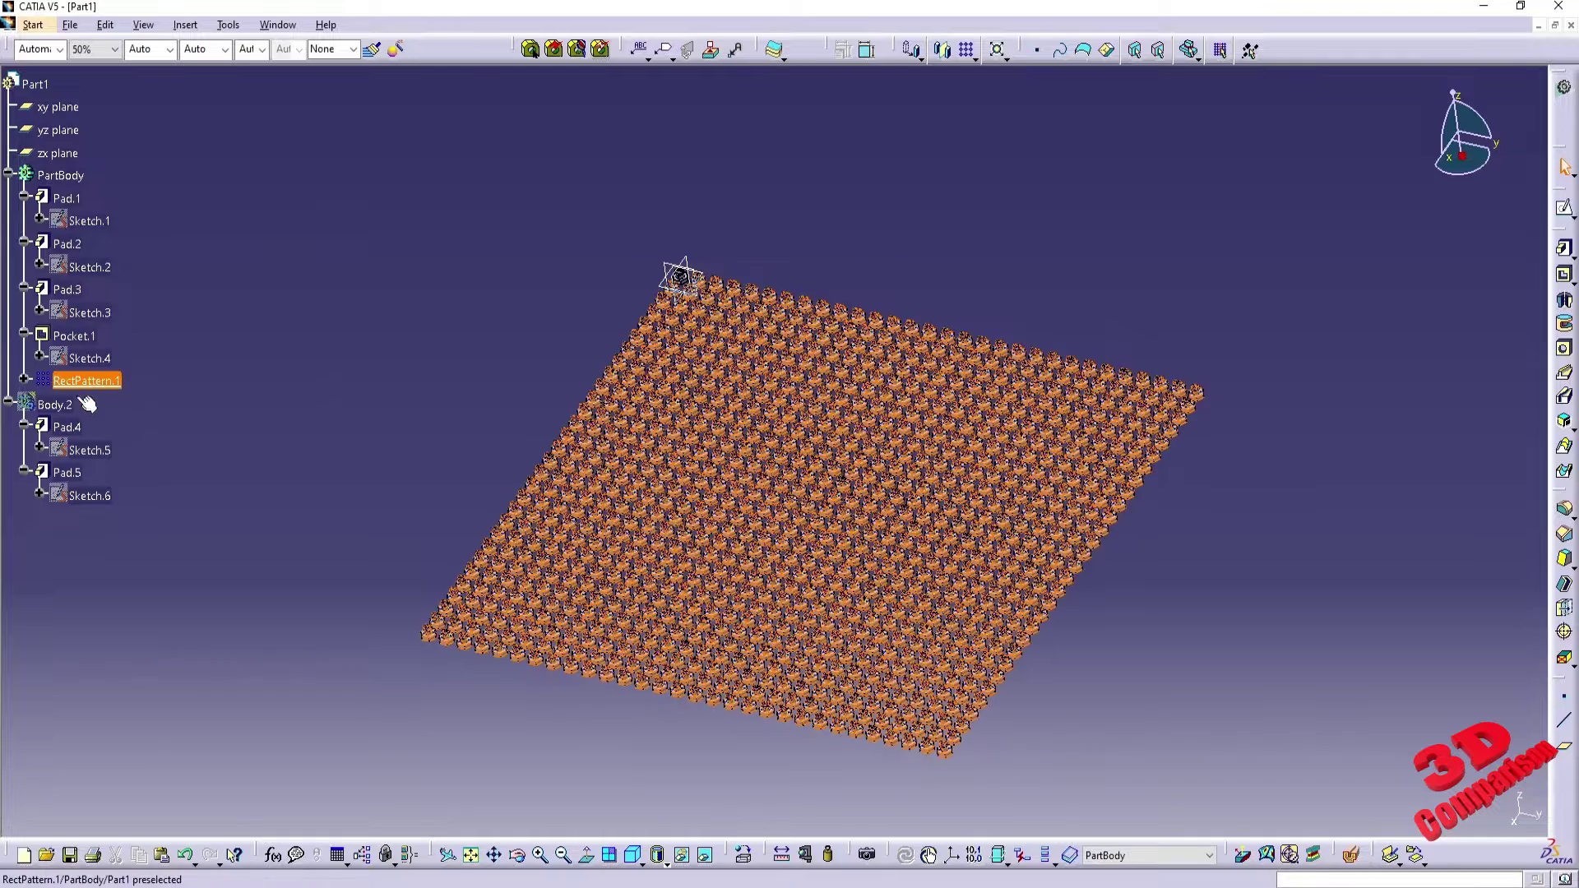
{"action": "right_click", "coordinate": [53, 404]}
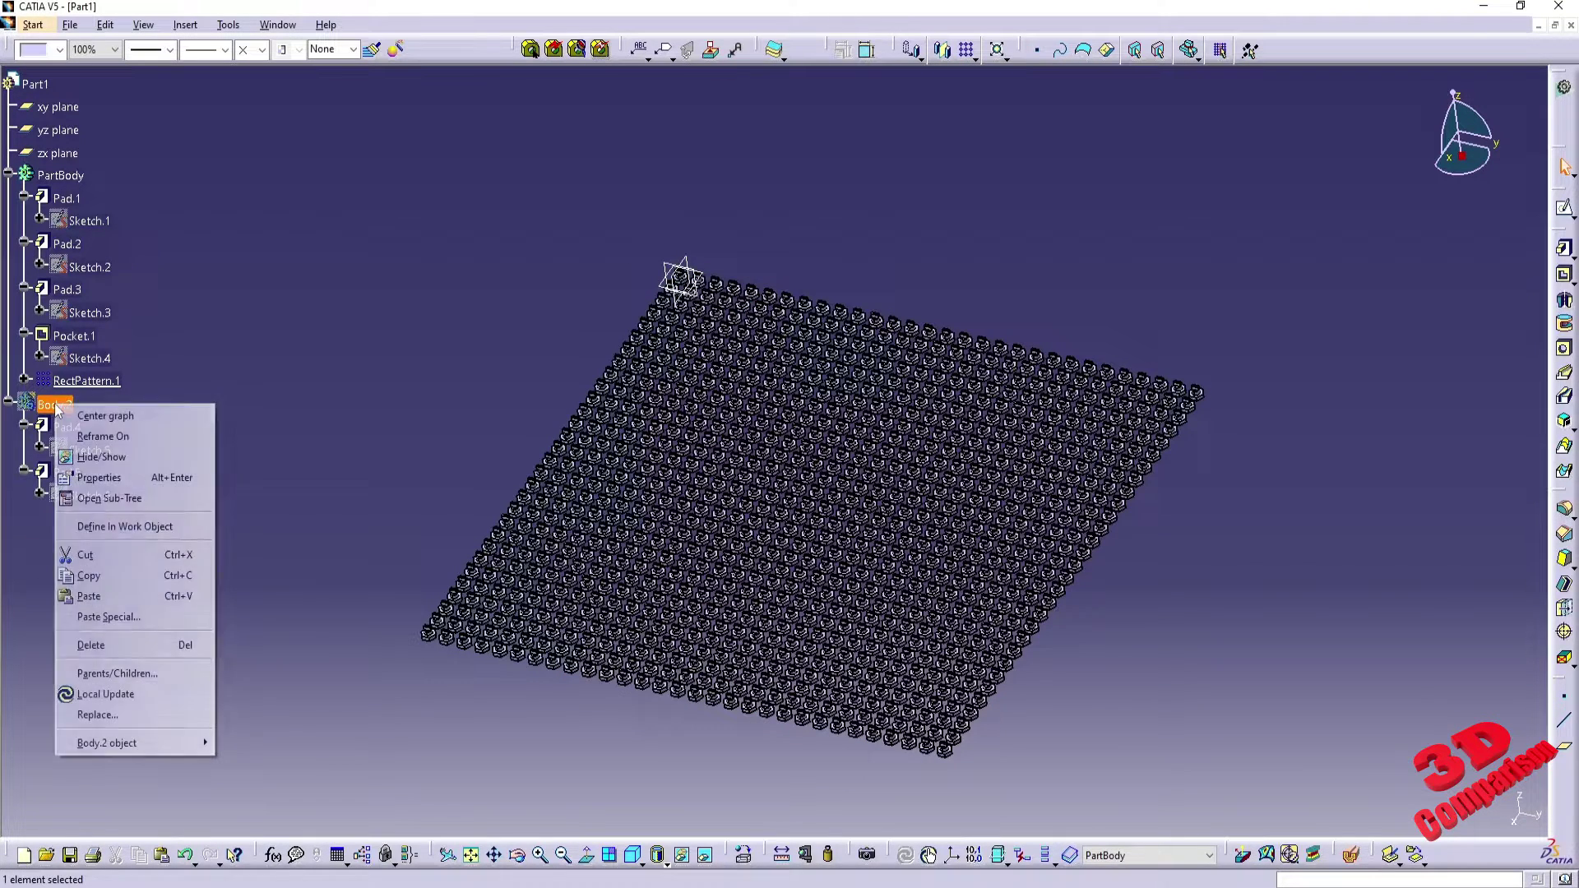
- Show Body.2 again, box-select the view, and add RectPattern.1 and Pad.5 to the selection
{"action": "left_click", "coordinate": [119, 459]}
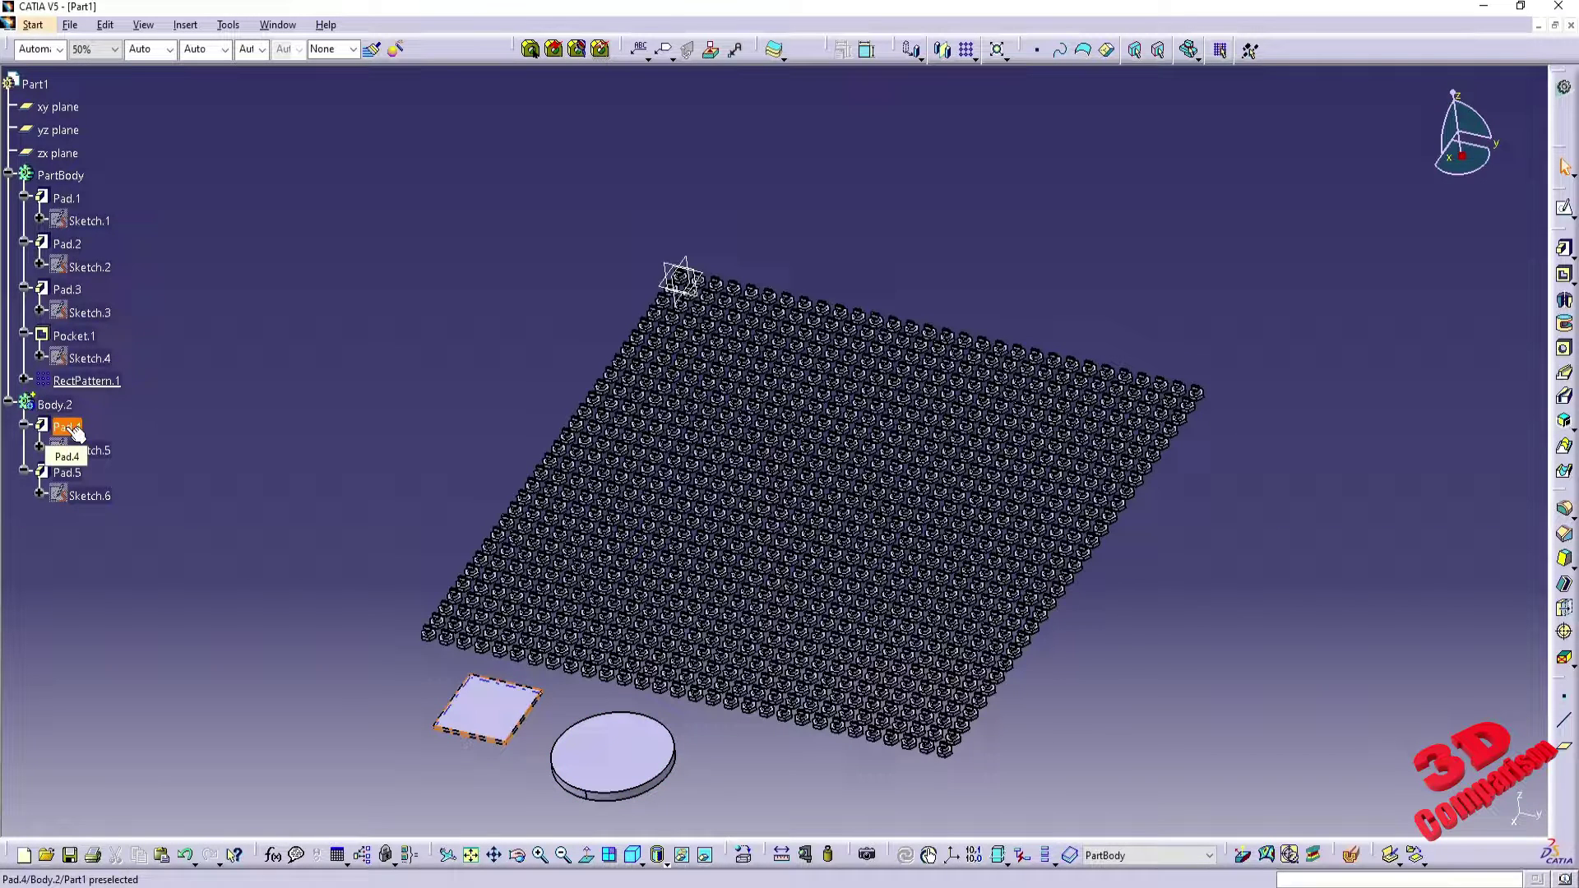
{"action": "left_click_drag", "start_coordinate": [299, 189], "coordinate": [1261, 828]}
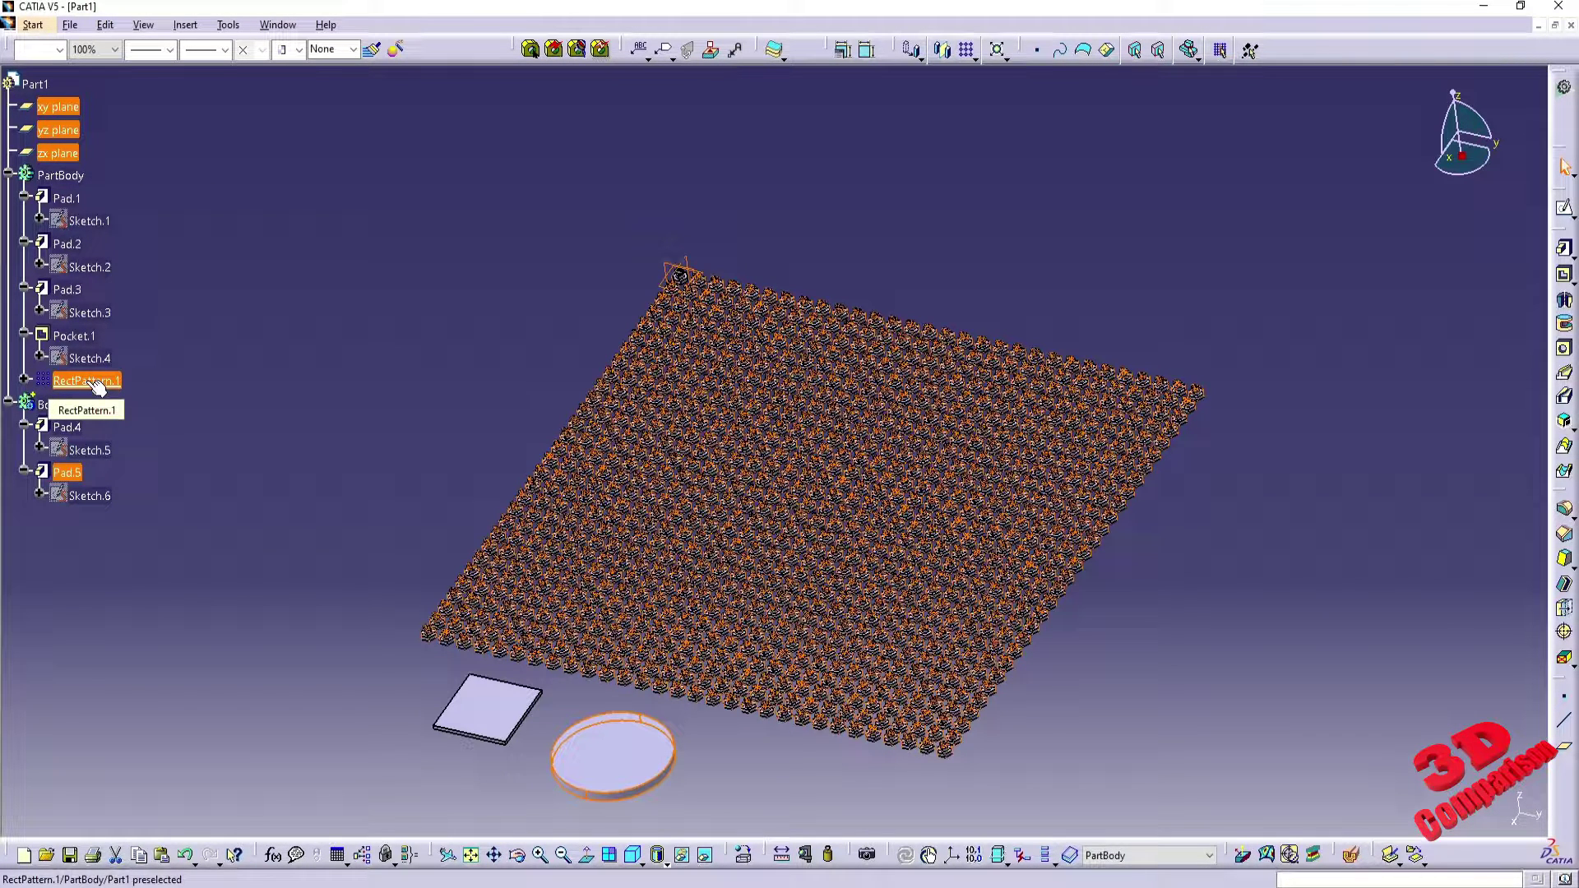
{"action": "left_click", "coordinate": [92, 384], "text": "ctrl"}
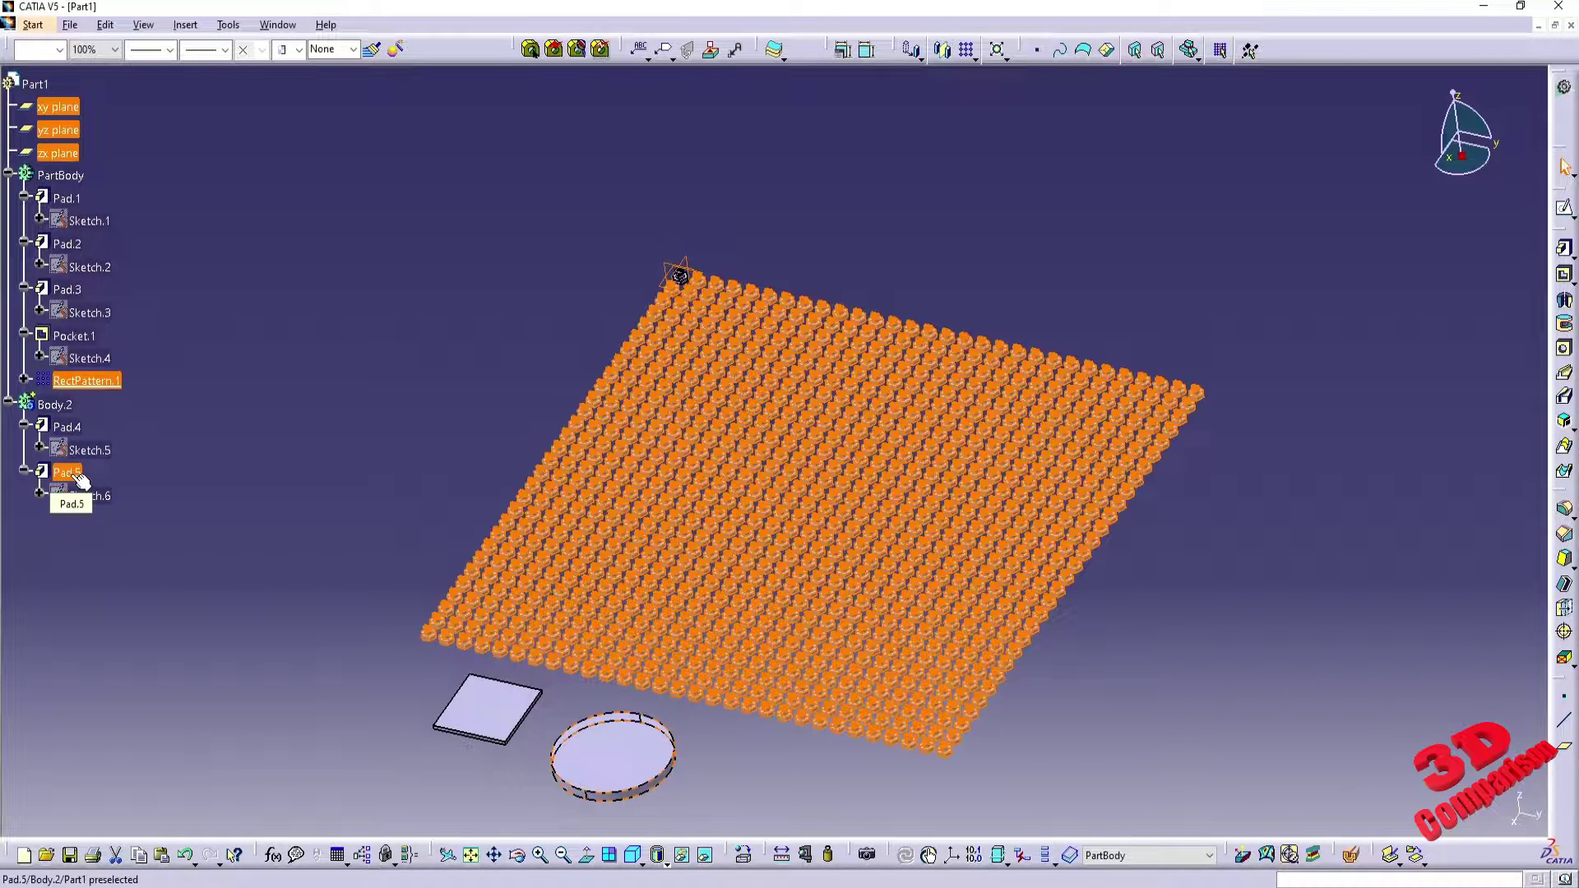
{"action": "left_click", "coordinate": [76, 474], "text": "ctrl"}
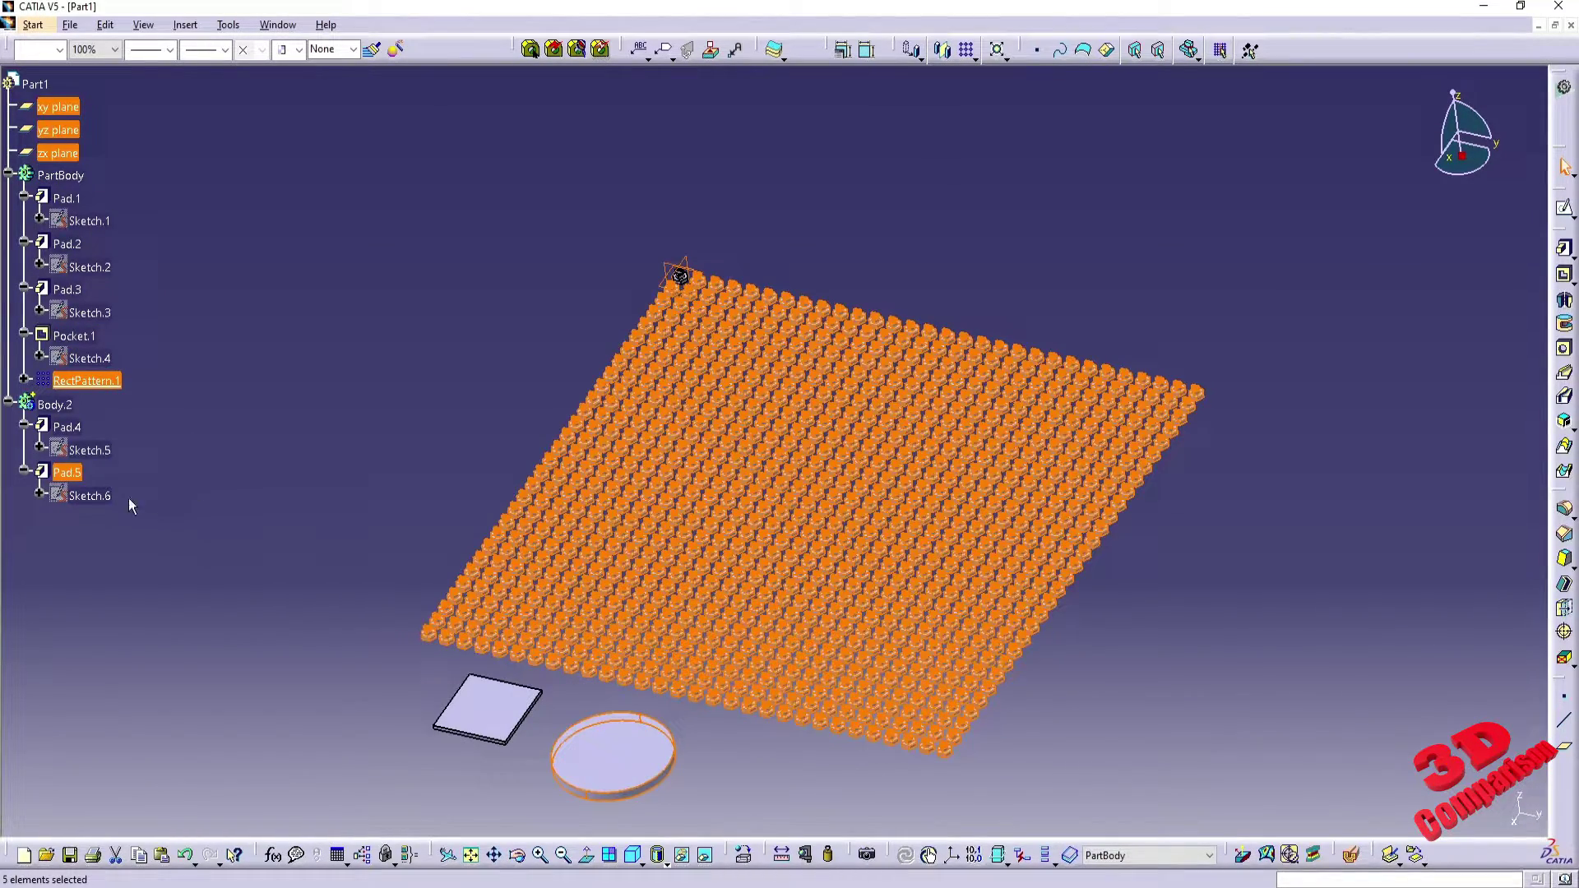
- Clear the selection and hide Body.2's square and disc
{"action": "left_click", "coordinate": [283, 475]}
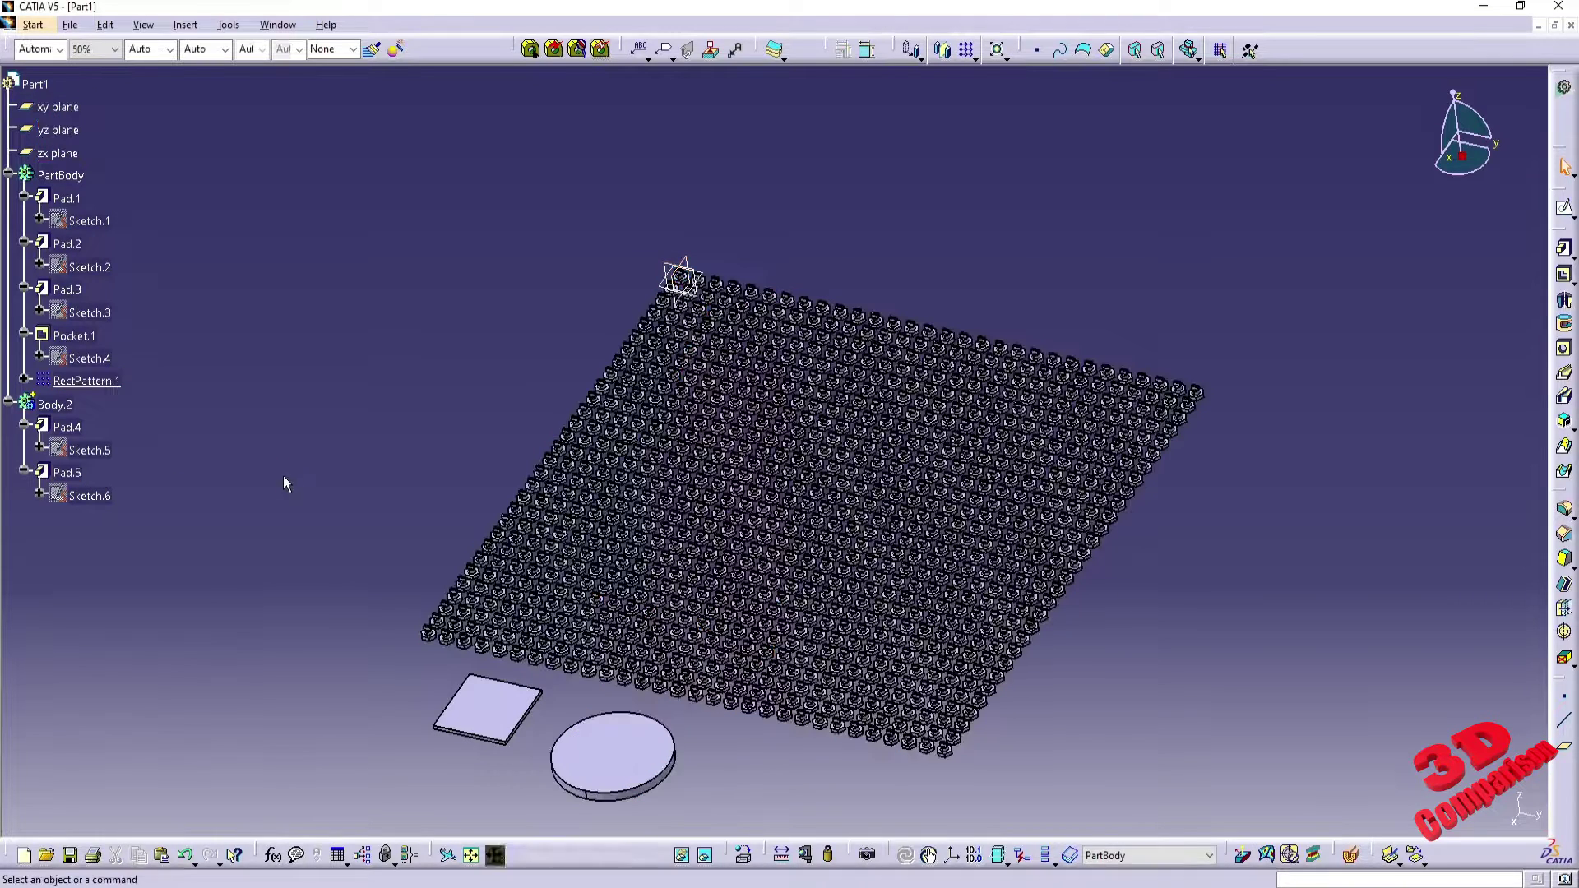
{"action": "right_click", "coordinate": [50, 412]}
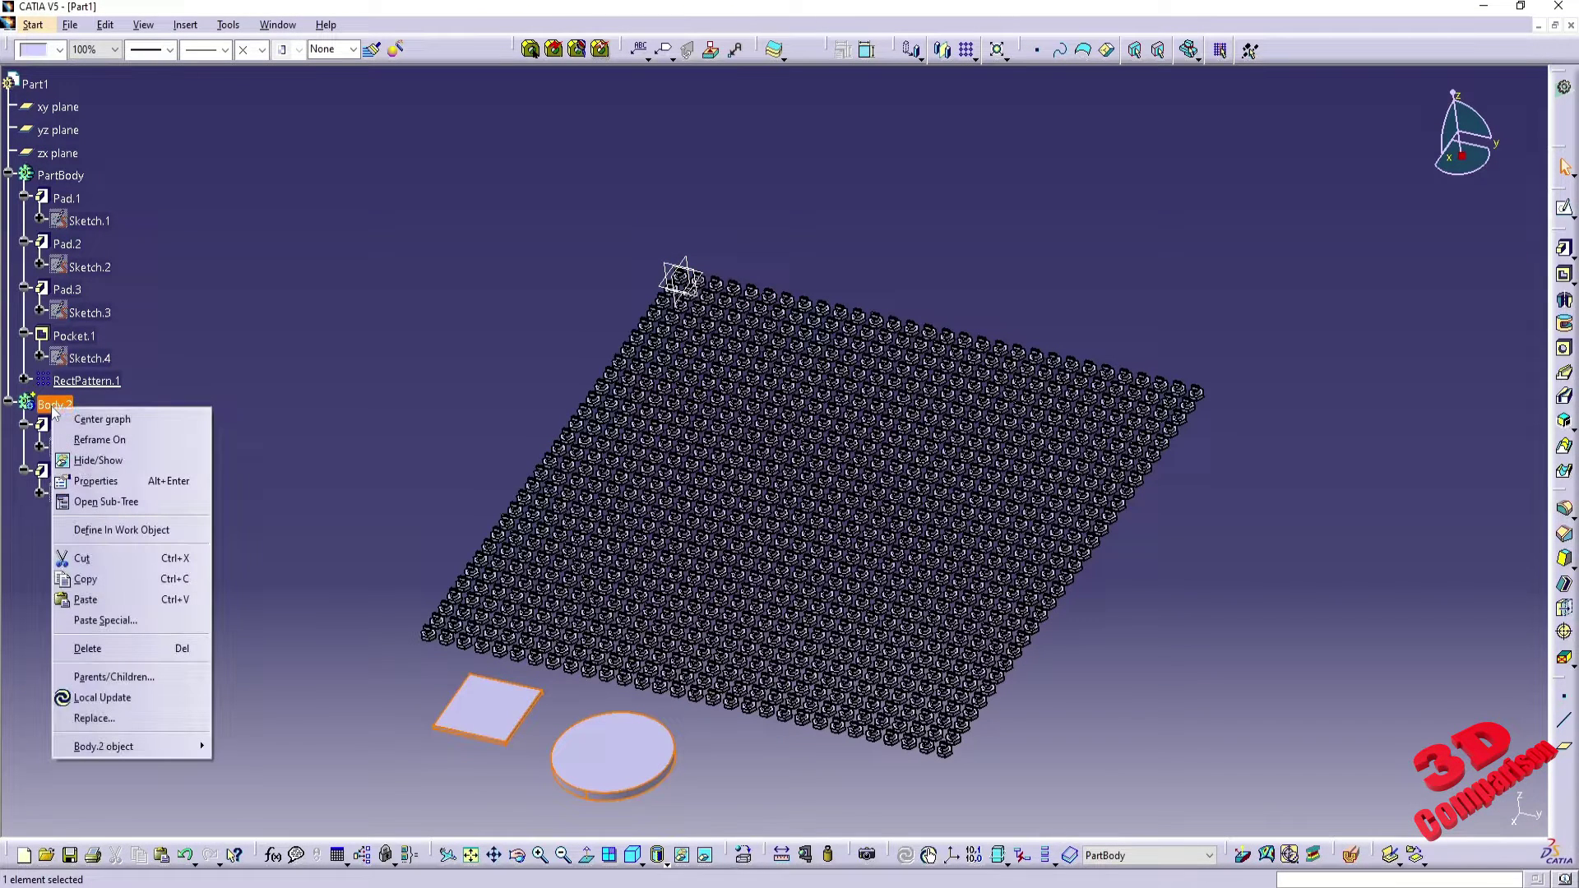
{"action": "left_click", "coordinate": [99, 460]}
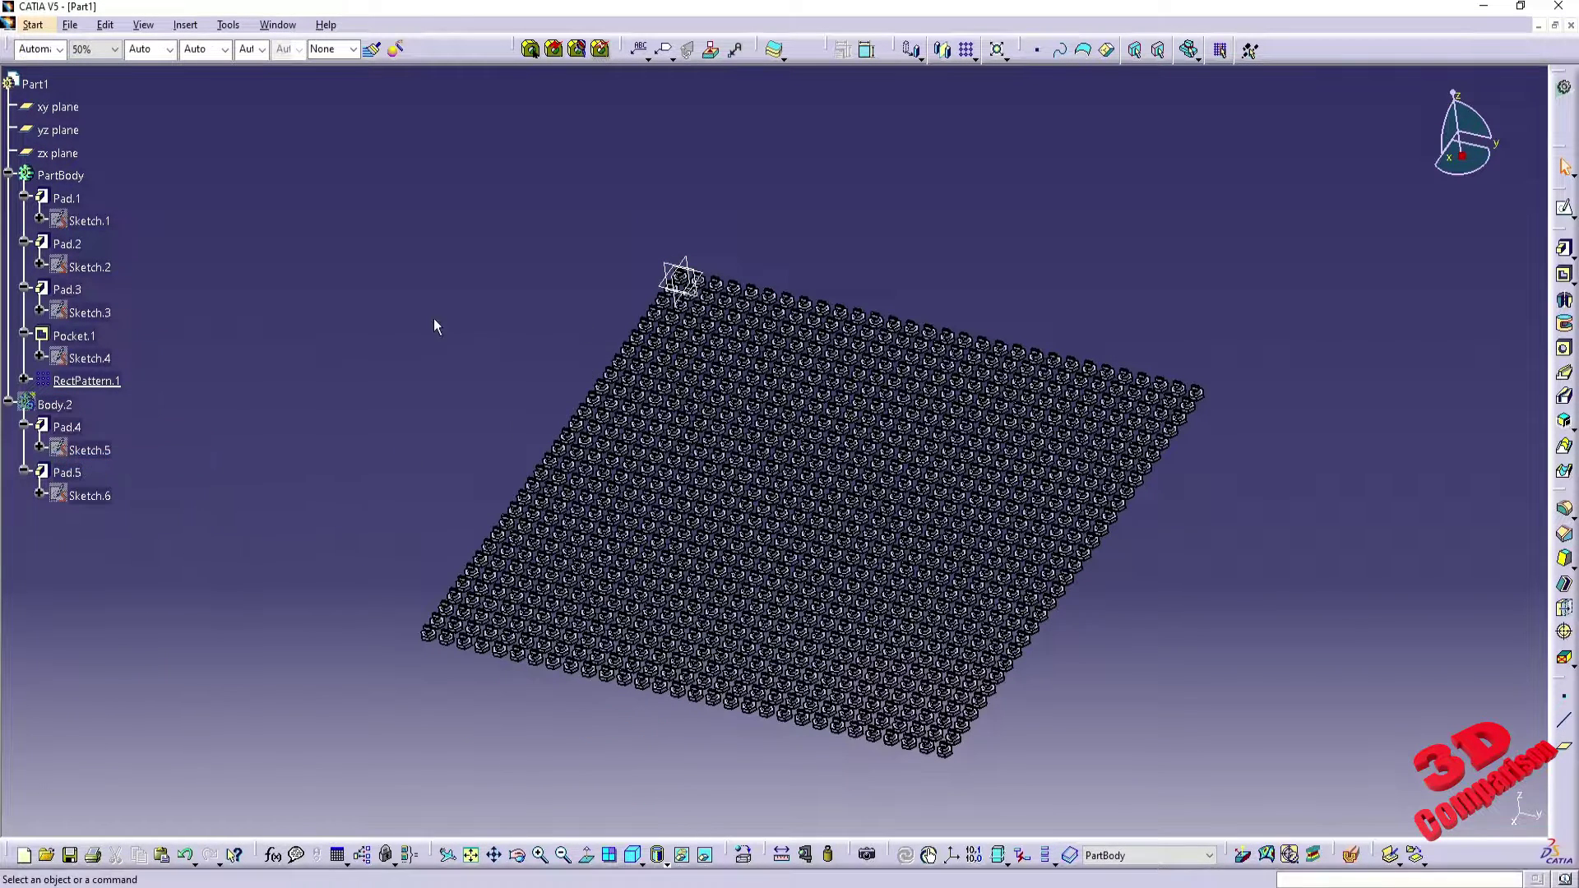
- Define Pocket.1 as the work object and pan to the single slotted nut
{"action": "left_click", "coordinate": [117, 380]}
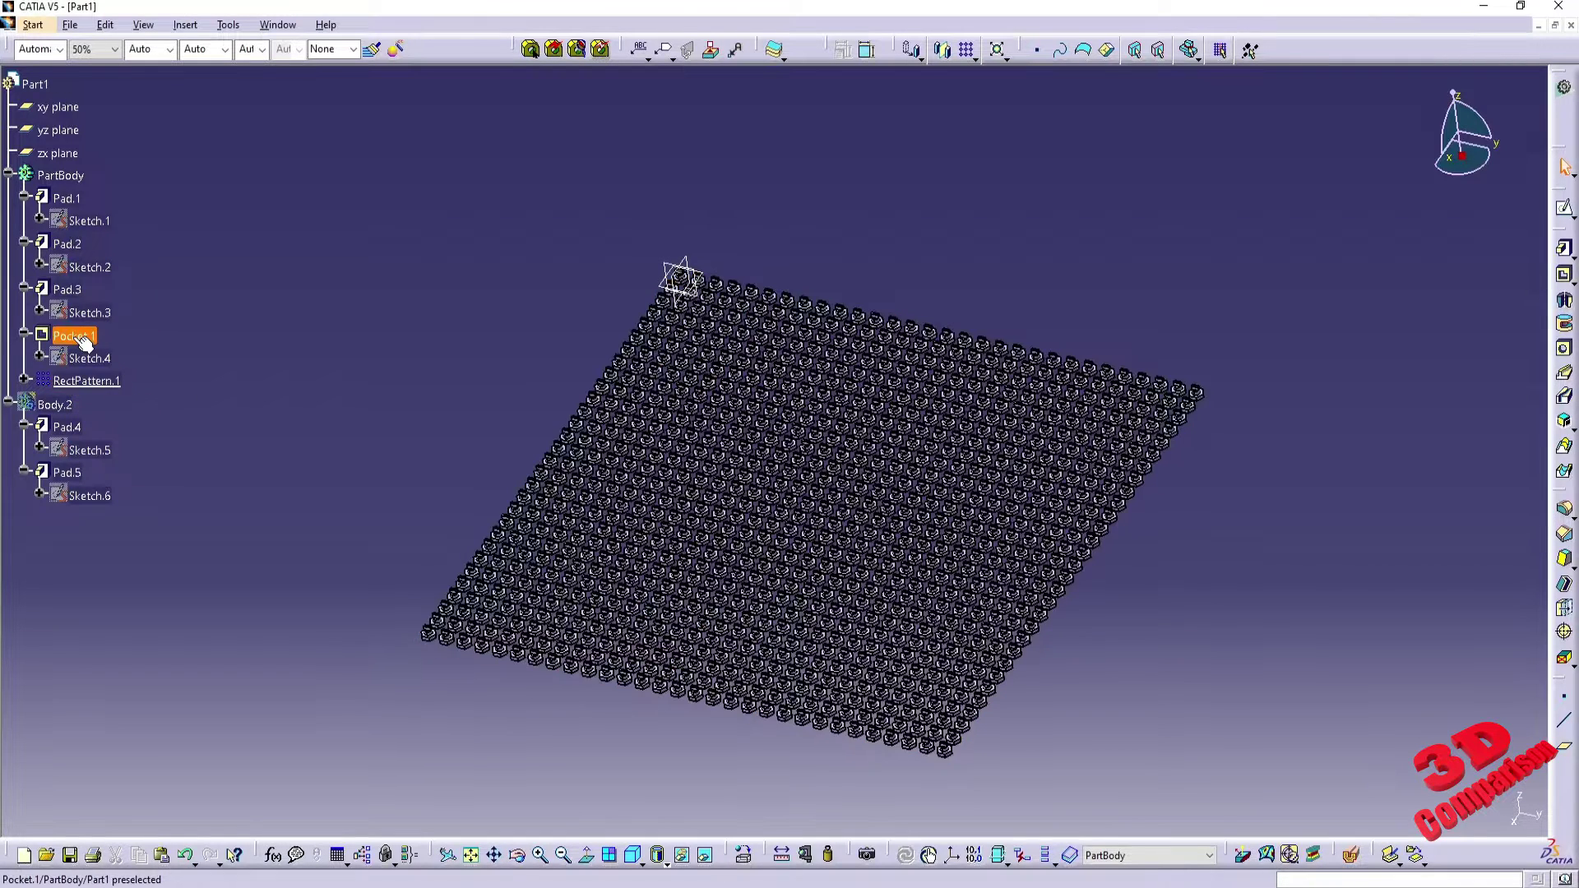
{"action": "right_click", "coordinate": [78, 340]}
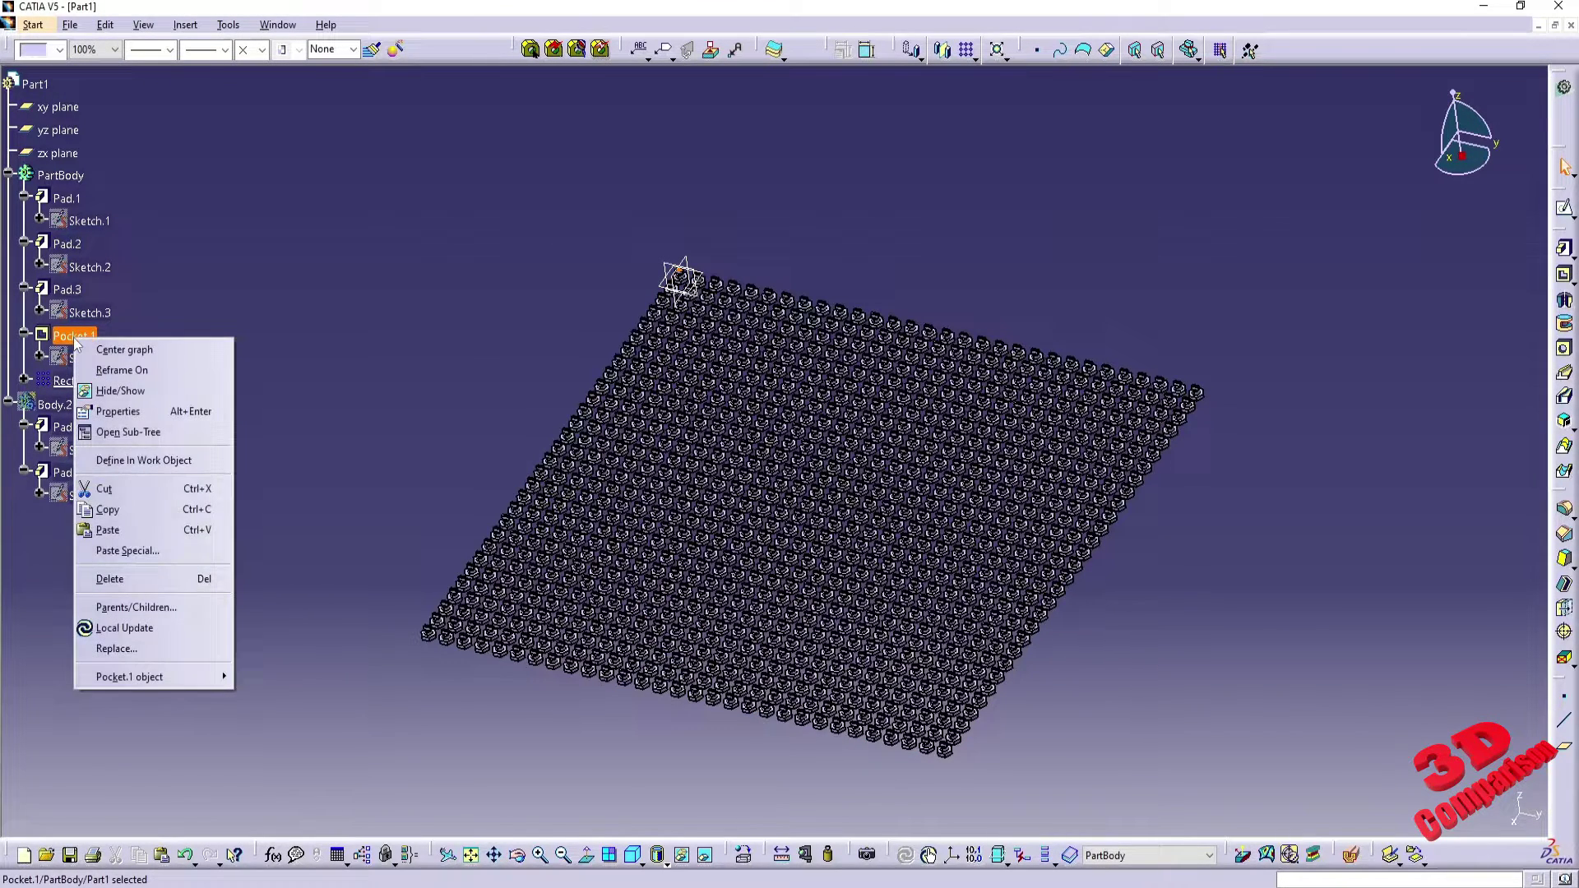
{"action": "left_click", "coordinate": [167, 466]}
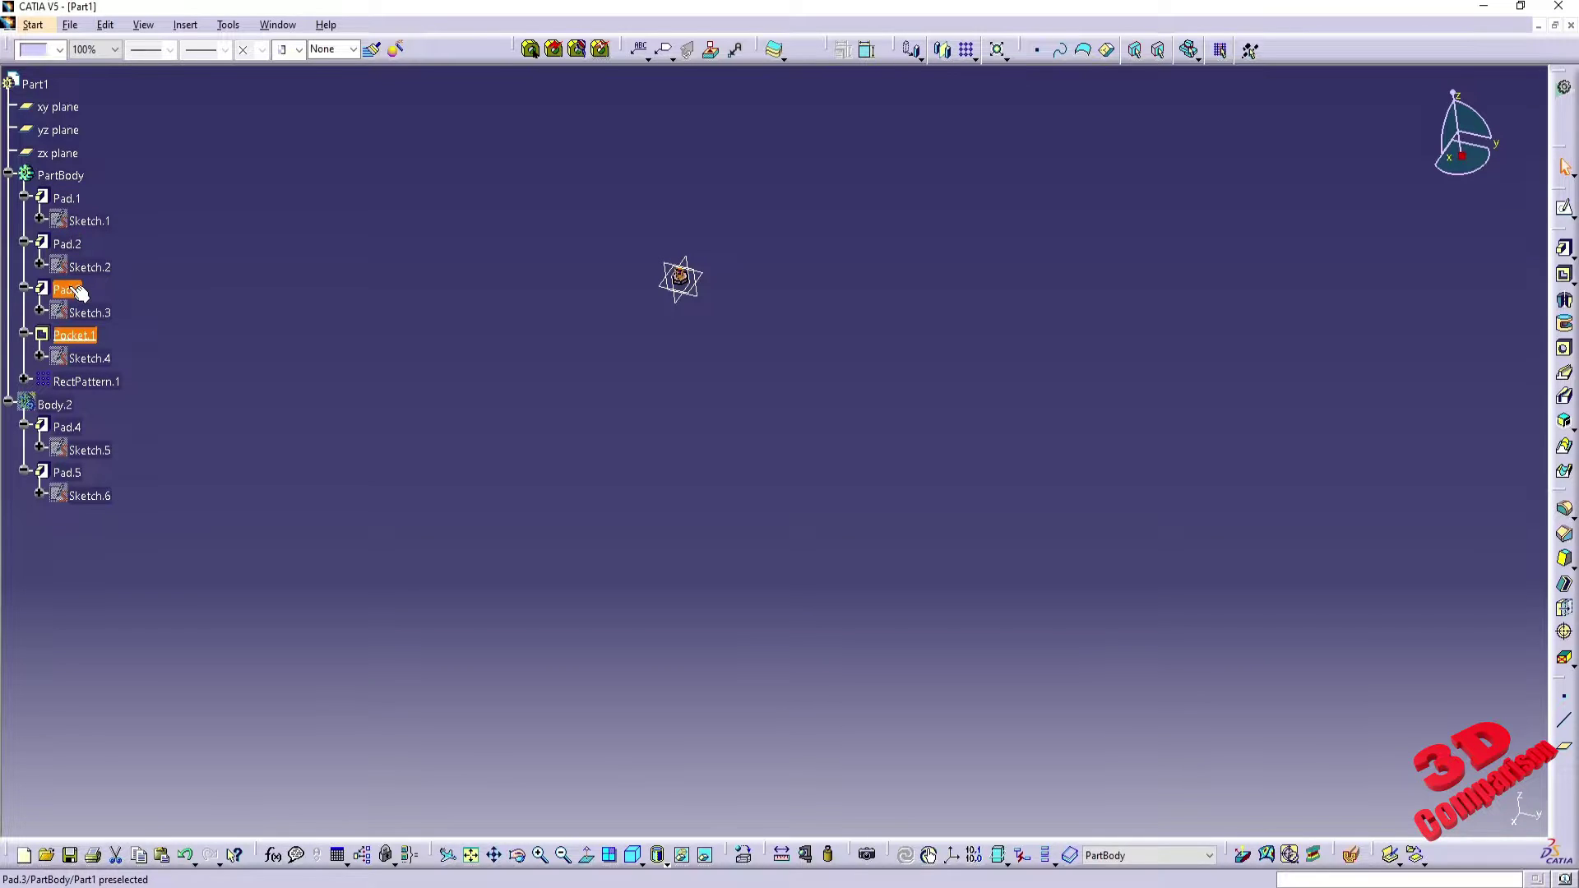
{"action": "middle_click_drag", "start_coordinate": [668, 361], "coordinate": [796, 479]}
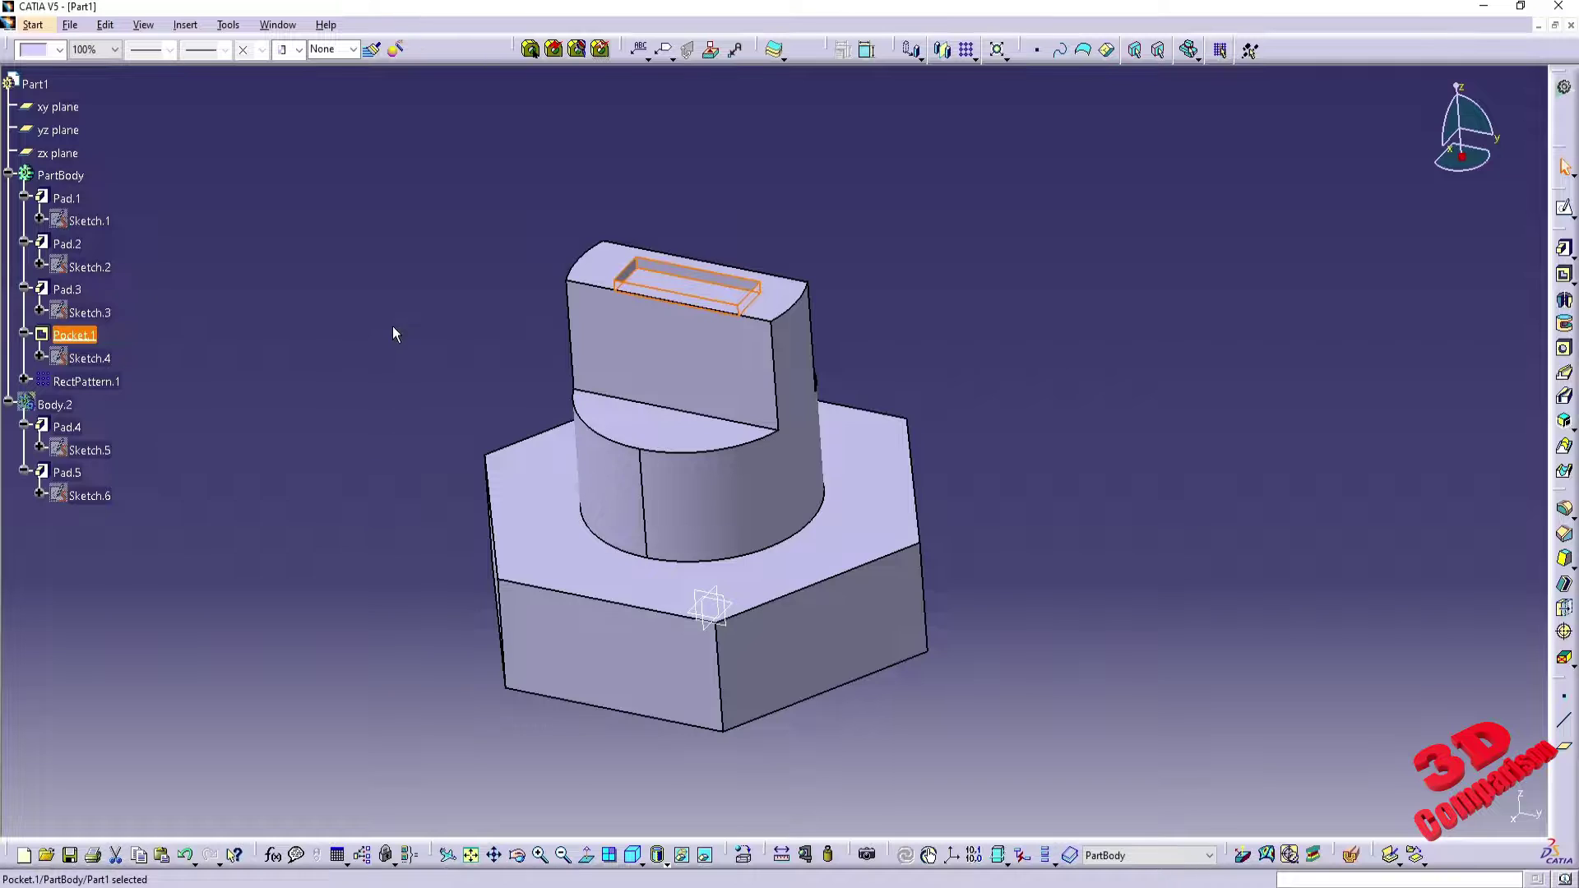
{"action": "left_click", "coordinate": [349, 219]}
{"action": "left_click", "coordinate": [229, 26]}
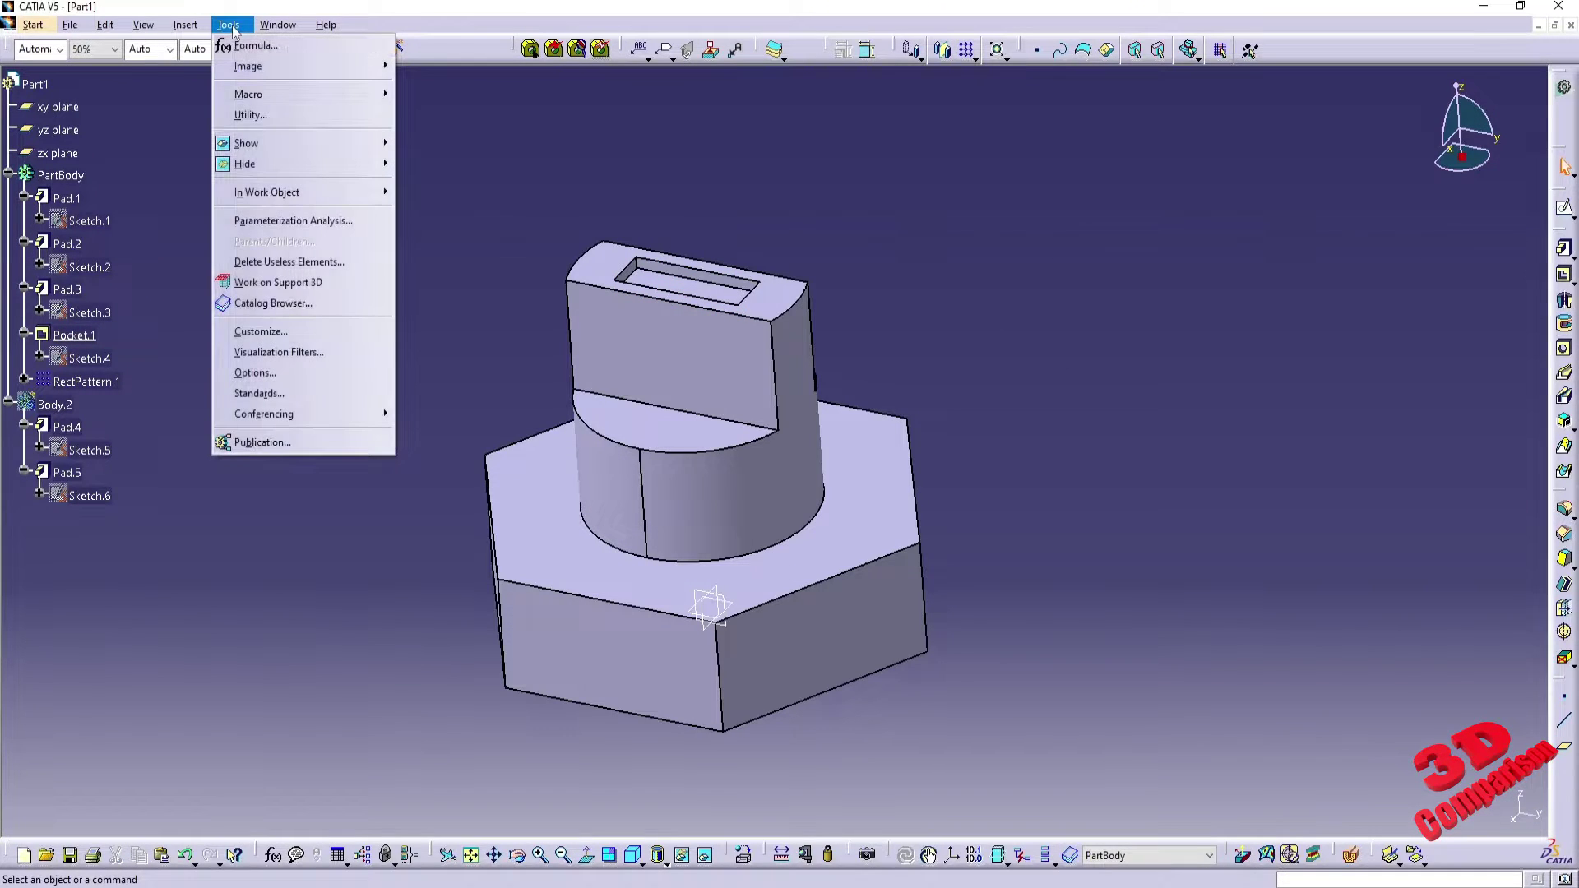
{"action": "left_click", "coordinate": [282, 378]}
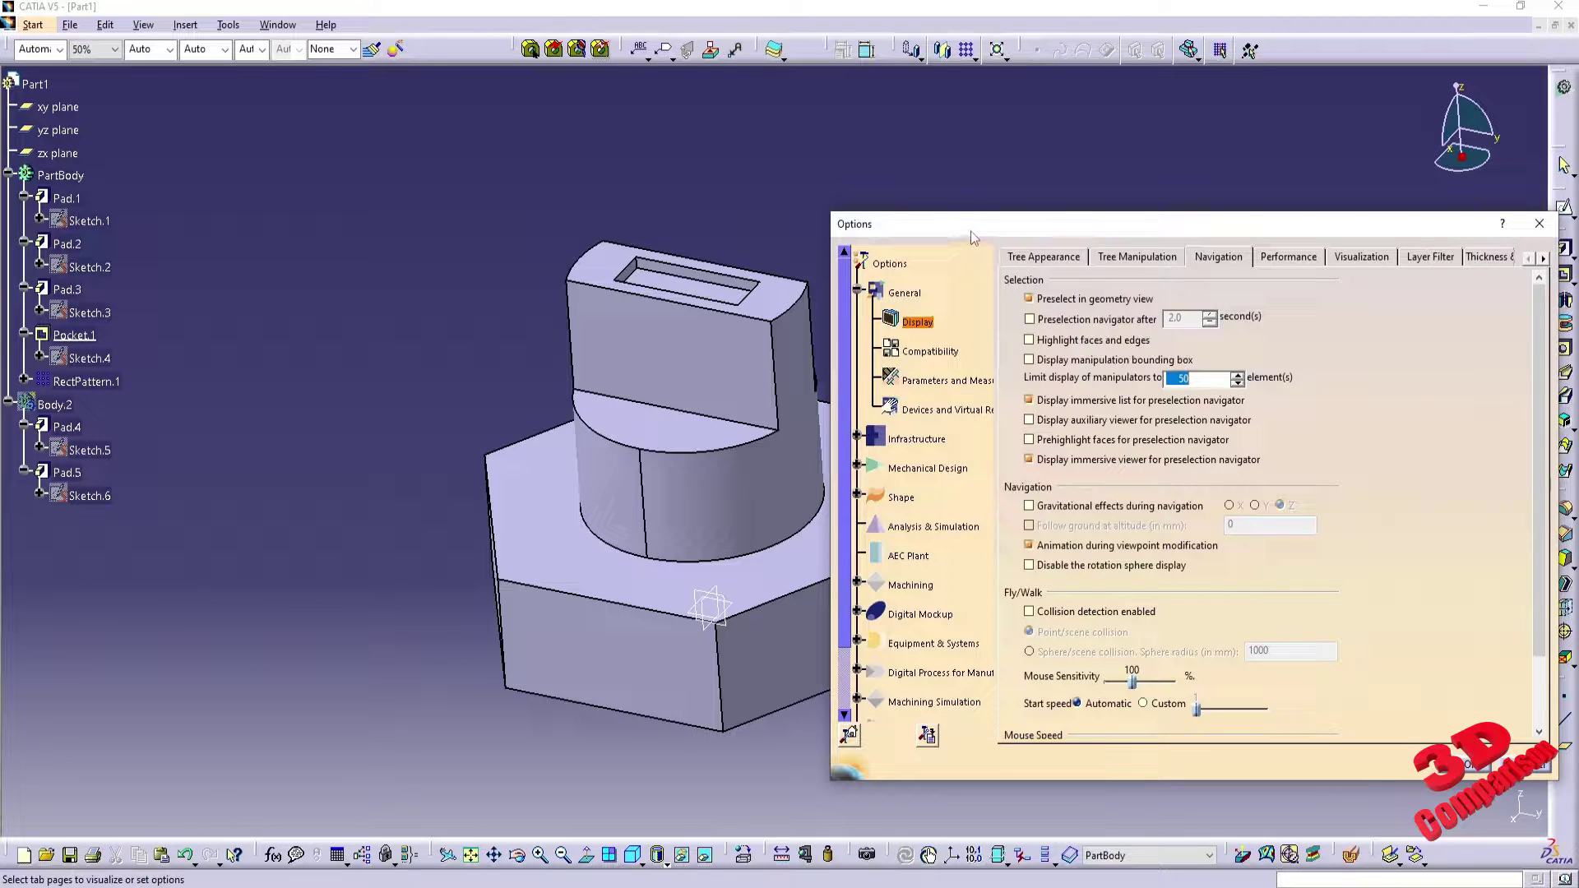
{"action": "left_click_drag", "start_coordinate": [970, 230], "coordinate": [916, 221]}
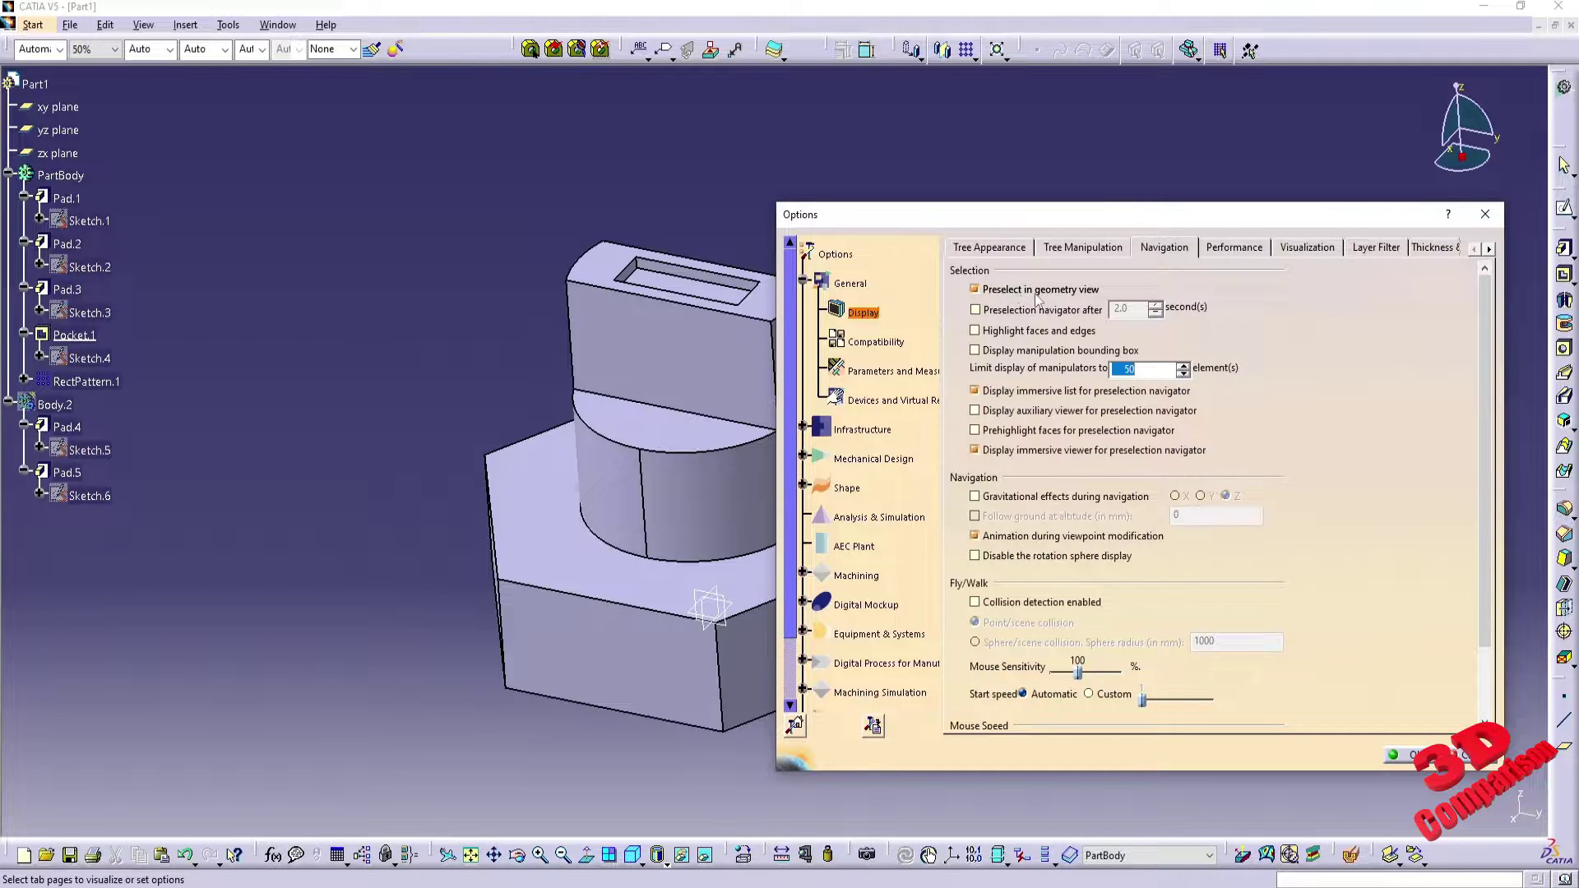
{"action": "left_click", "coordinate": [1412, 754]}
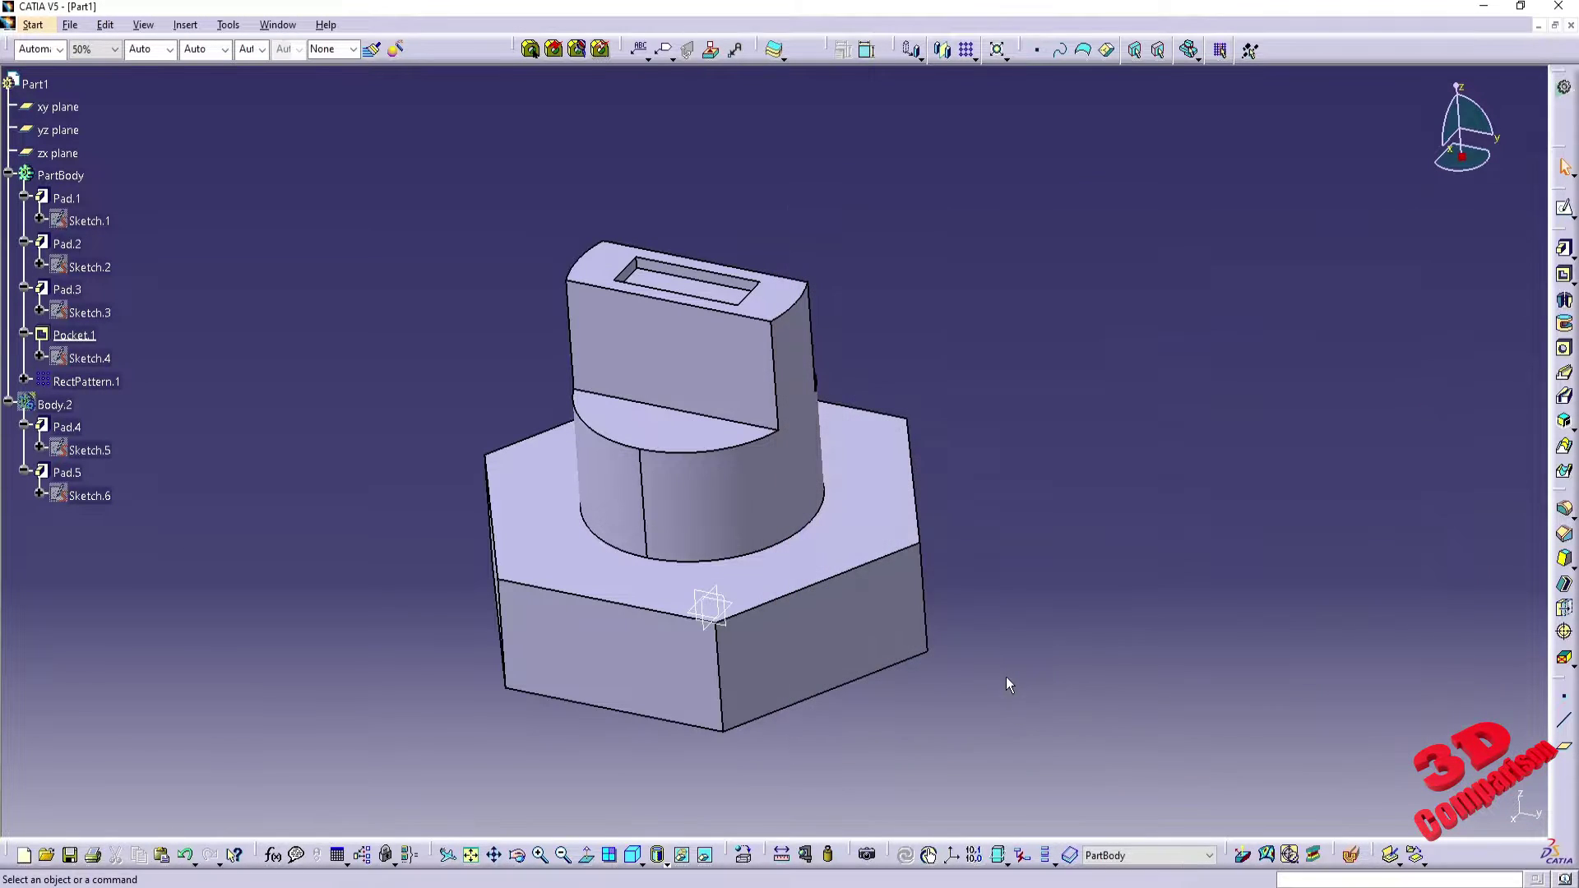
- Pick the hexagon's front, right and top faces, then open the Display navigation options
{"action": "left_click", "coordinate": [683, 656]}
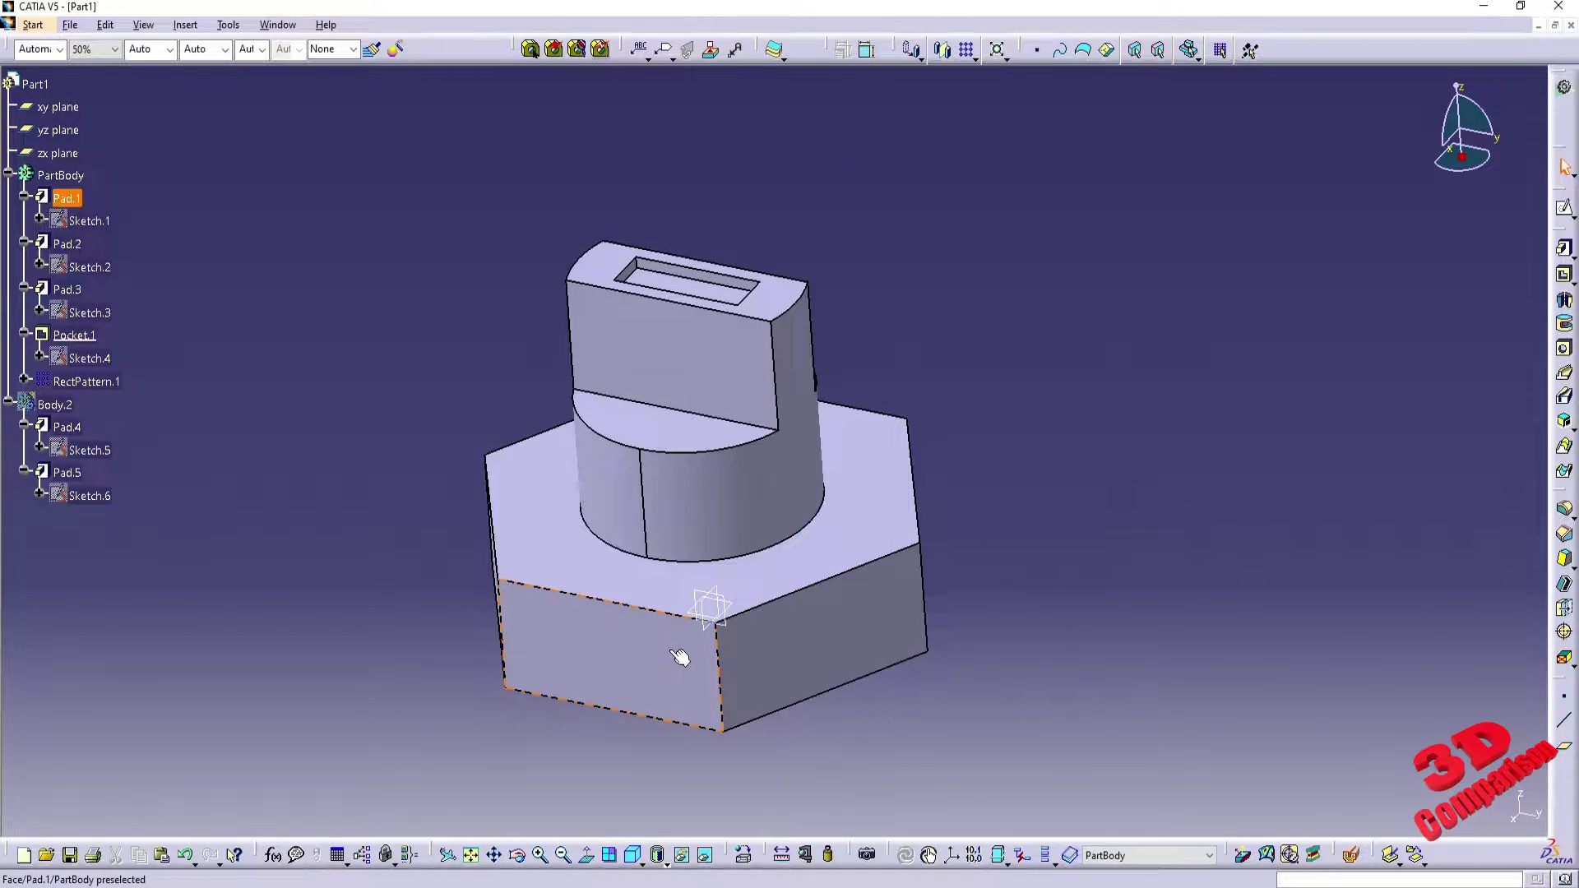
{"action": "left_click", "coordinate": [802, 641]}
{"action": "left_click", "coordinate": [634, 645]}
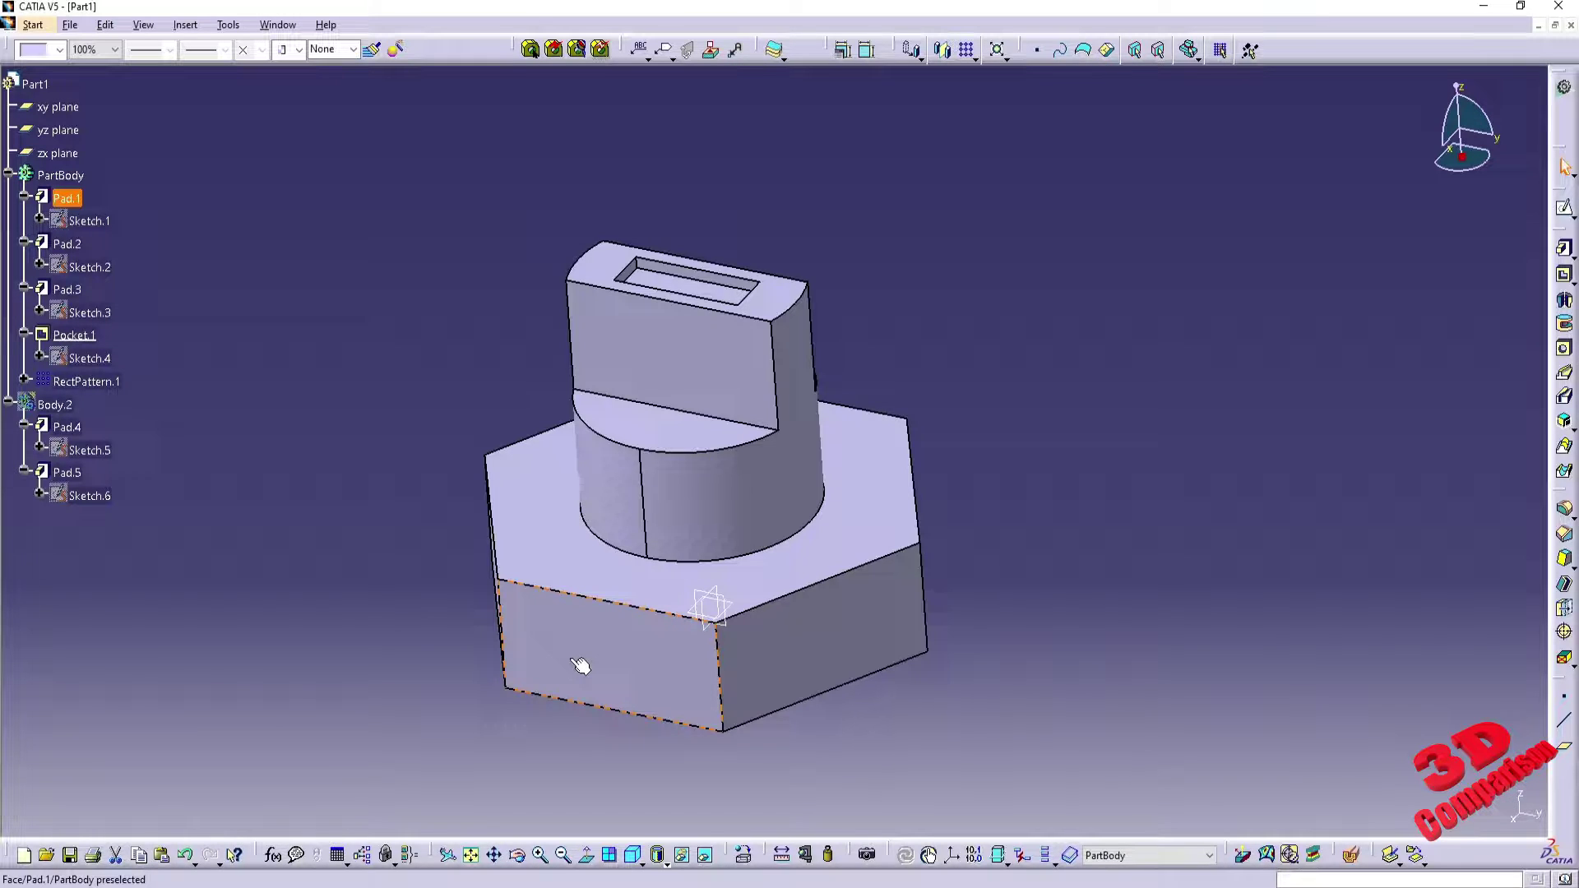
{"action": "left_click", "coordinate": [567, 662]}
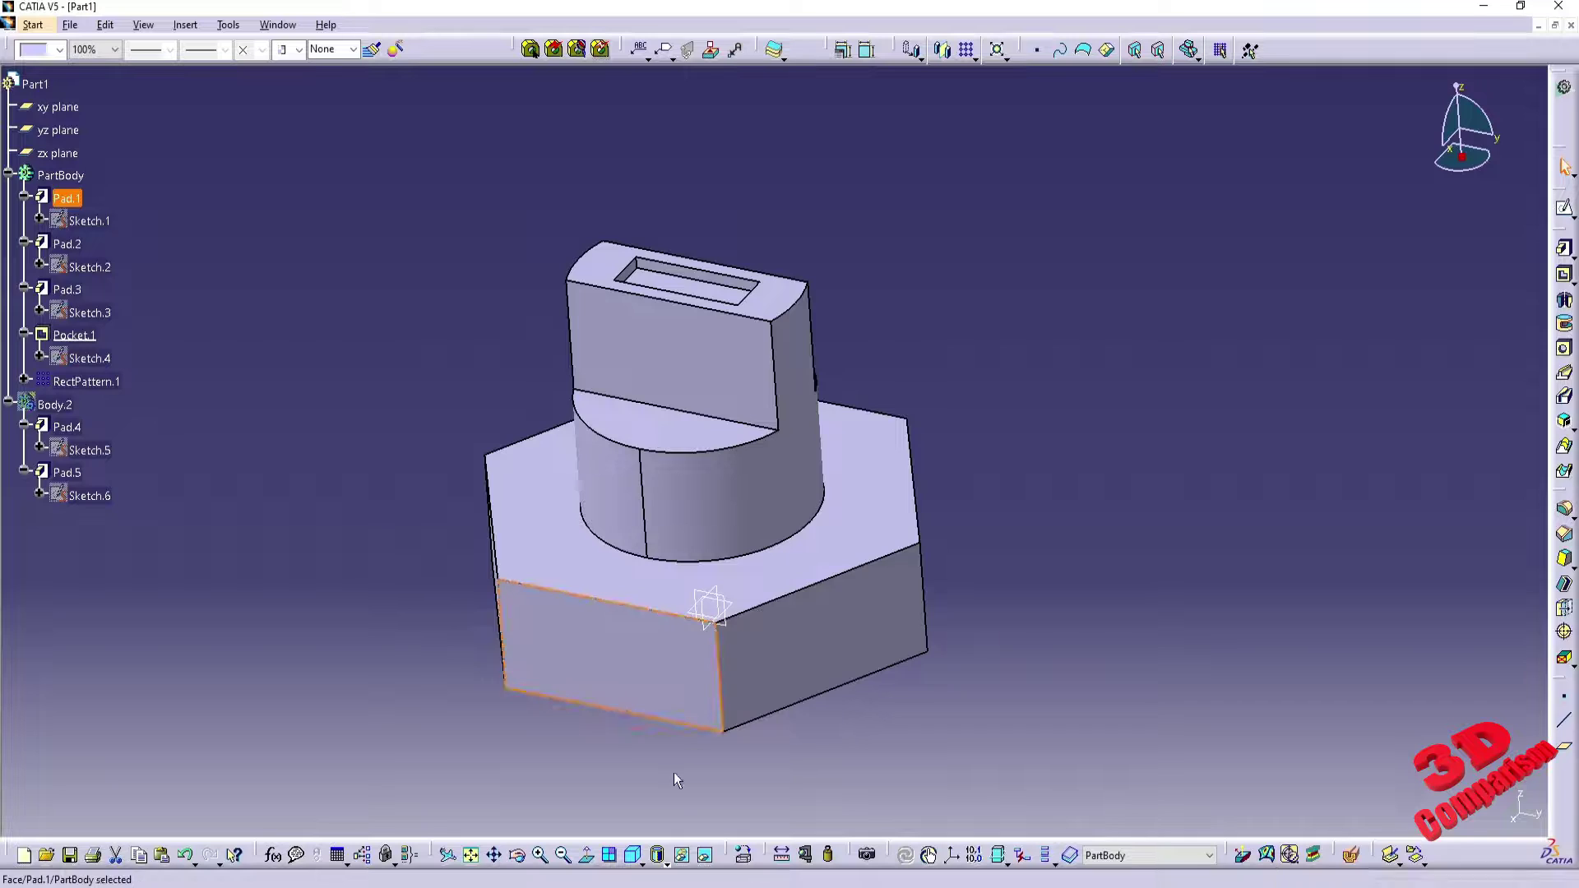
{"action": "left_click", "coordinate": [817, 646]}
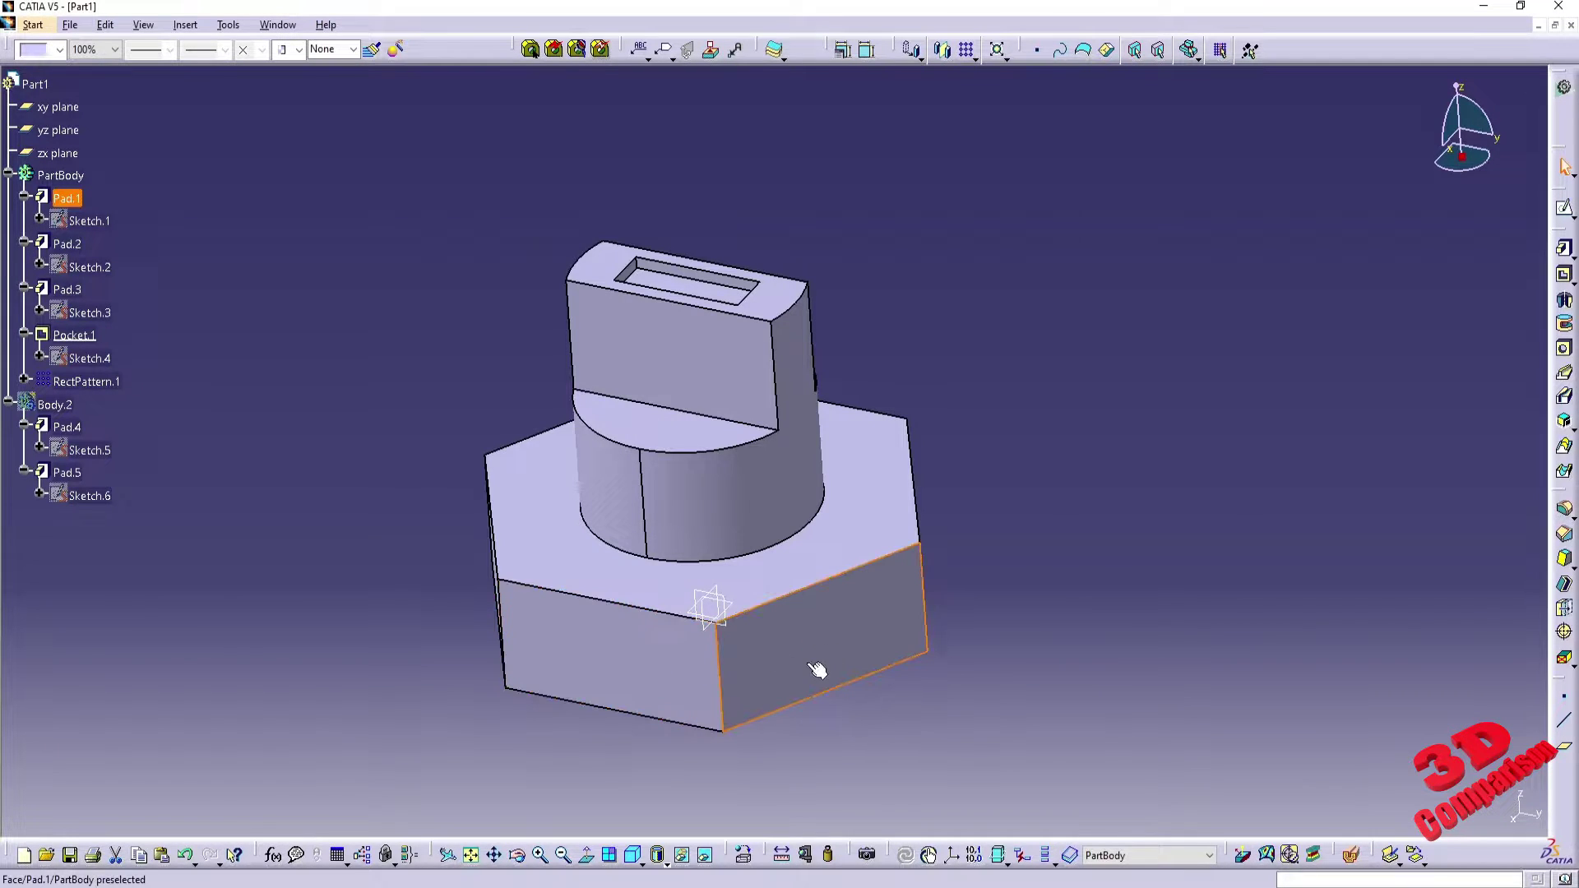
{"action": "left_click", "coordinate": [810, 566]}
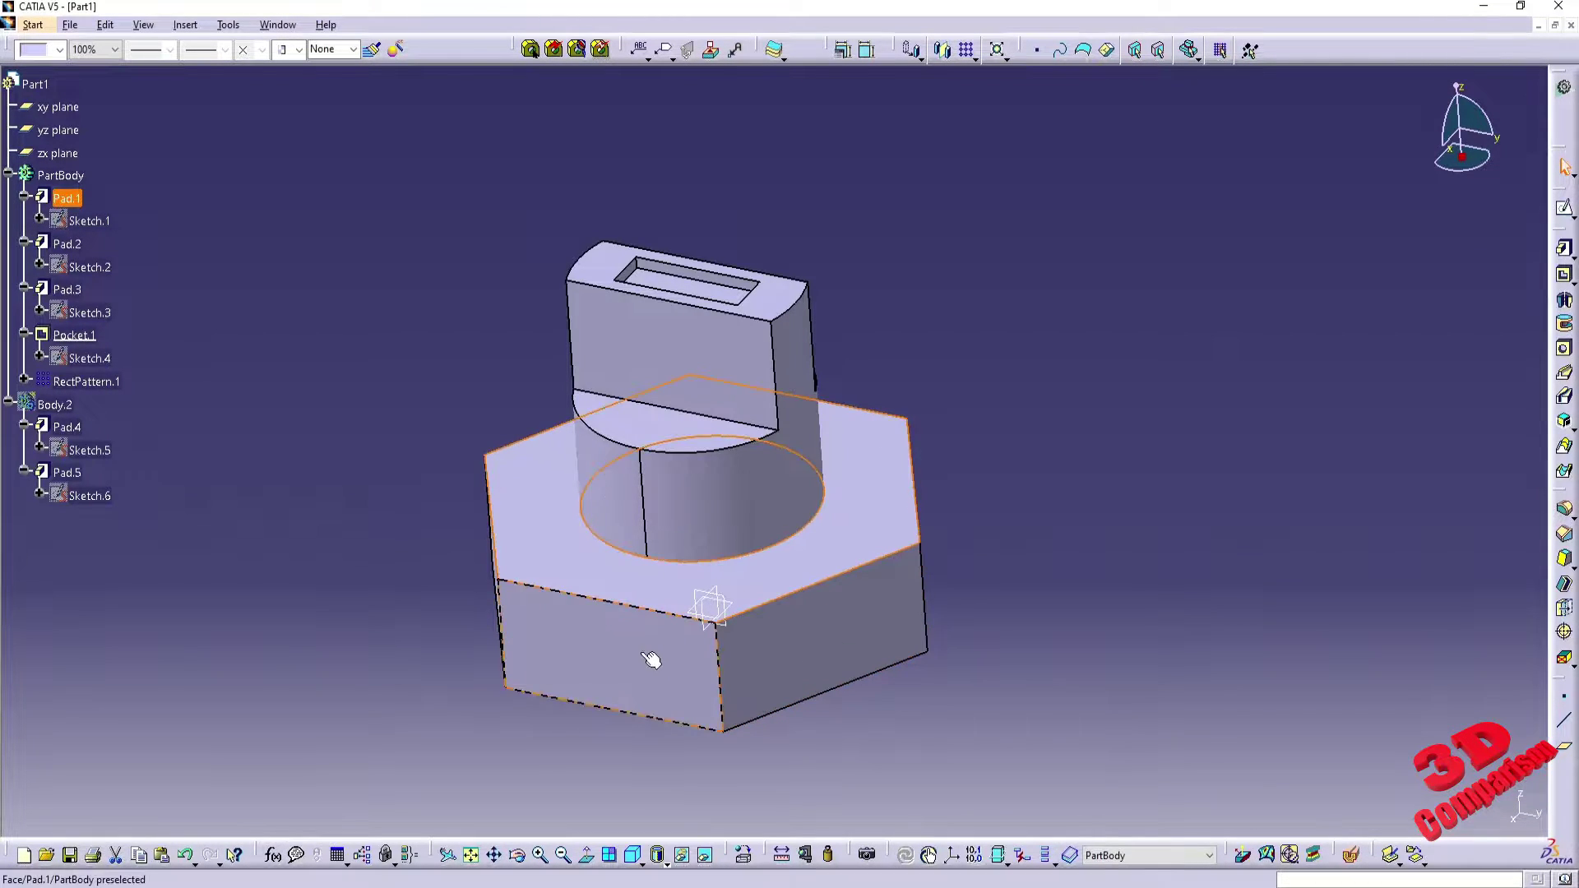
{"action": "left_click", "coordinate": [228, 25]}
{"action": "left_click", "coordinate": [247, 375]}
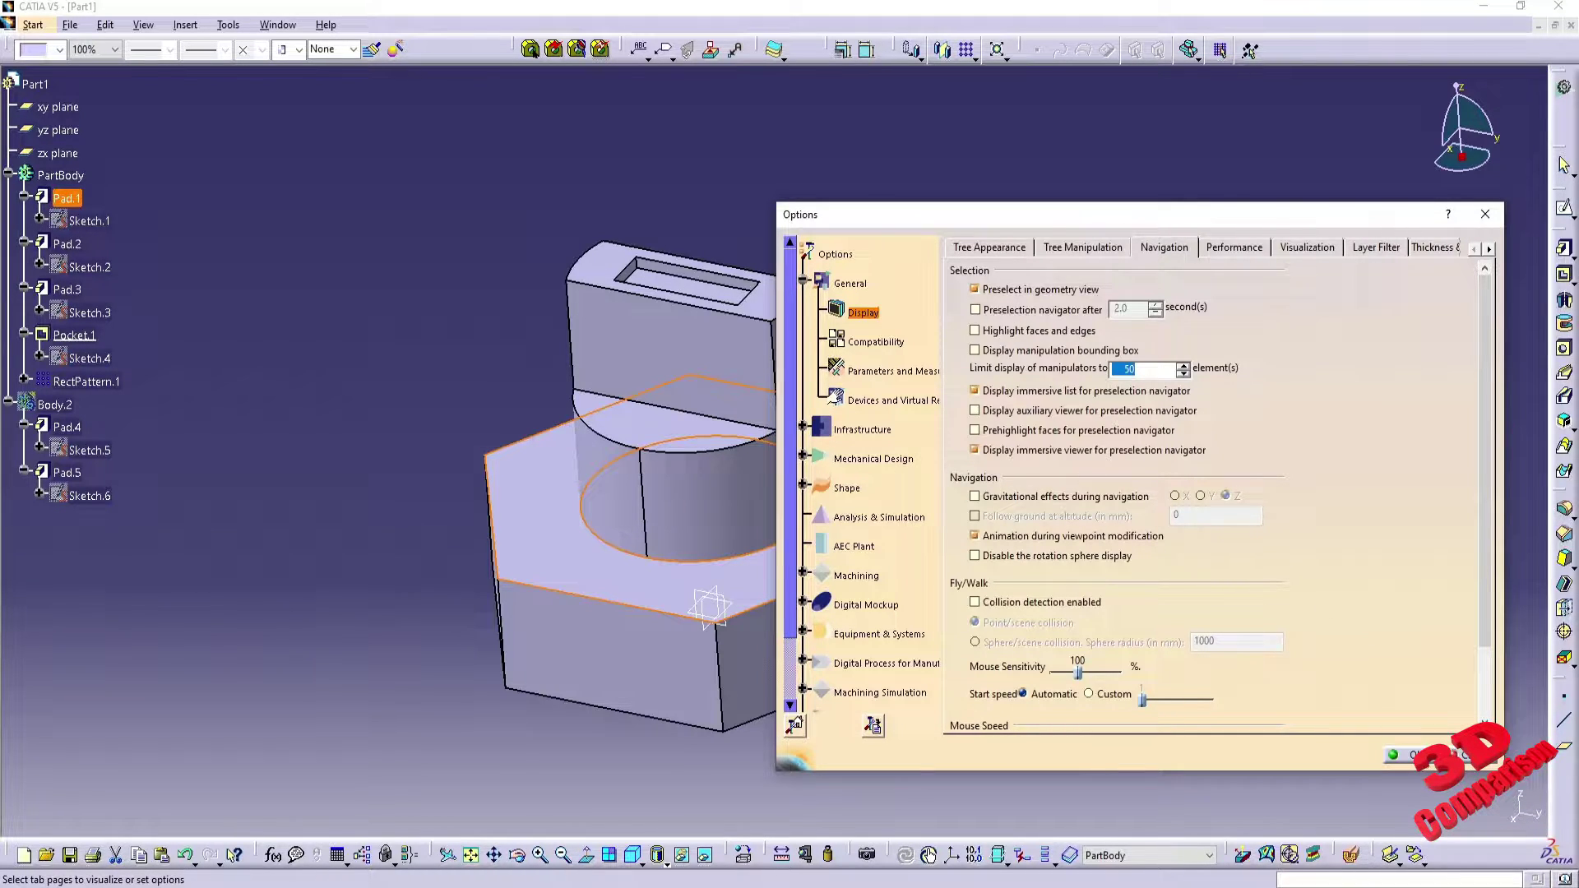
- Close Options, pick the Pad.2 cylinder, and cycle preselection down to the Pad.1 face
{"action": "left_click", "coordinate": [1405, 755]}
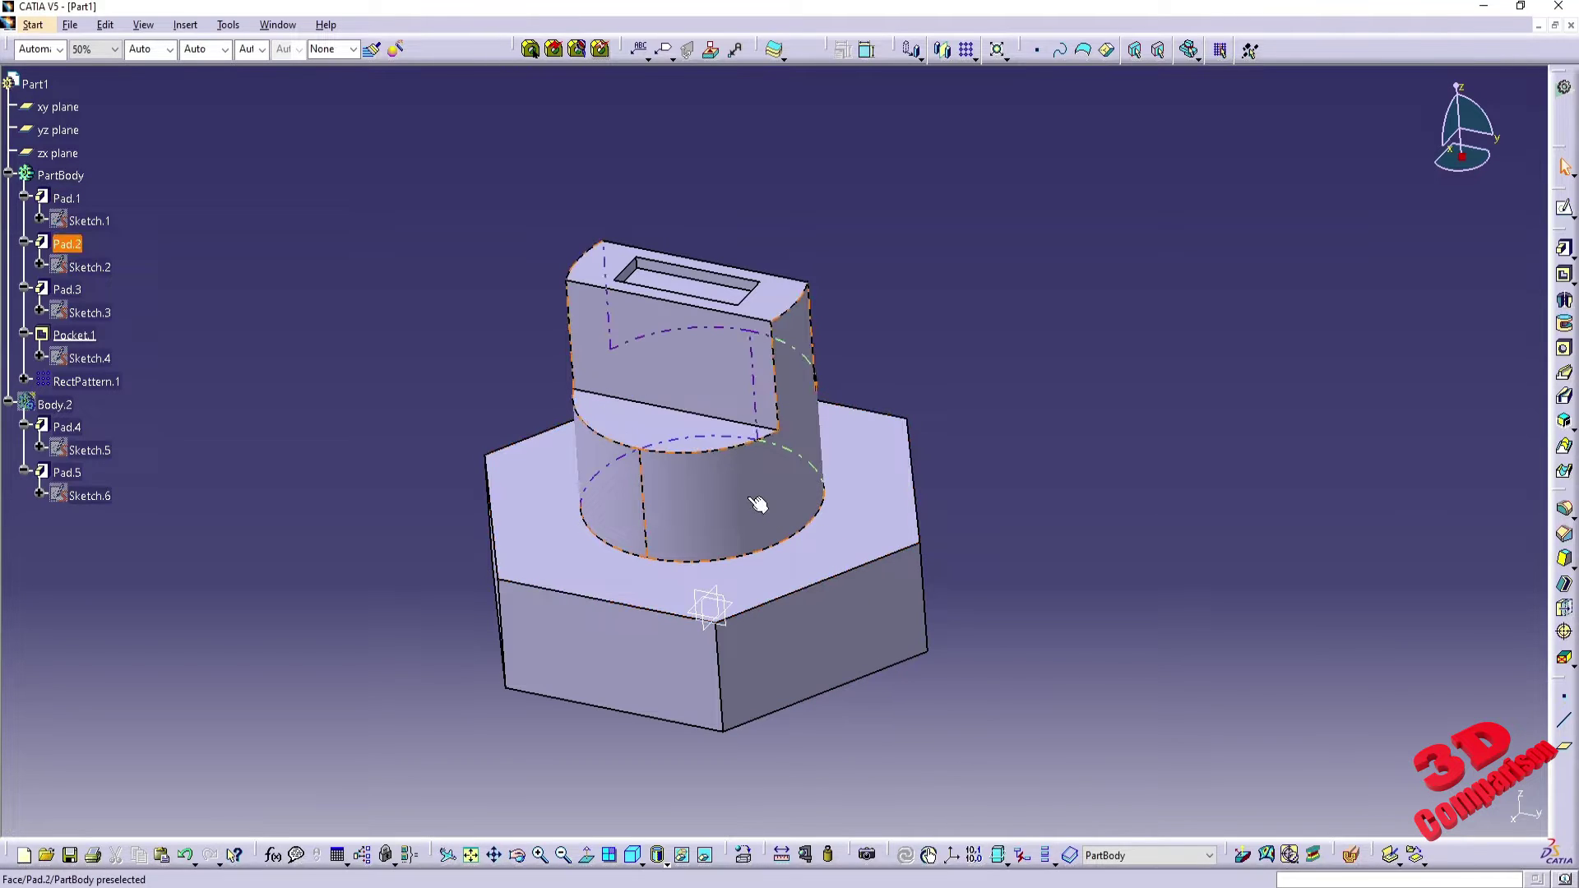
{"action": "left_click", "coordinate": [752, 510]}
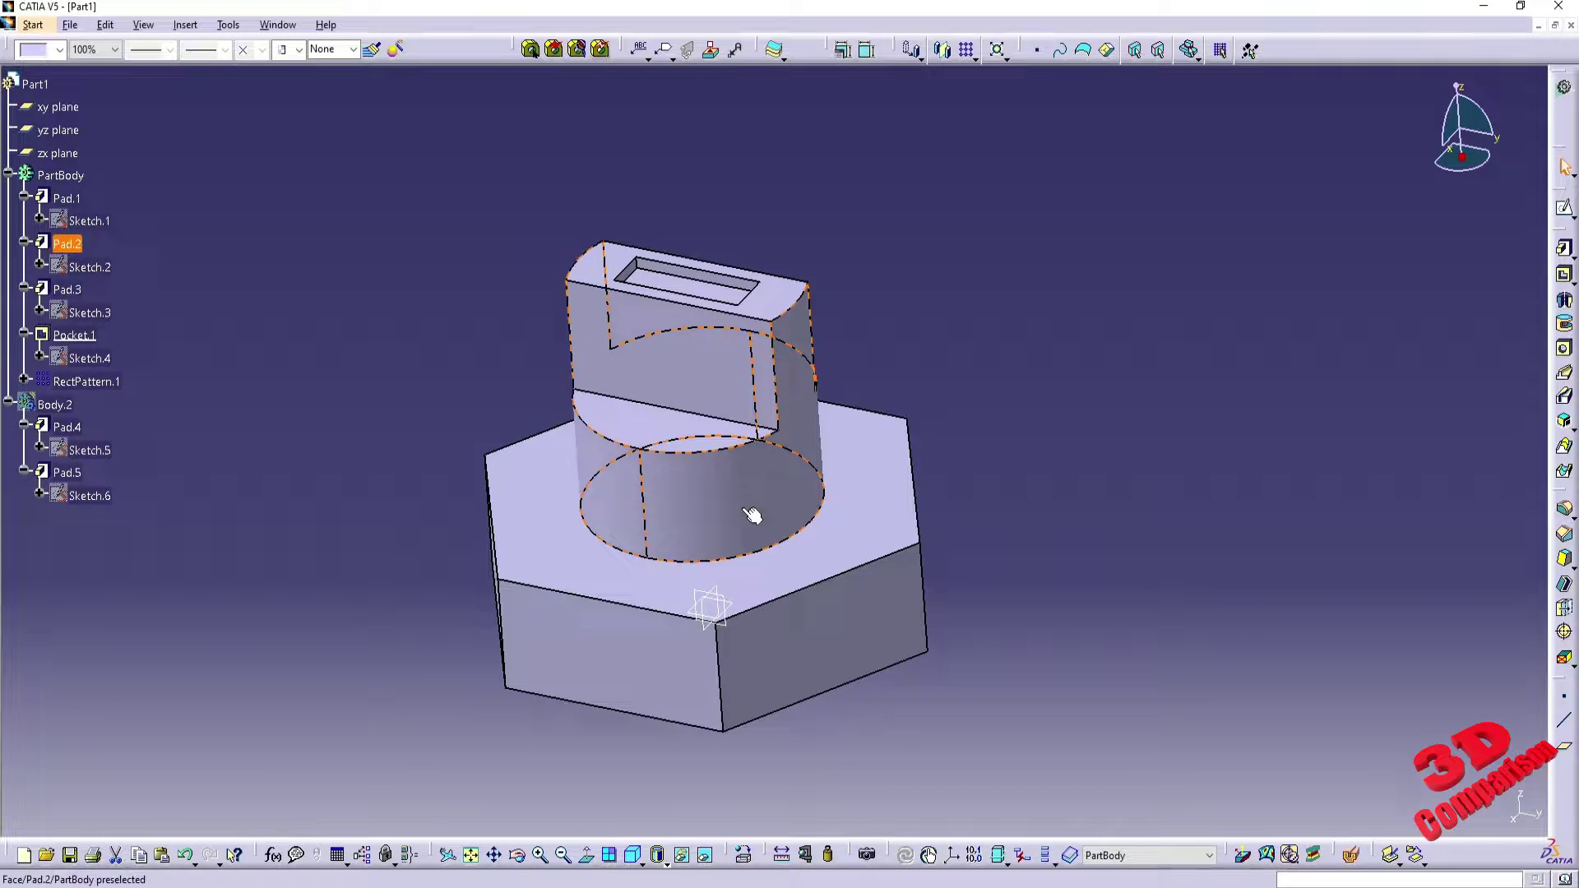
{"action": "mouse_move", "coordinate": [742, 510]}
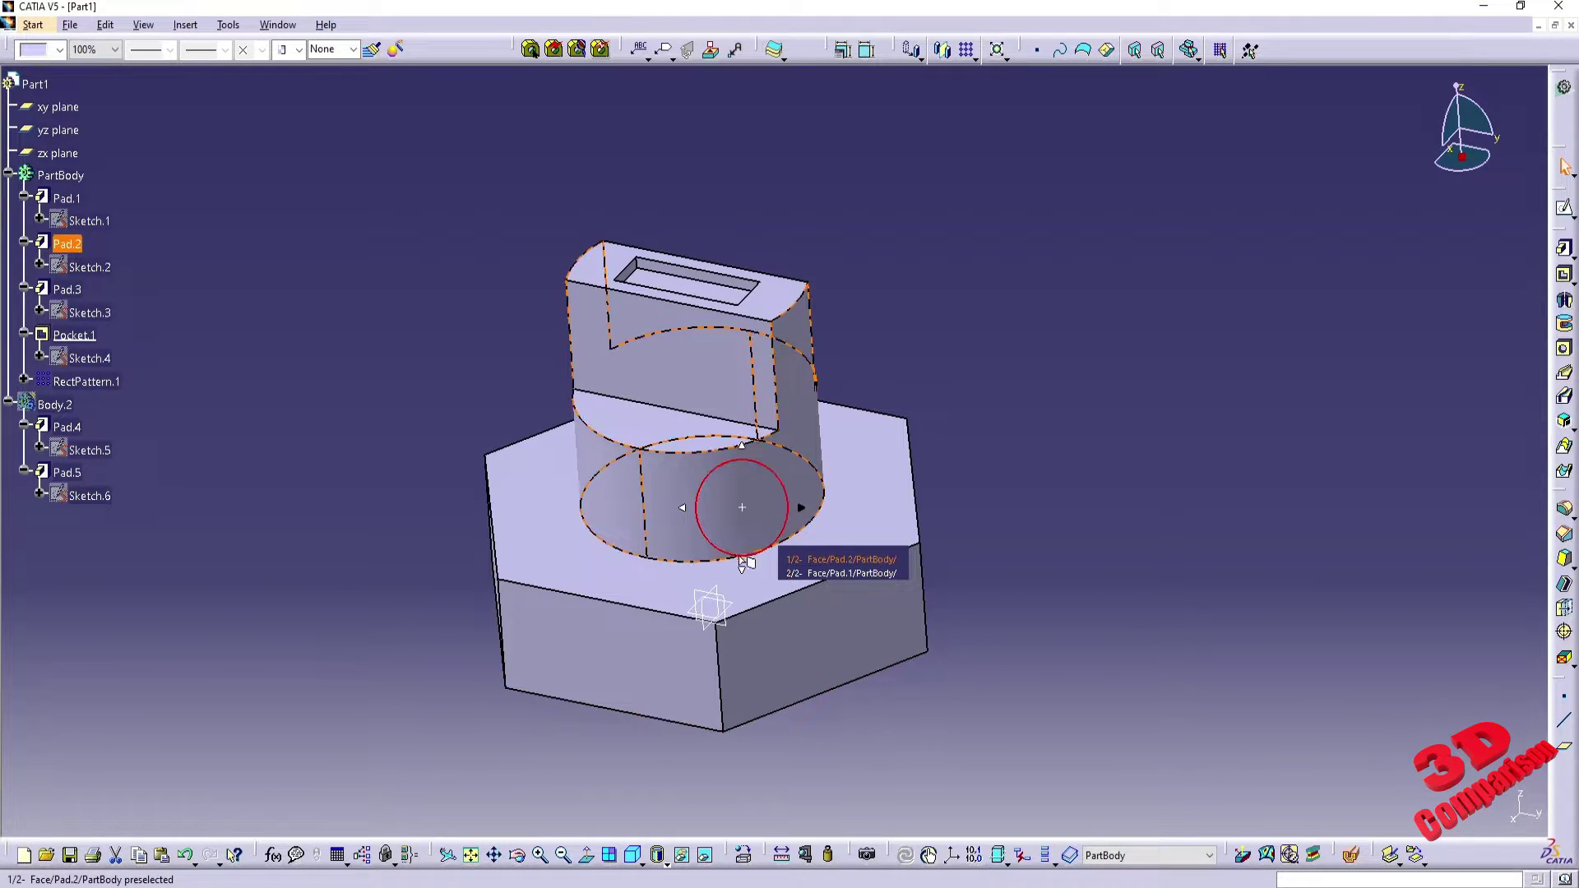
{"action": "key", "text": "Down"}
{"action": "key", "text": "Down"}
{"action": "key", "text": "Down"}
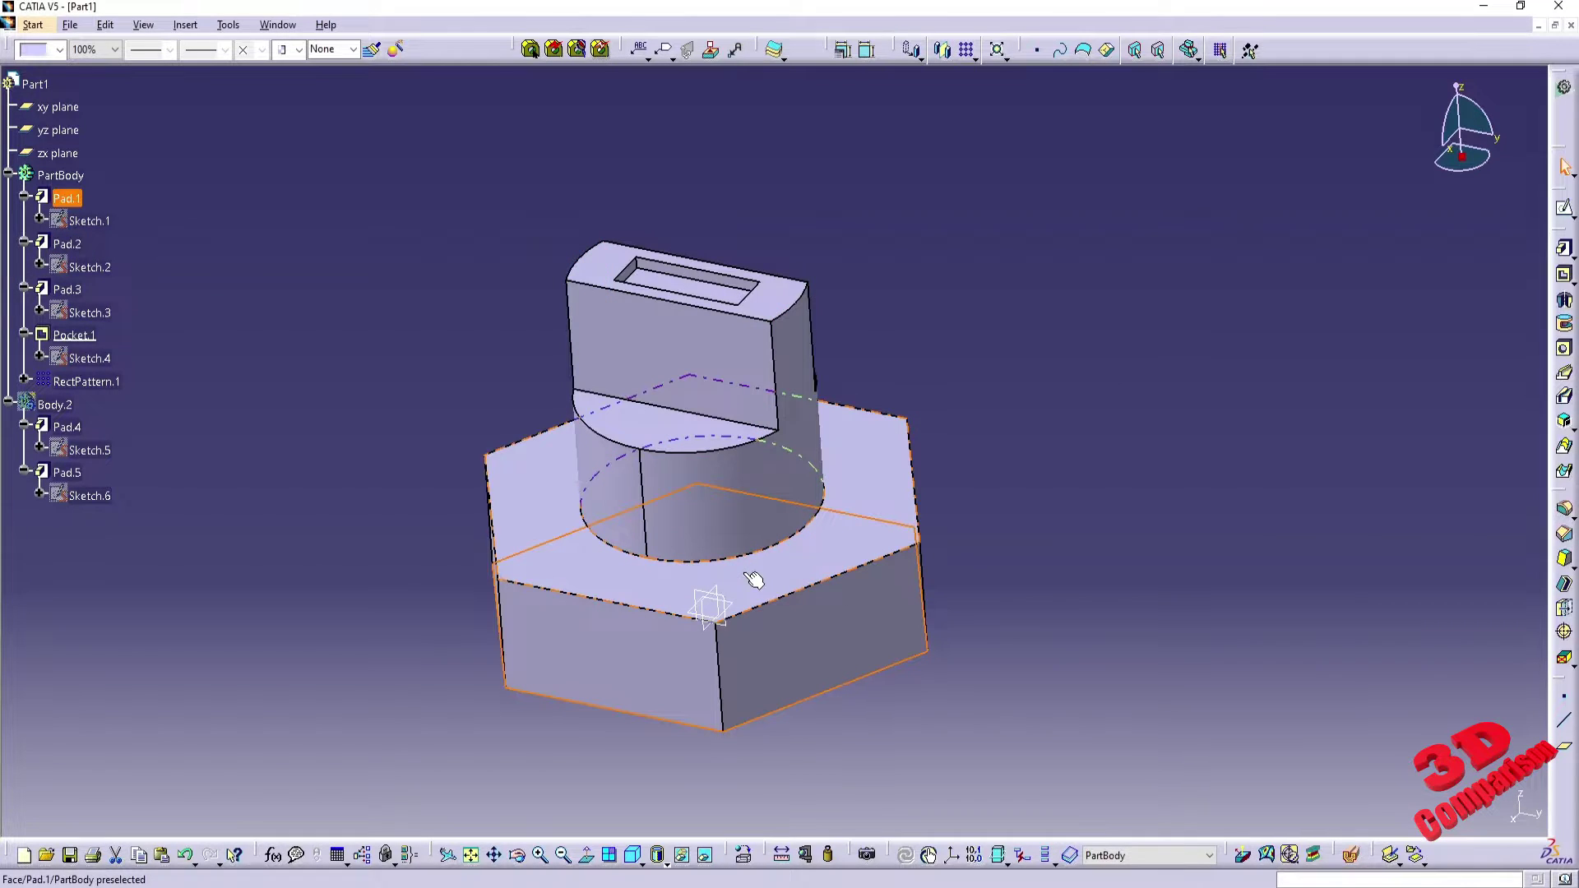
- Pan the model and use the navigator arrows to switch between the Pad.2 face and feature
{"action": "middle_click_drag", "start_coordinate": [823, 761], "coordinate": [792, 703]}
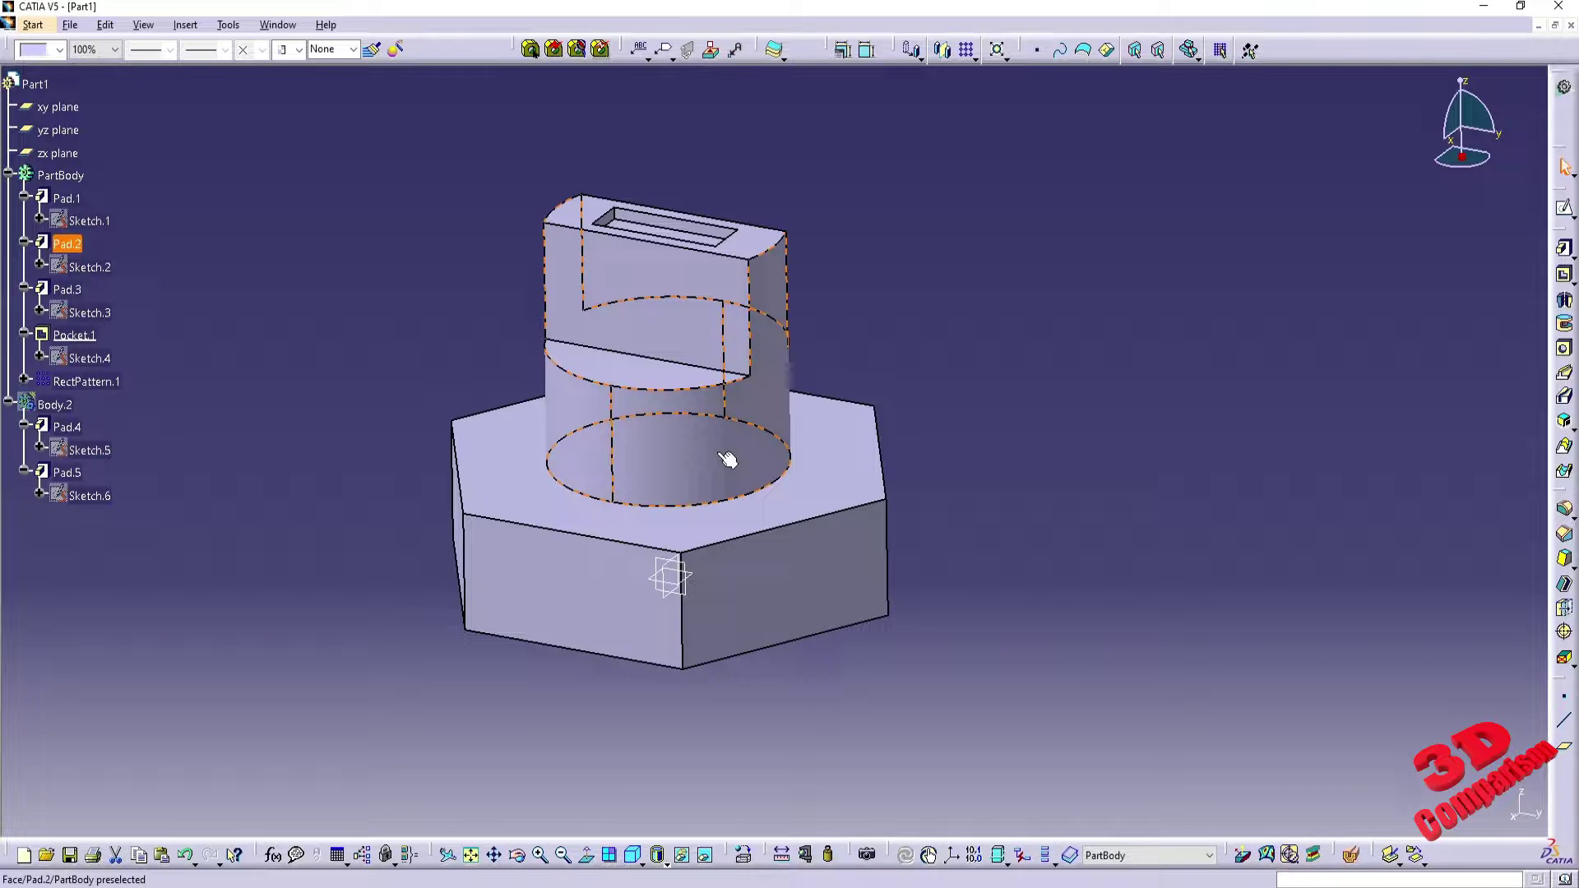
{"action": "mouse_move", "coordinate": [728, 457]}
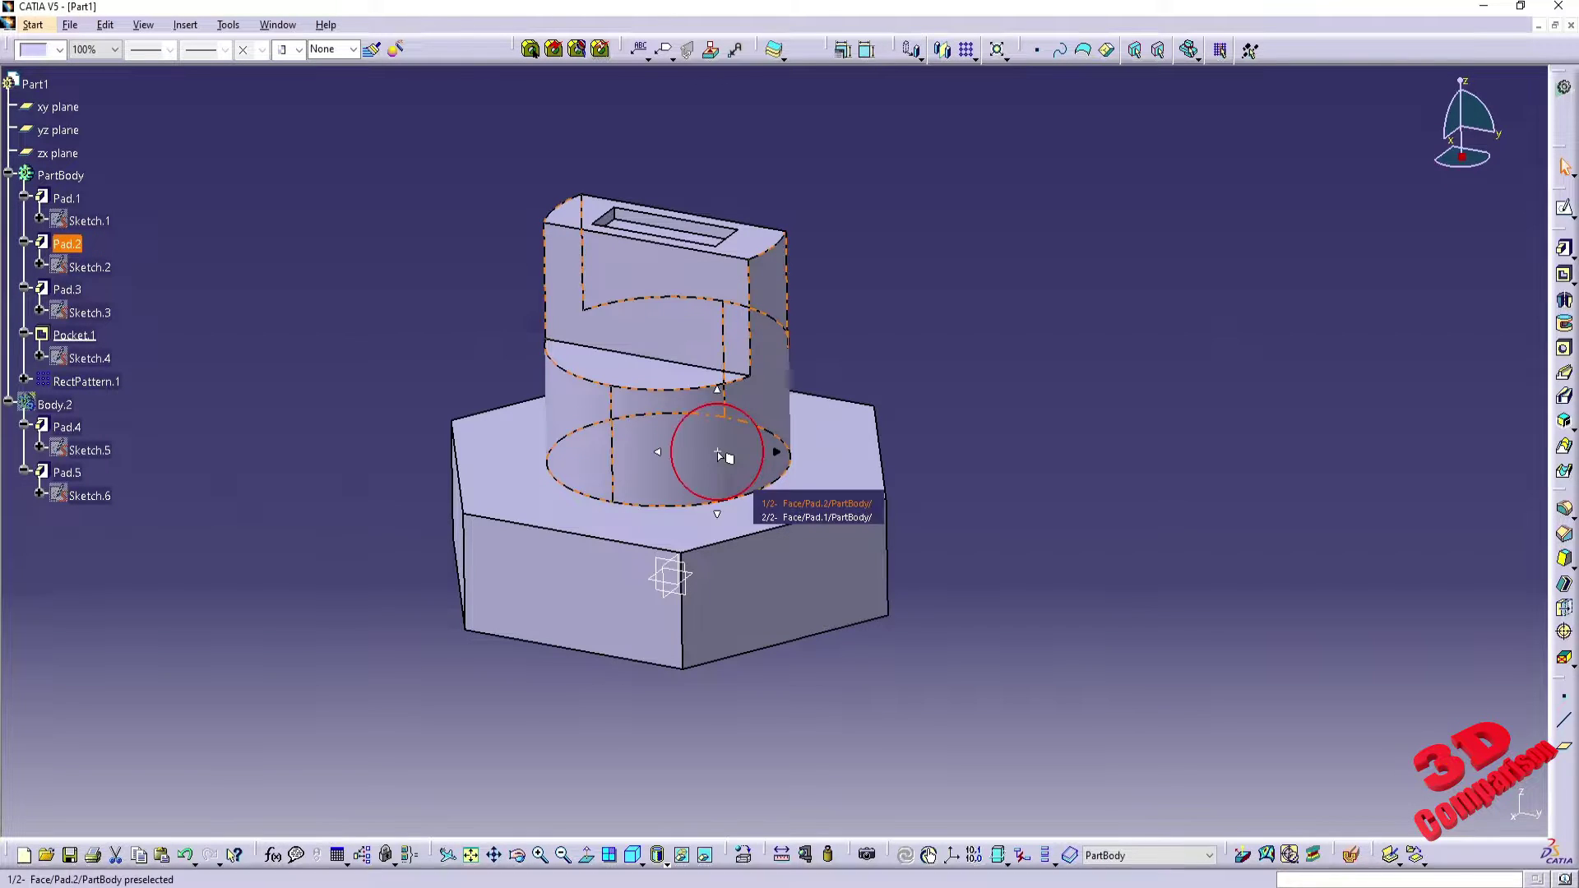
{"action": "left_click", "coordinate": [658, 453]}
{"action": "left_click", "coordinate": [778, 453]}
{"action": "left_click", "coordinate": [658, 453]}
{"action": "left_click", "coordinate": [778, 453]}
{"action": "left_click", "coordinate": [657, 453]}
- Cycle preselection up to Pad.2 and PartBody with arrow keys, then select Pad.2
{"action": "mouse_move", "coordinate": [738, 446]}
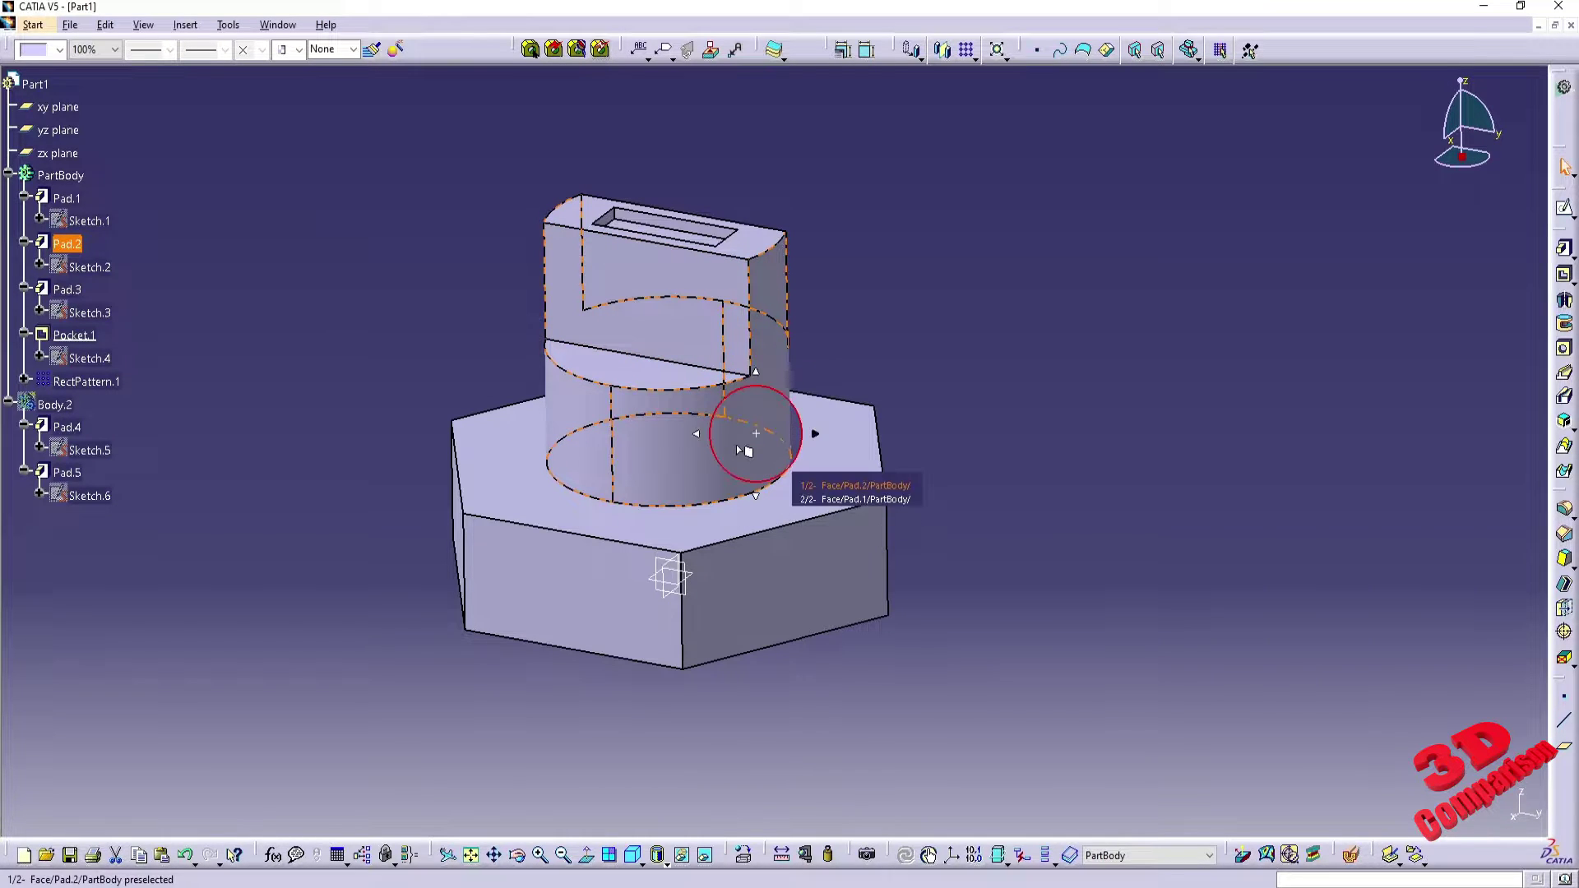
{"action": "key", "text": "Up"}
{"action": "key", "text": "Up"}
{"action": "key", "text": "Down"}
{"action": "key", "text": "Up"}
{"action": "key", "text": "Down"}
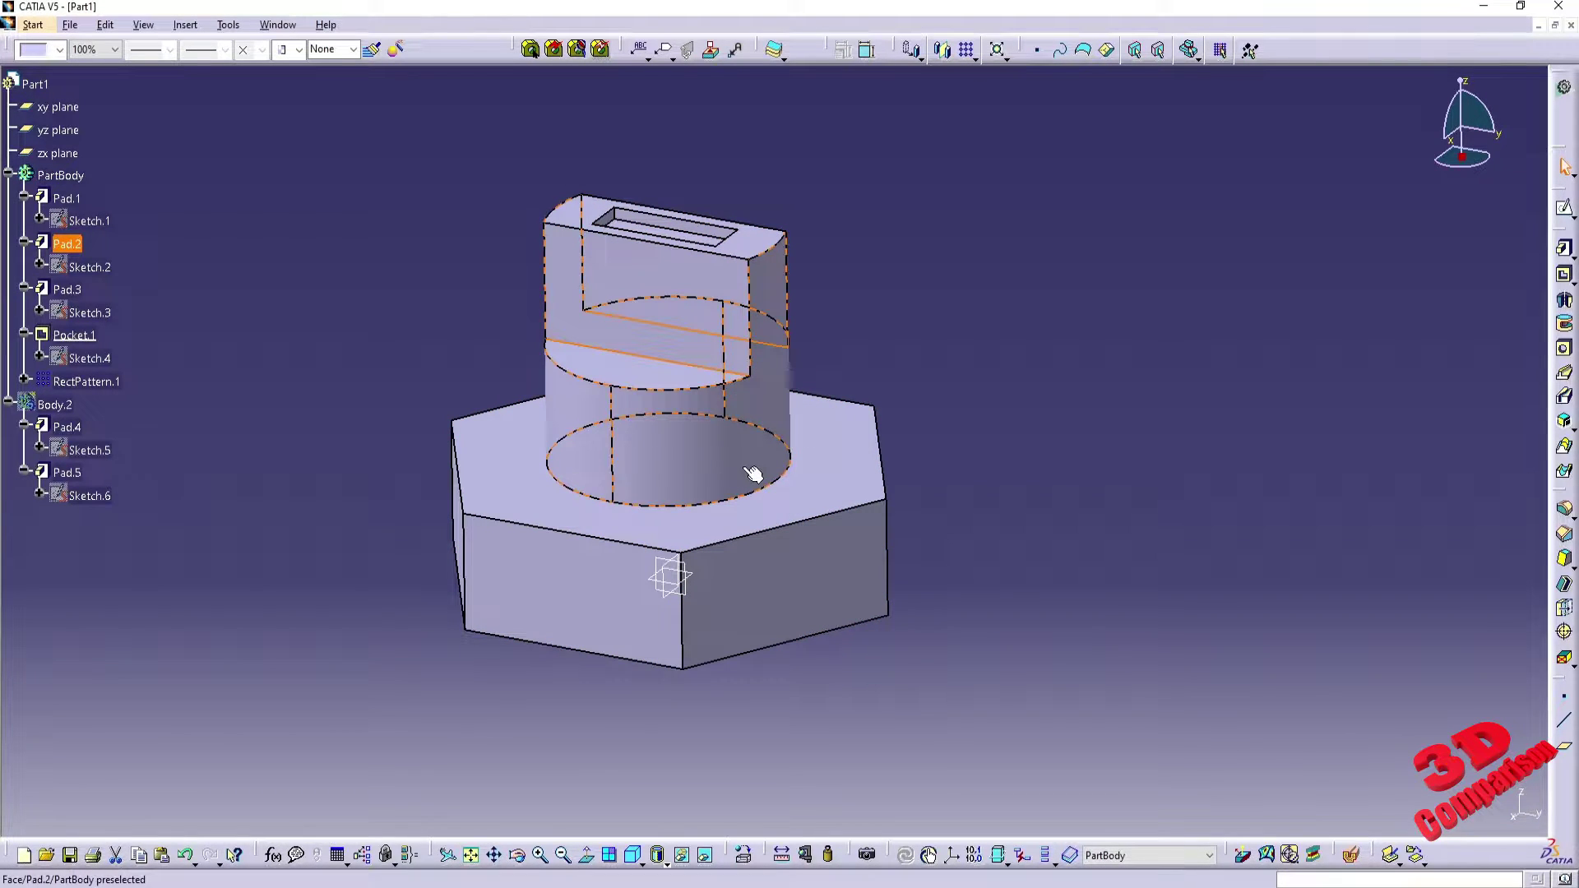
{"action": "left_click", "coordinate": [752, 475]}
- Enable 'Preselection navigator after' with a 0.5 second delay in the Display Navigation options
{"action": "left_click", "coordinate": [227, 24]}
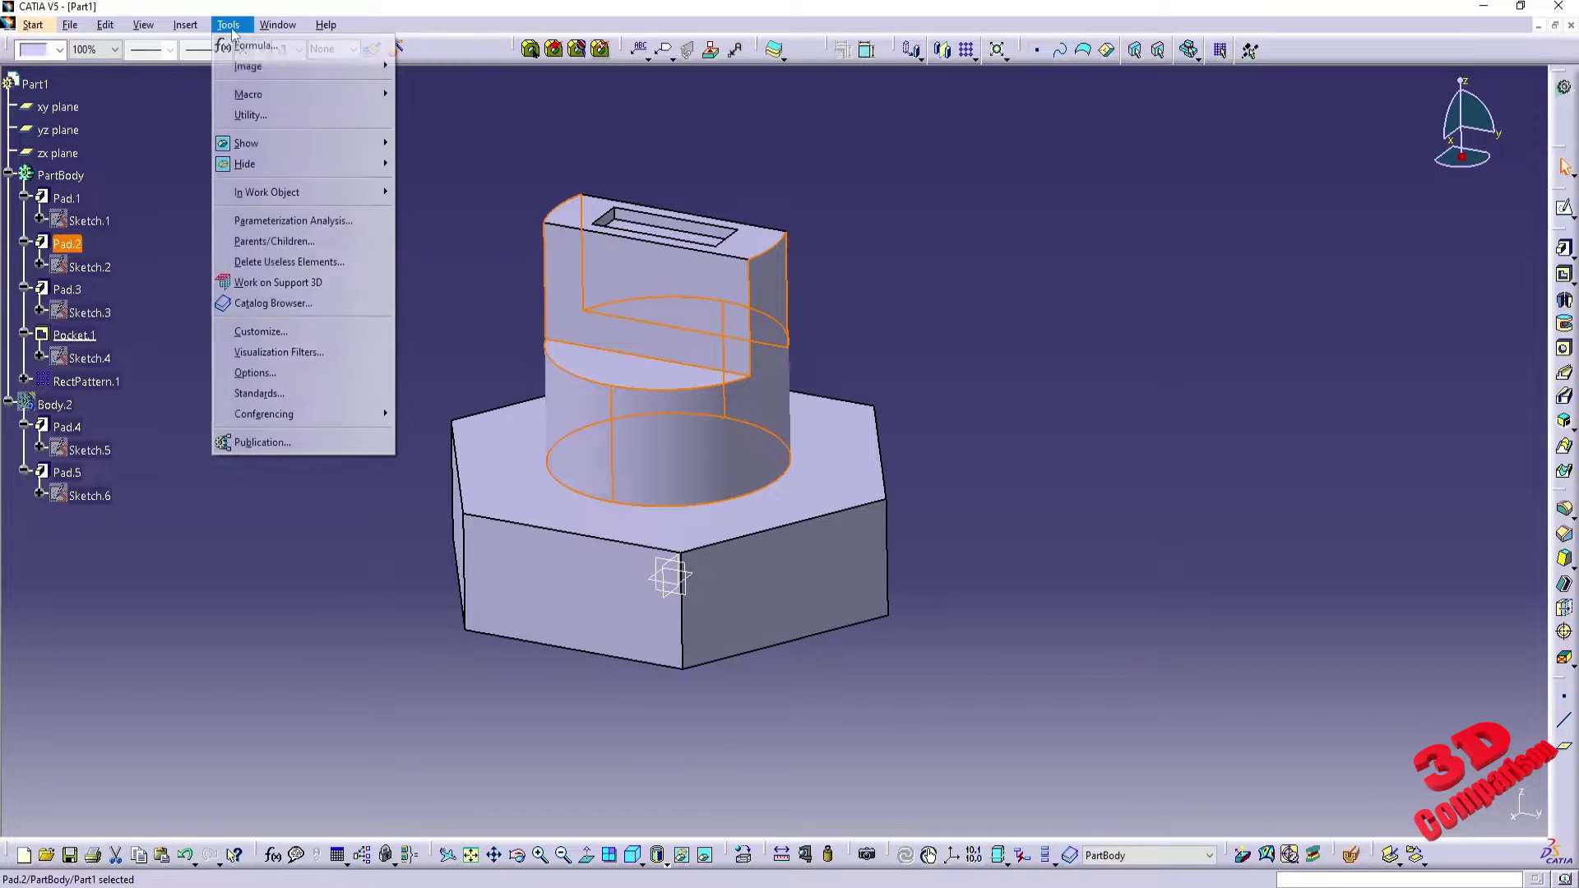
{"action": "left_click", "coordinate": [286, 380]}
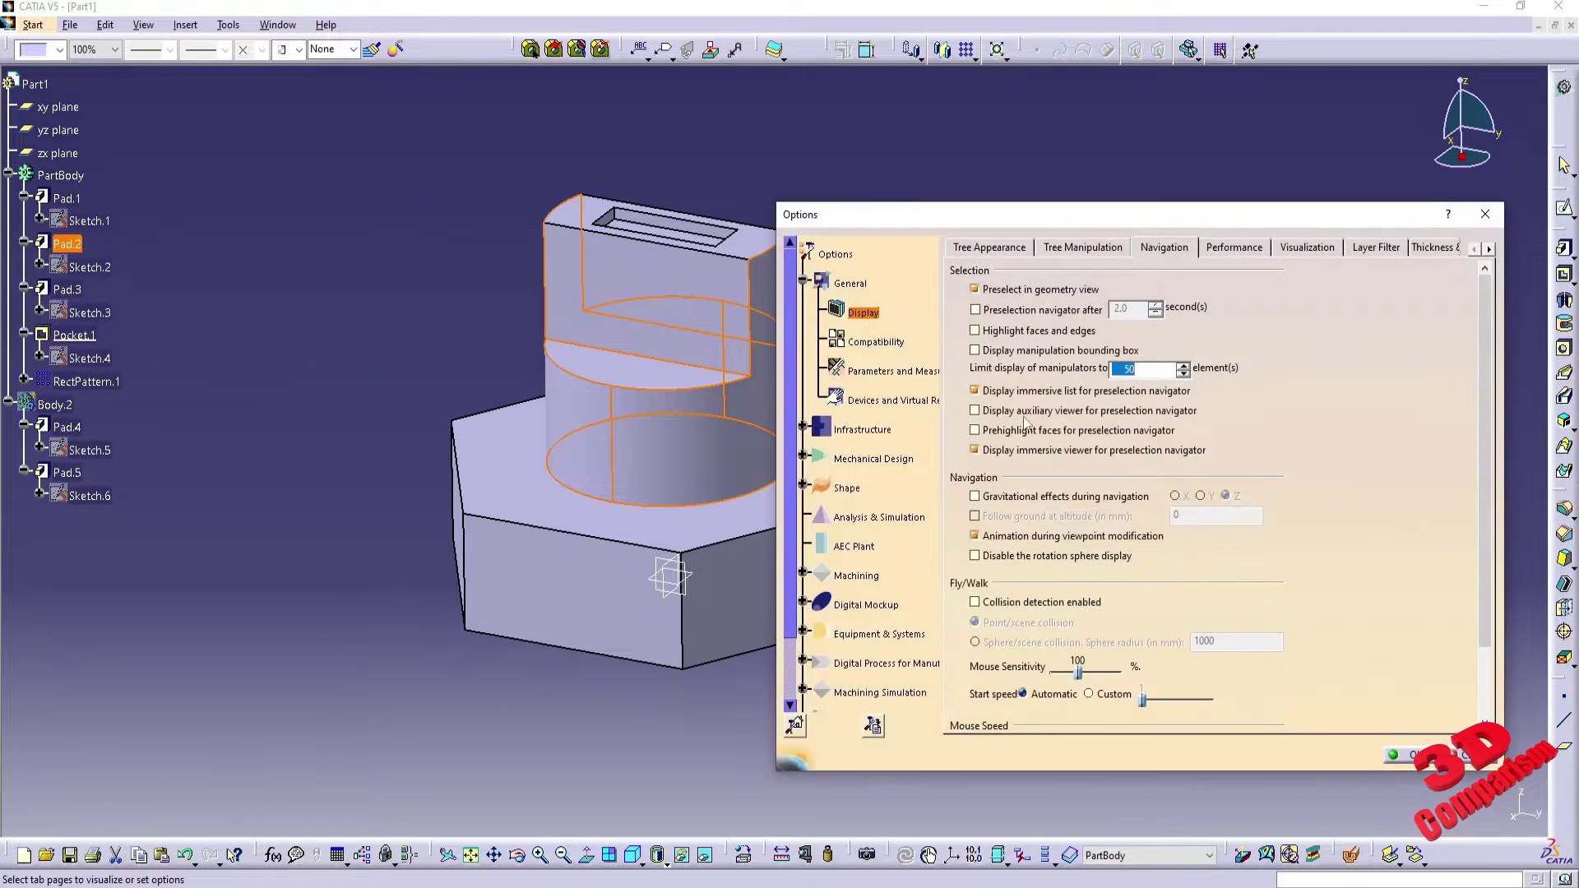
{"action": "left_click", "coordinate": [1008, 314]}
{"action": "double_click", "coordinate": [1145, 309]}
{"action": "type", "text": "0.5"}
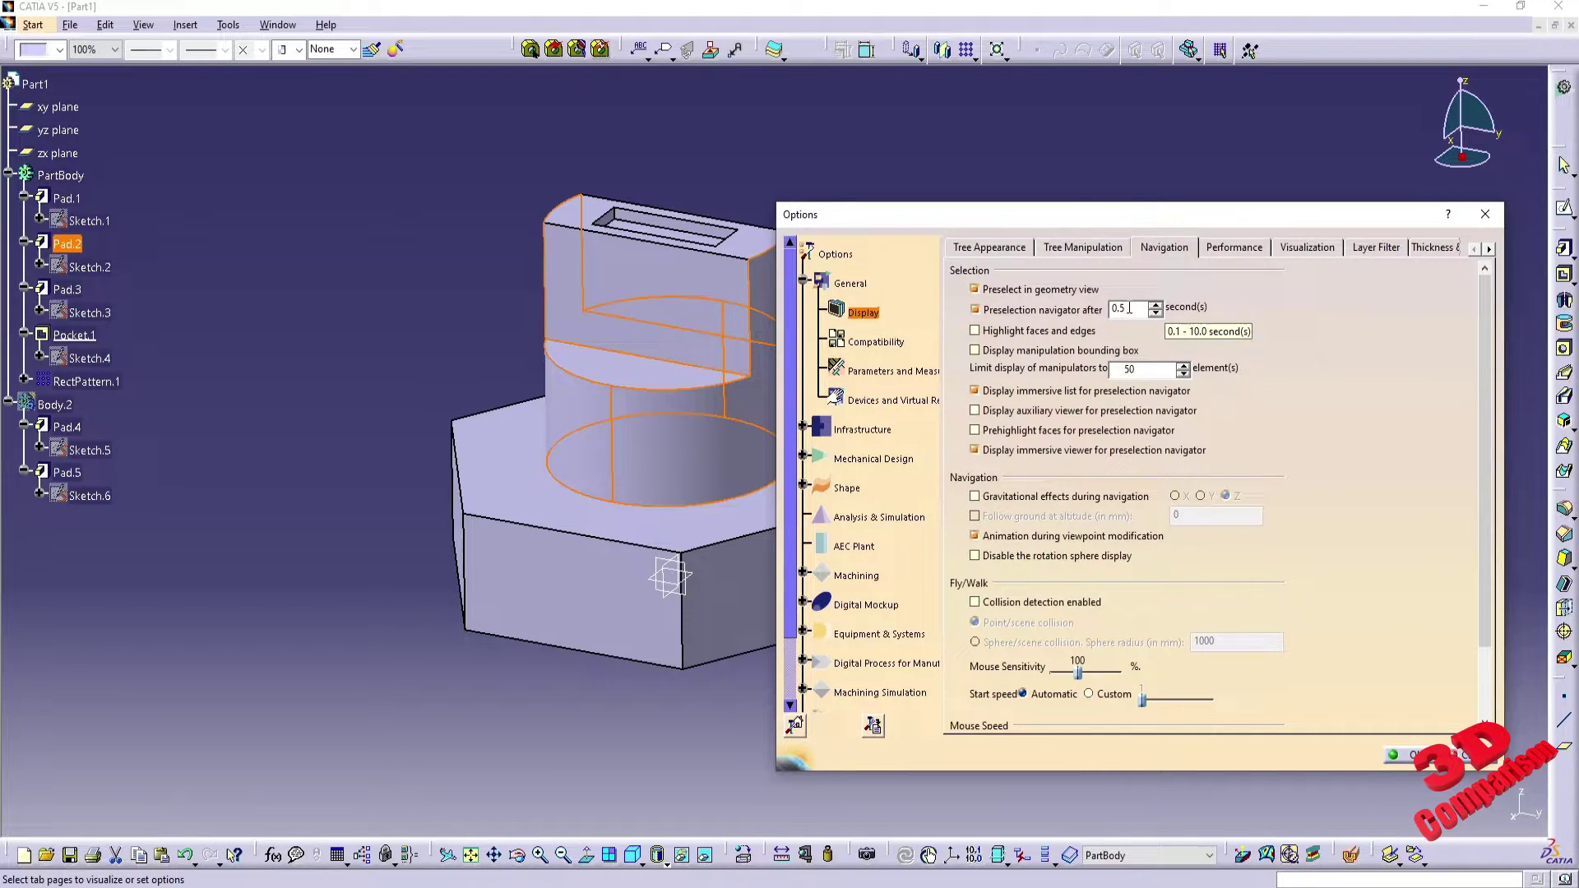
{"action": "left_click", "coordinate": [1402, 756]}
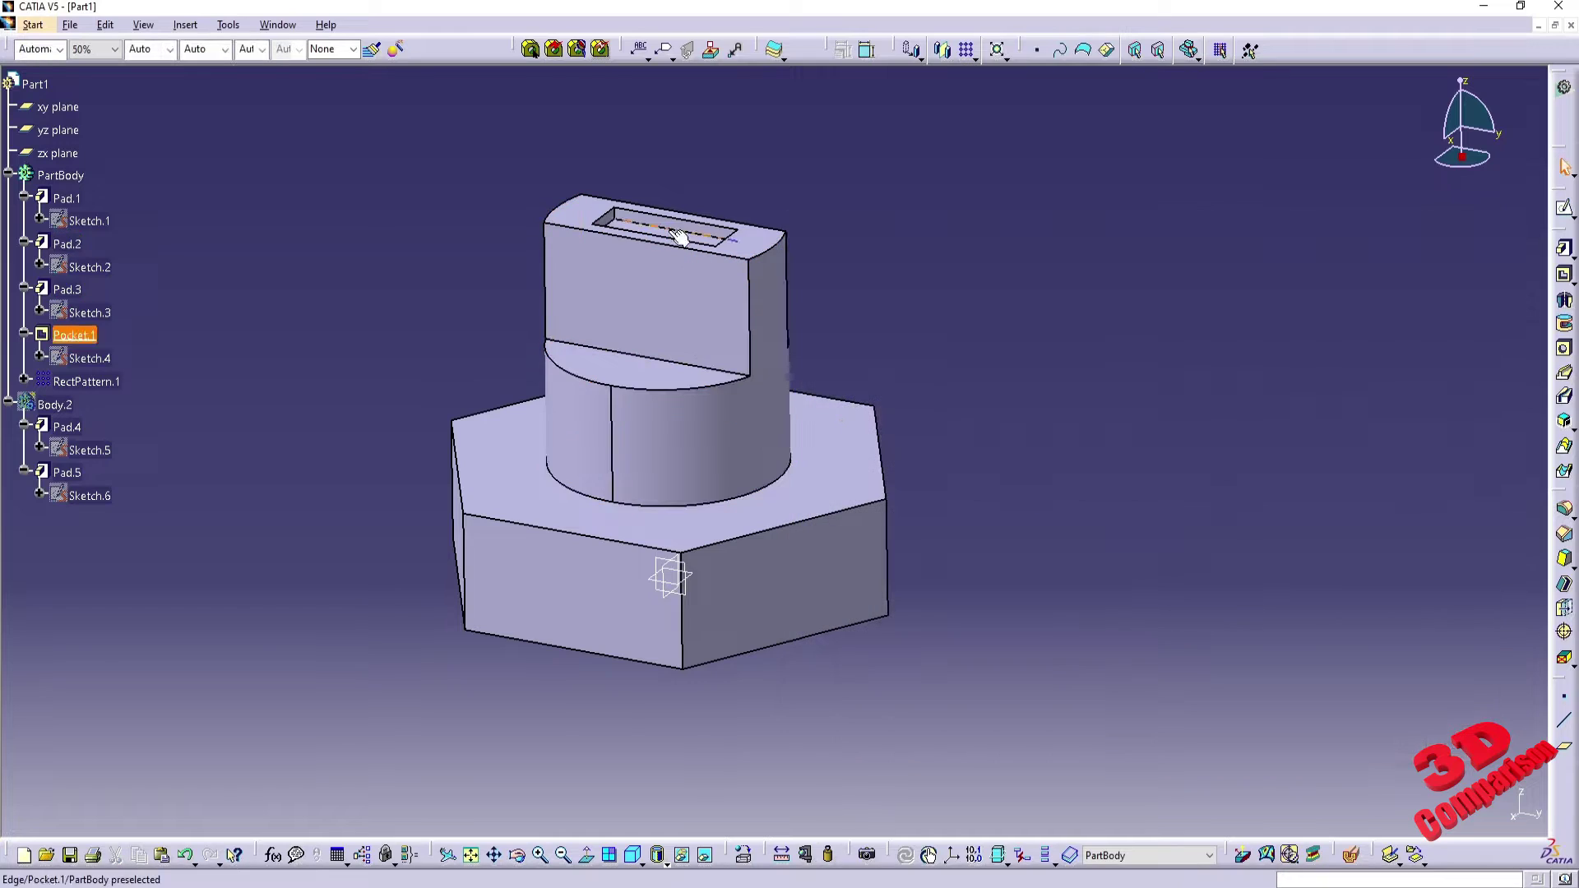
- On the slotted pocket, cycle preselection through Pad.3, Pocket.1 and PartBody with arrow keys
{"action": "mouse_move", "coordinate": [686, 240]}
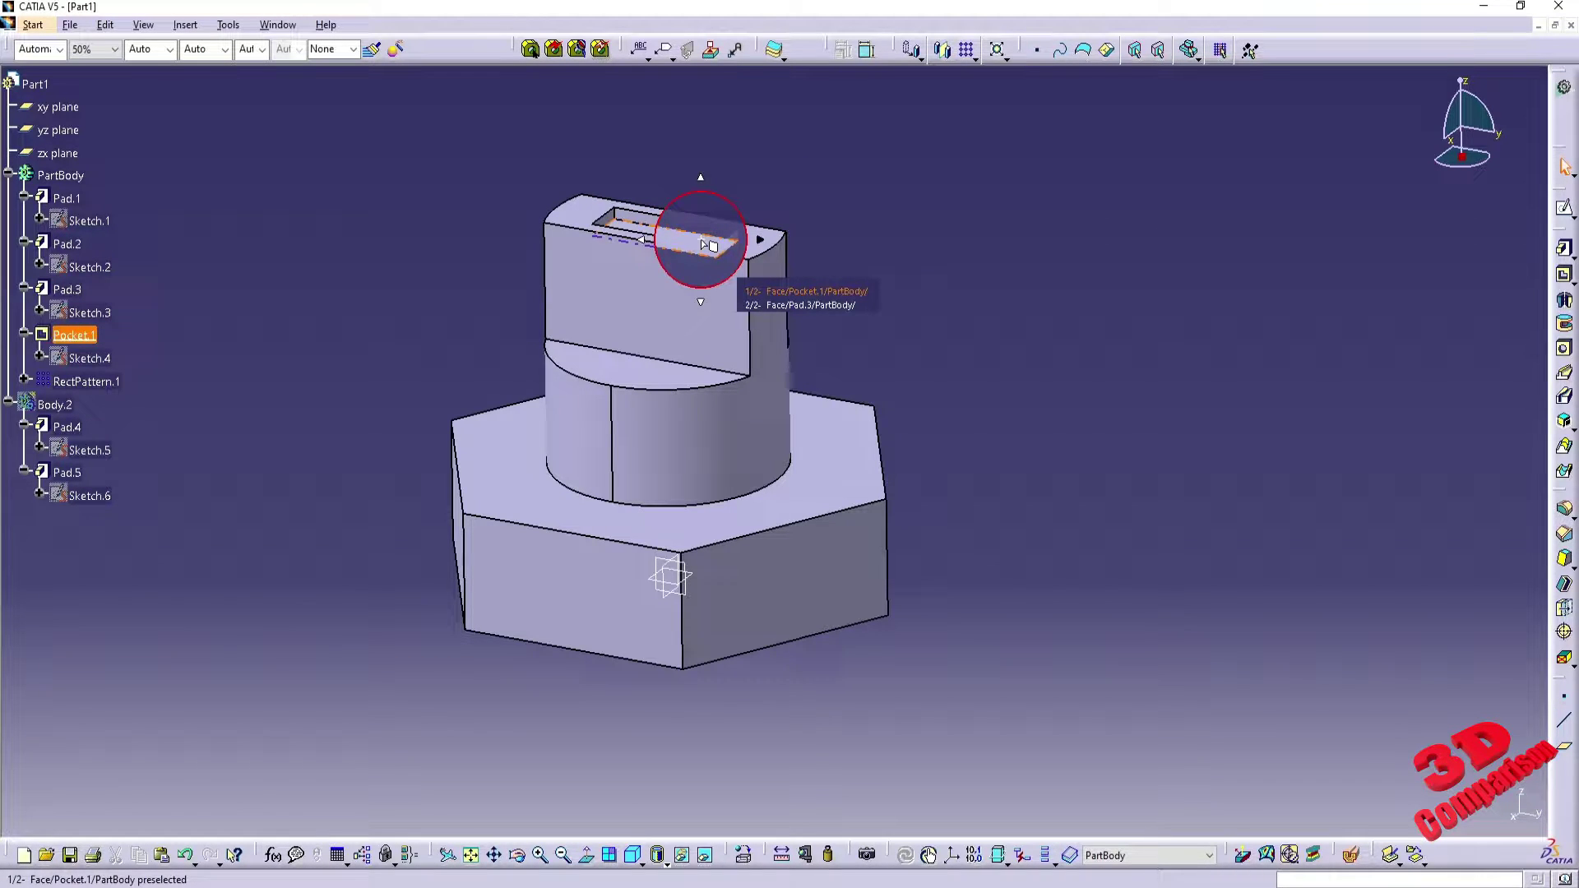
{"action": "key", "text": "Down"}
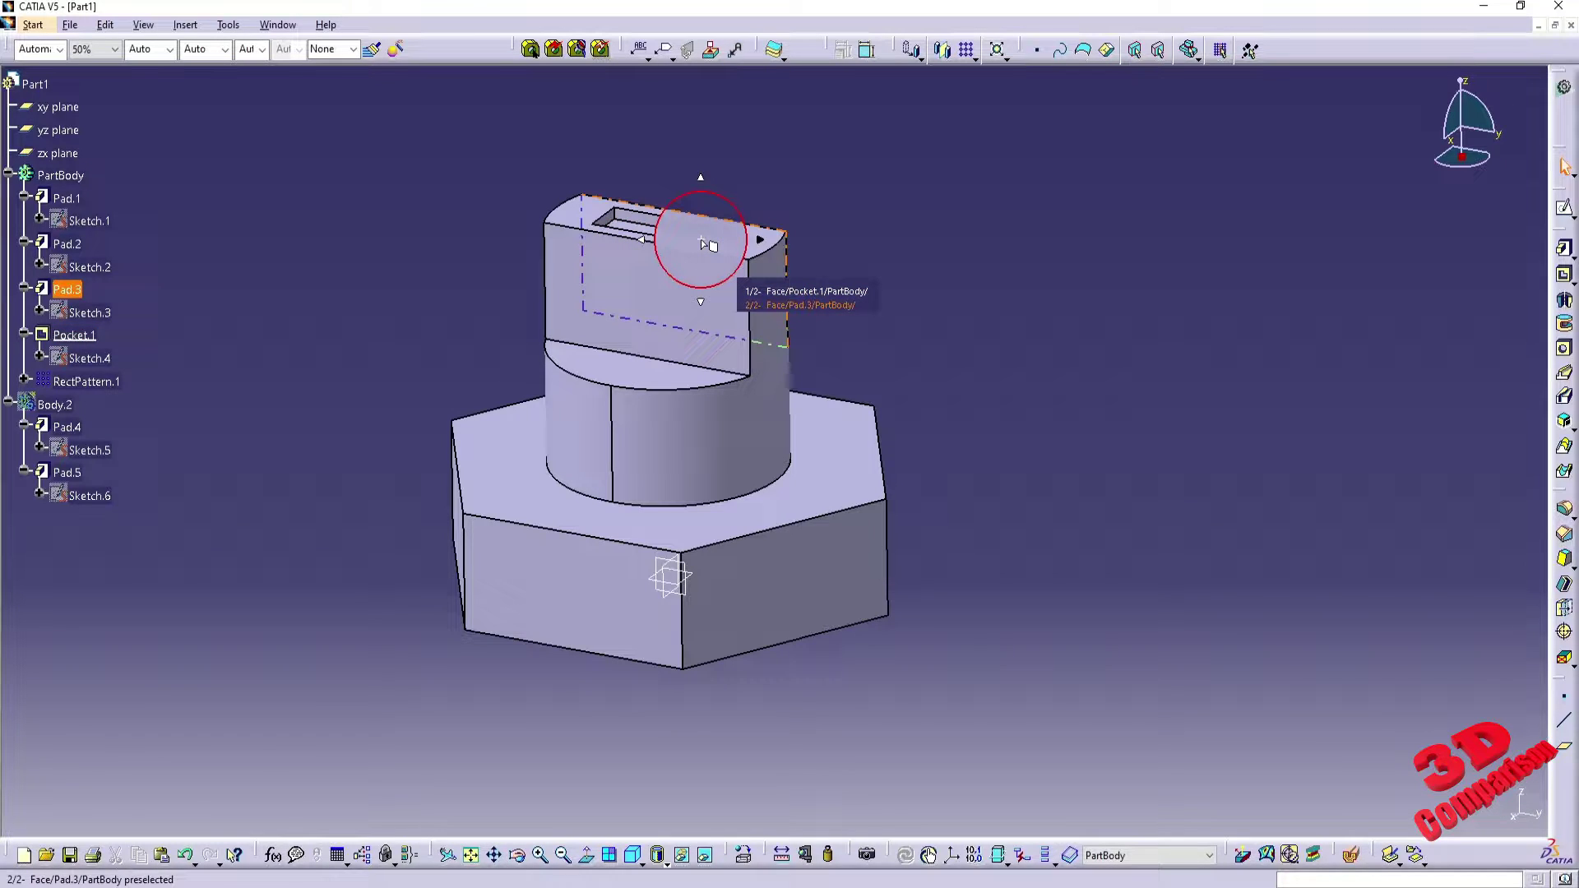
{"action": "key", "text": "Up"}
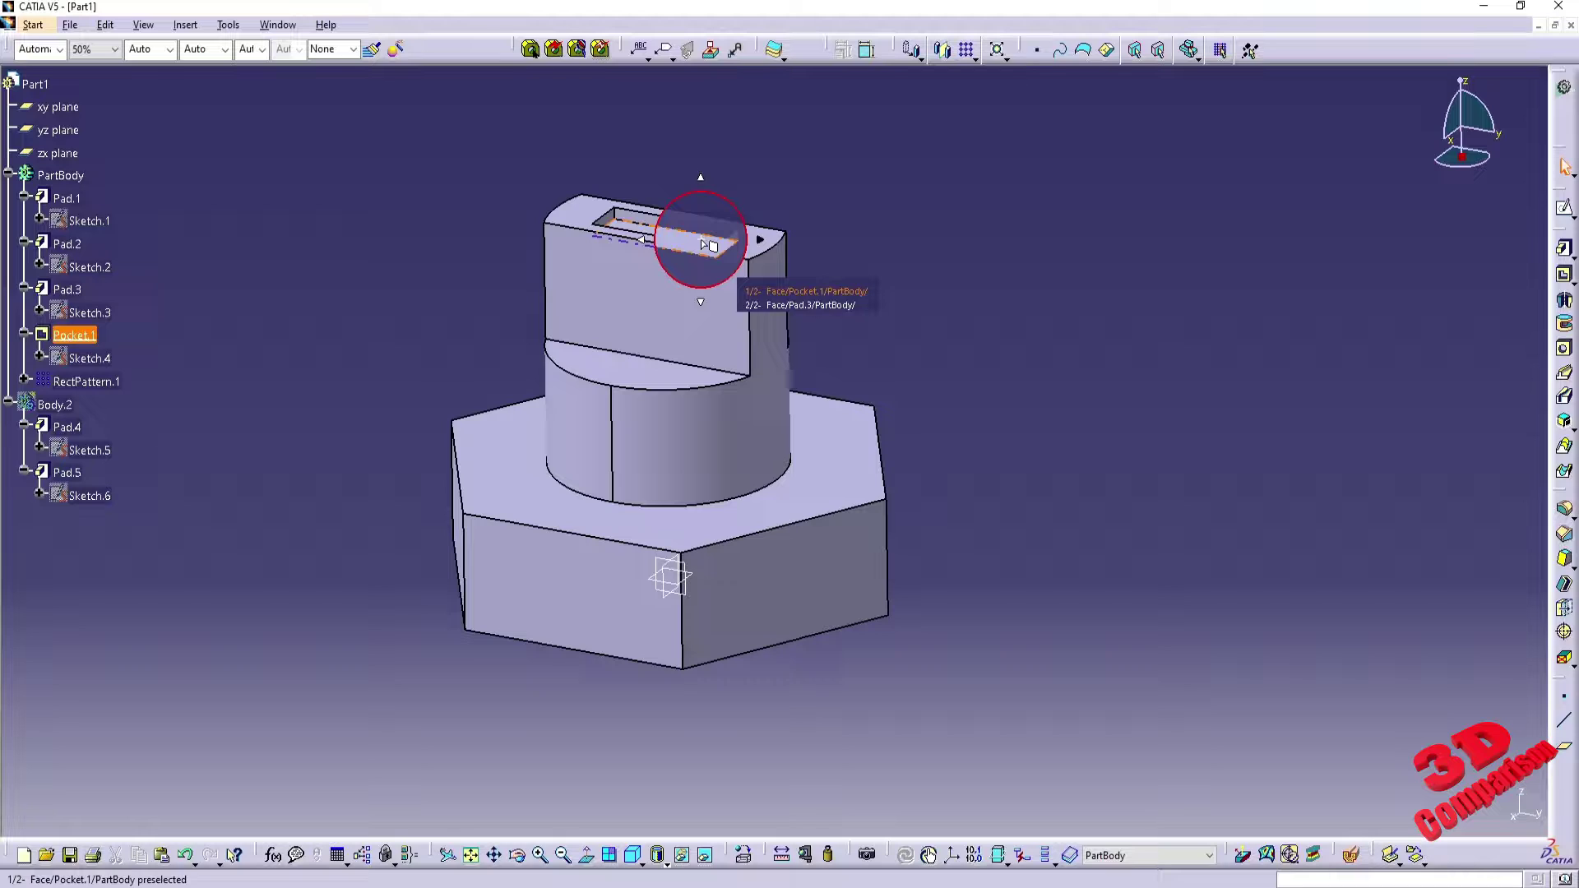
{"action": "key", "text": "Right"}
{"action": "key", "text": "Right"}
{"action": "key", "text": "Left"}
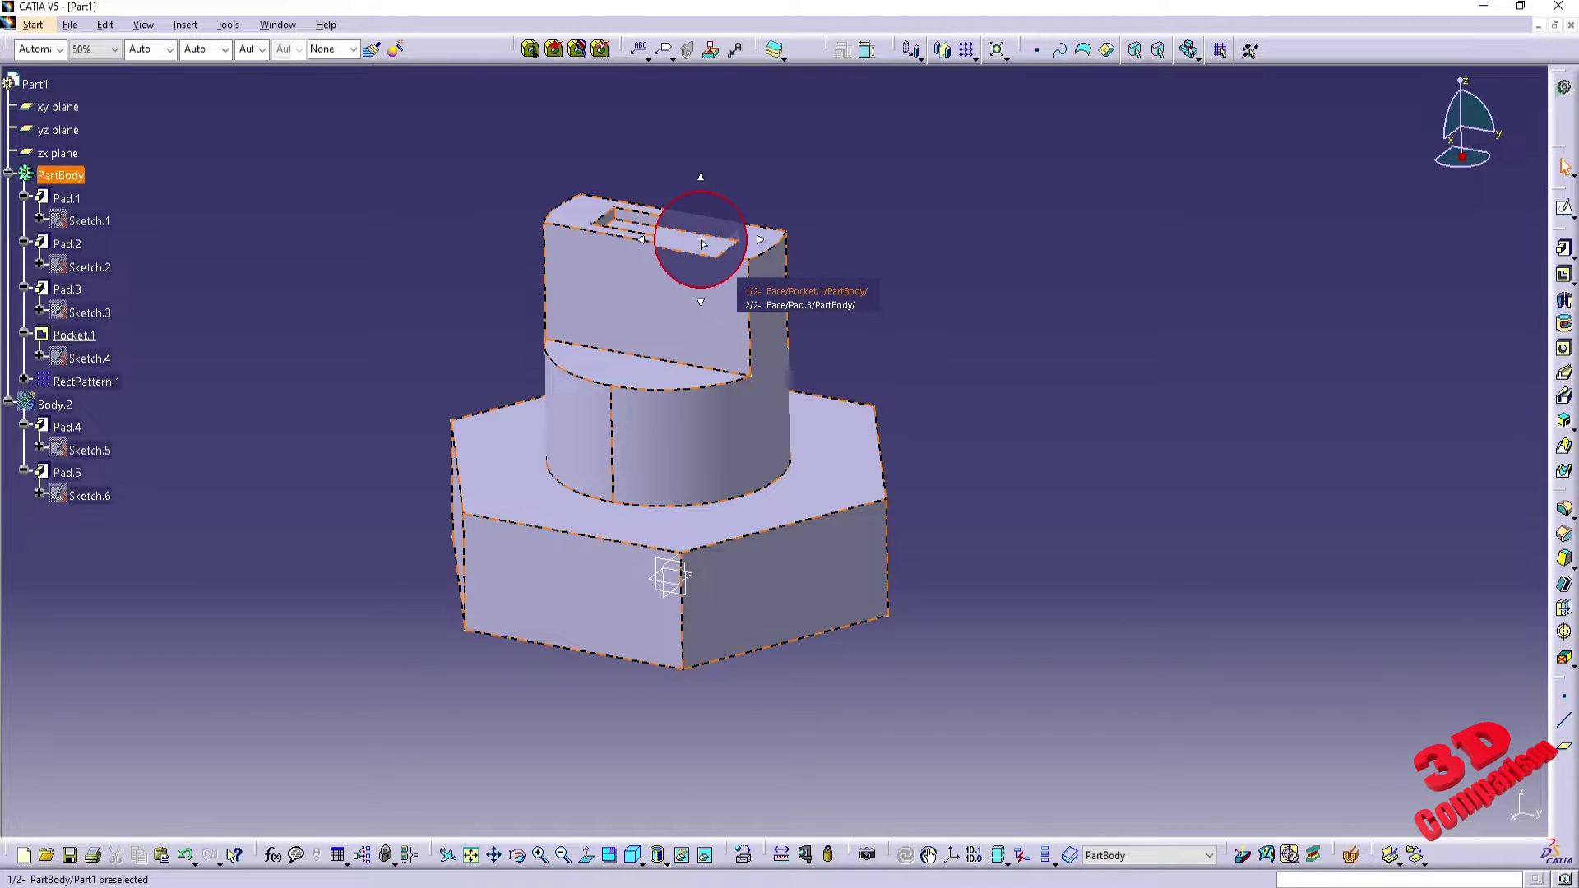
- Turn on 'Highlight faces and edges' in the Display Navigation options
{"action": "left_click", "coordinate": [228, 24]}
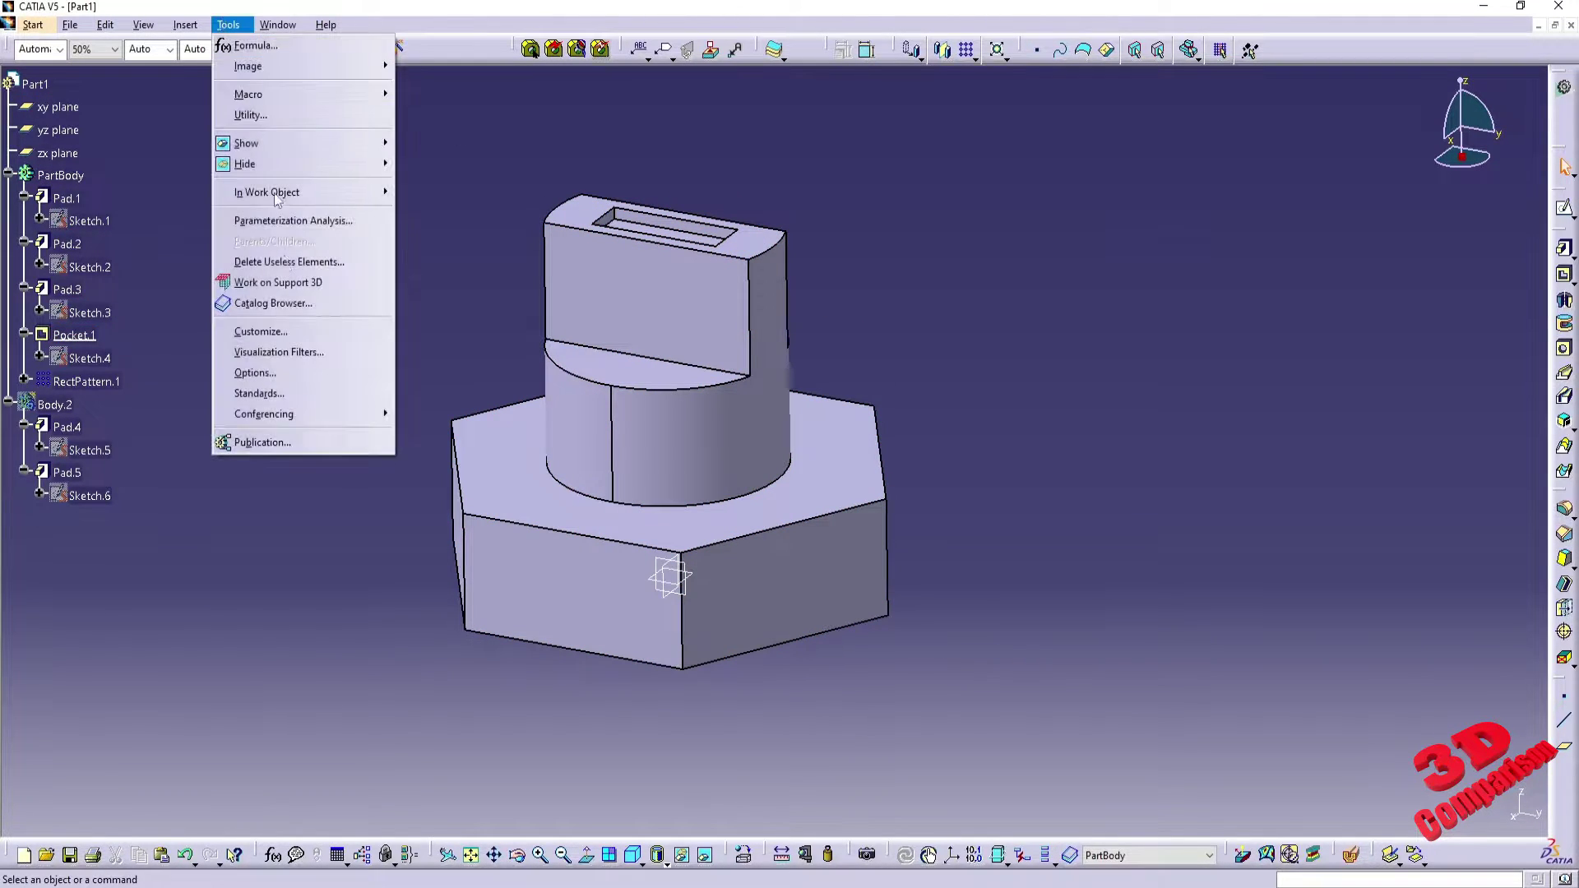
{"action": "left_click", "coordinate": [255, 372]}
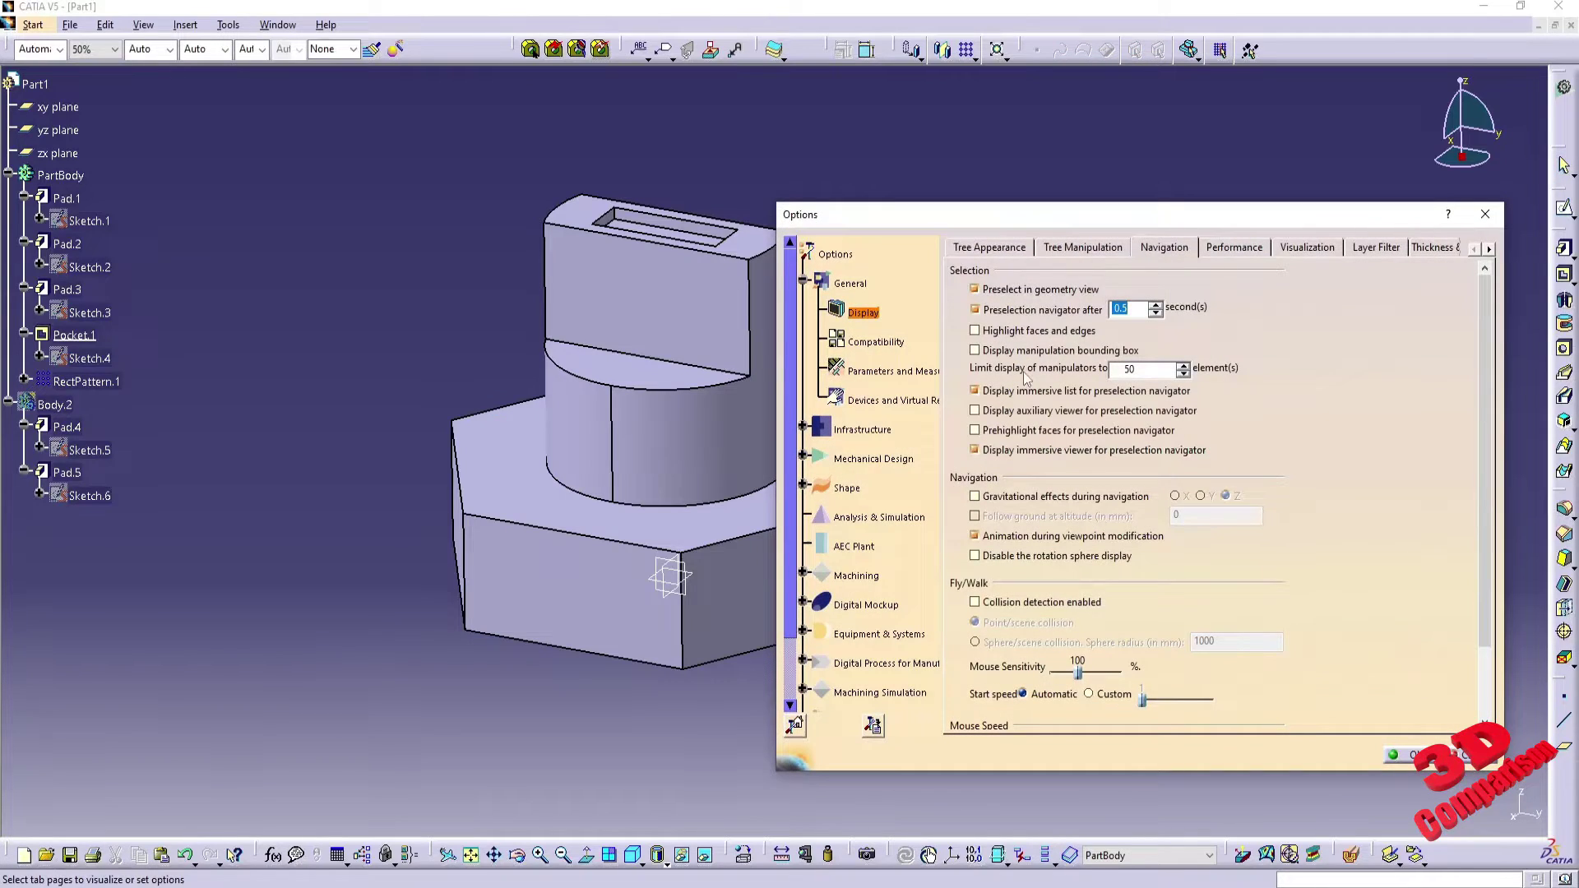
{"action": "left_click", "coordinate": [1041, 331]}
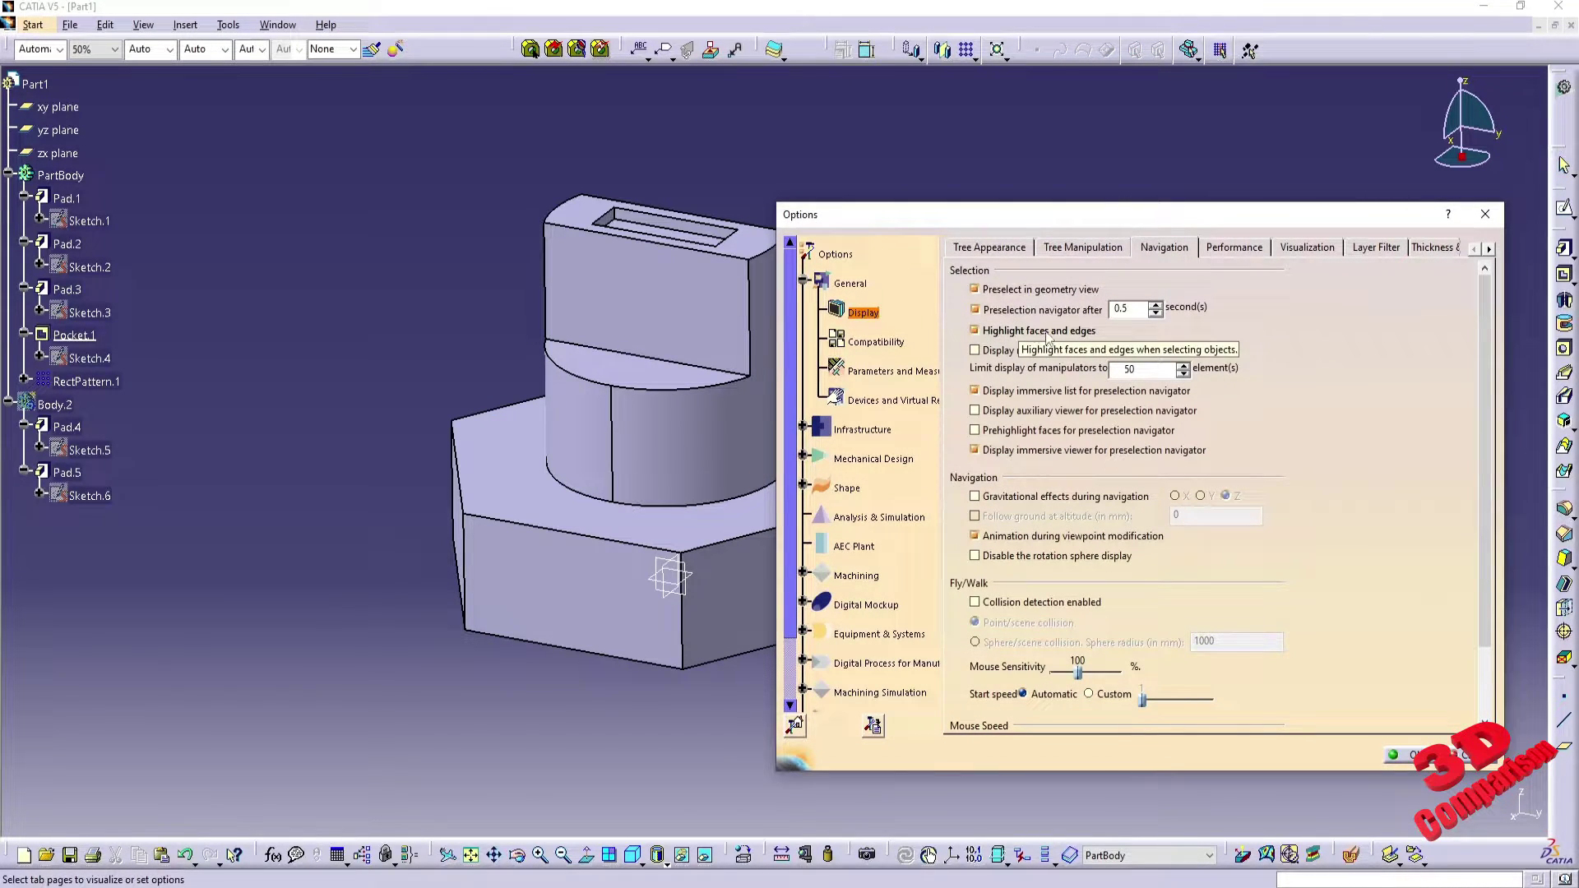
{"action": "left_click", "coordinate": [1408, 754]}
- Rotate the view and select the hexagon's top, right and front-left side faces
{"action": "middle_click_drag", "start_coordinate": [787, 491], "coordinate": [828, 419]}
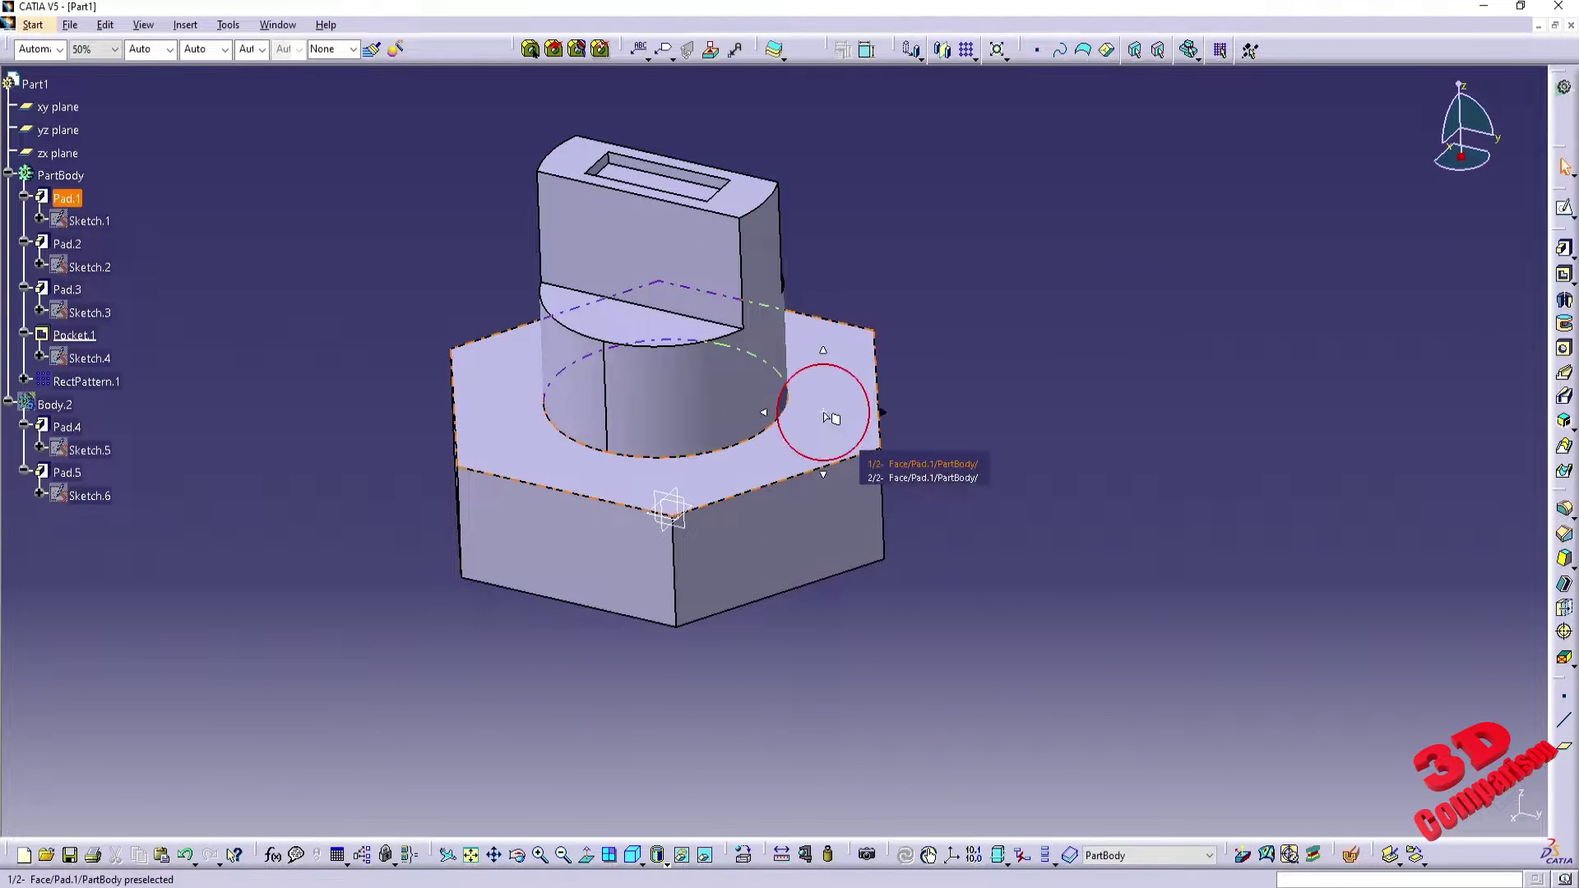
{"action": "left_click", "coordinate": [825, 414]}
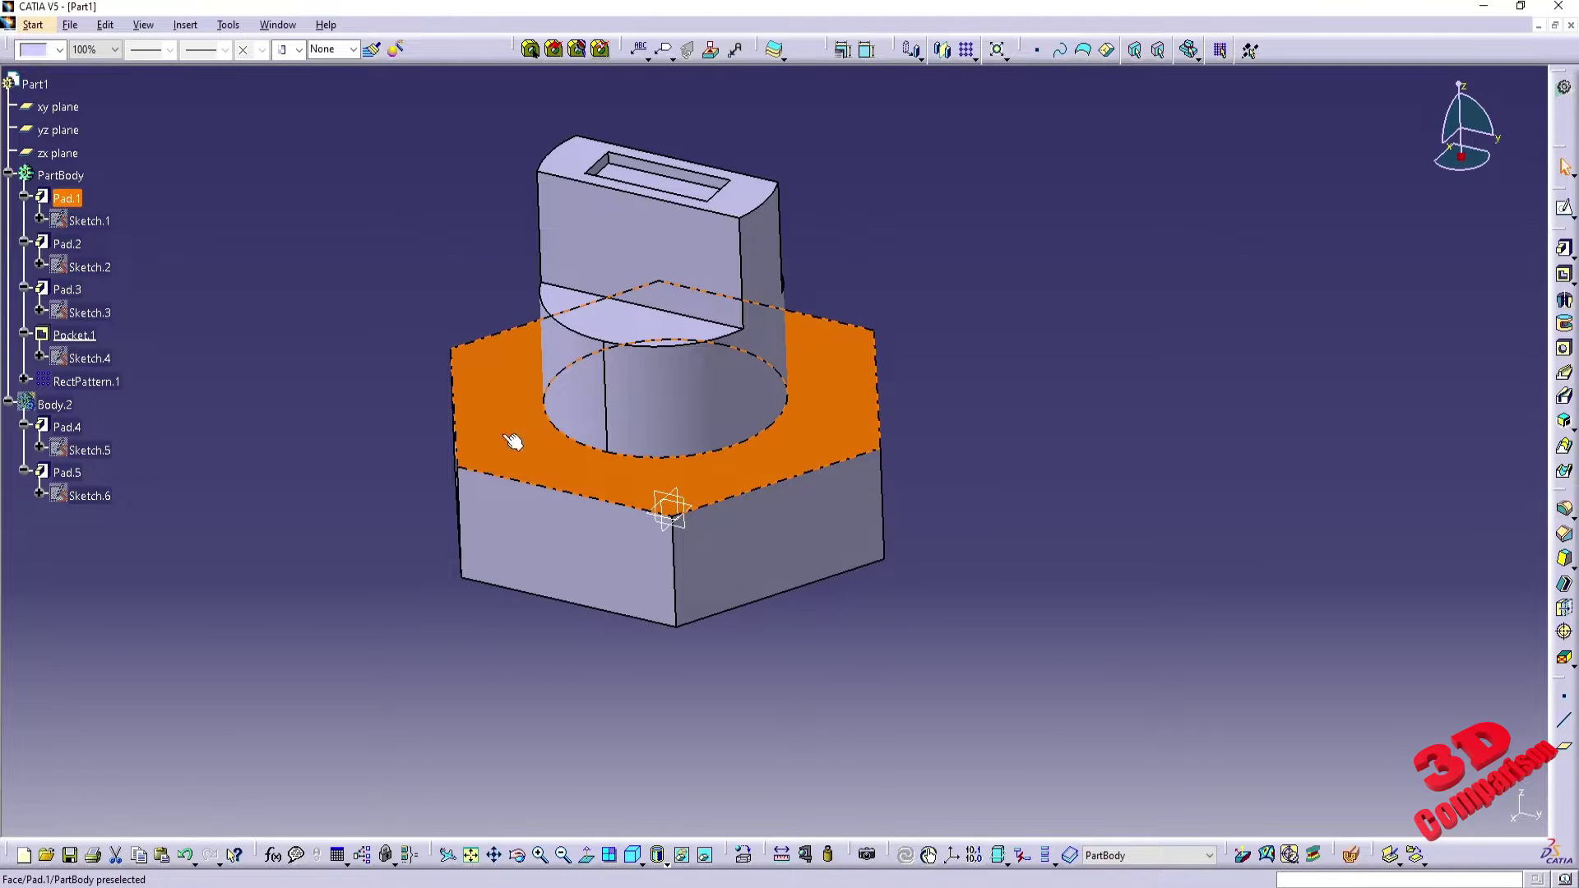
{"action": "left_click", "coordinate": [830, 513]}
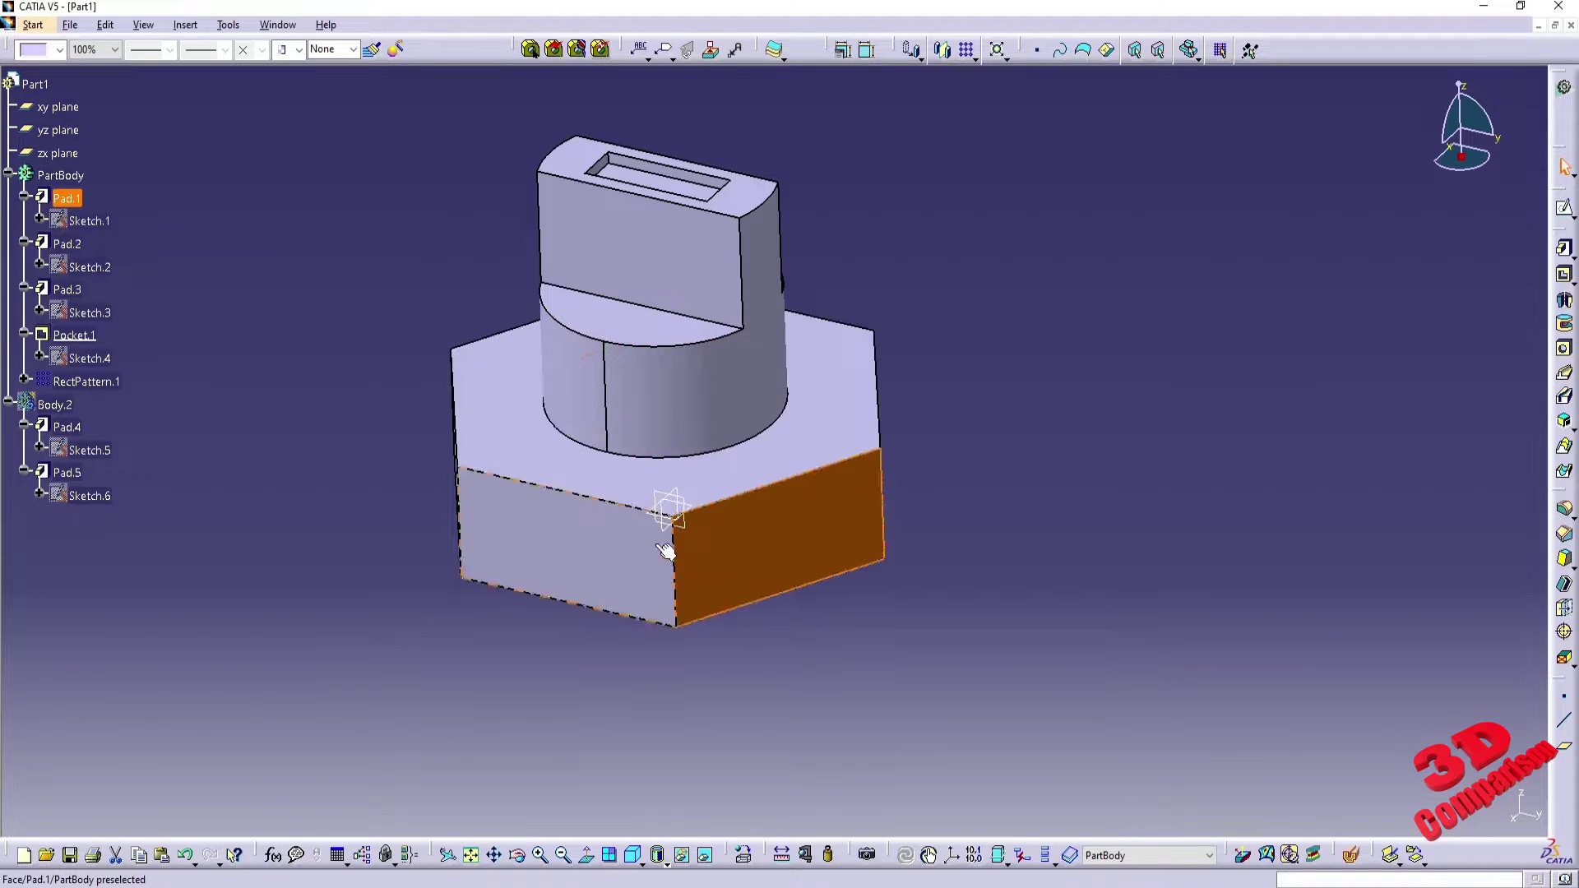
{"action": "left_click", "coordinate": [510, 446], "text": "ctrl"}
{"action": "left_click", "coordinate": [542, 540], "text": "ctrl"}
{"action": "middle_click_drag", "start_coordinate": [941, 599], "coordinate": [895, 627]}
{"action": "left_click", "coordinate": [228, 25]}
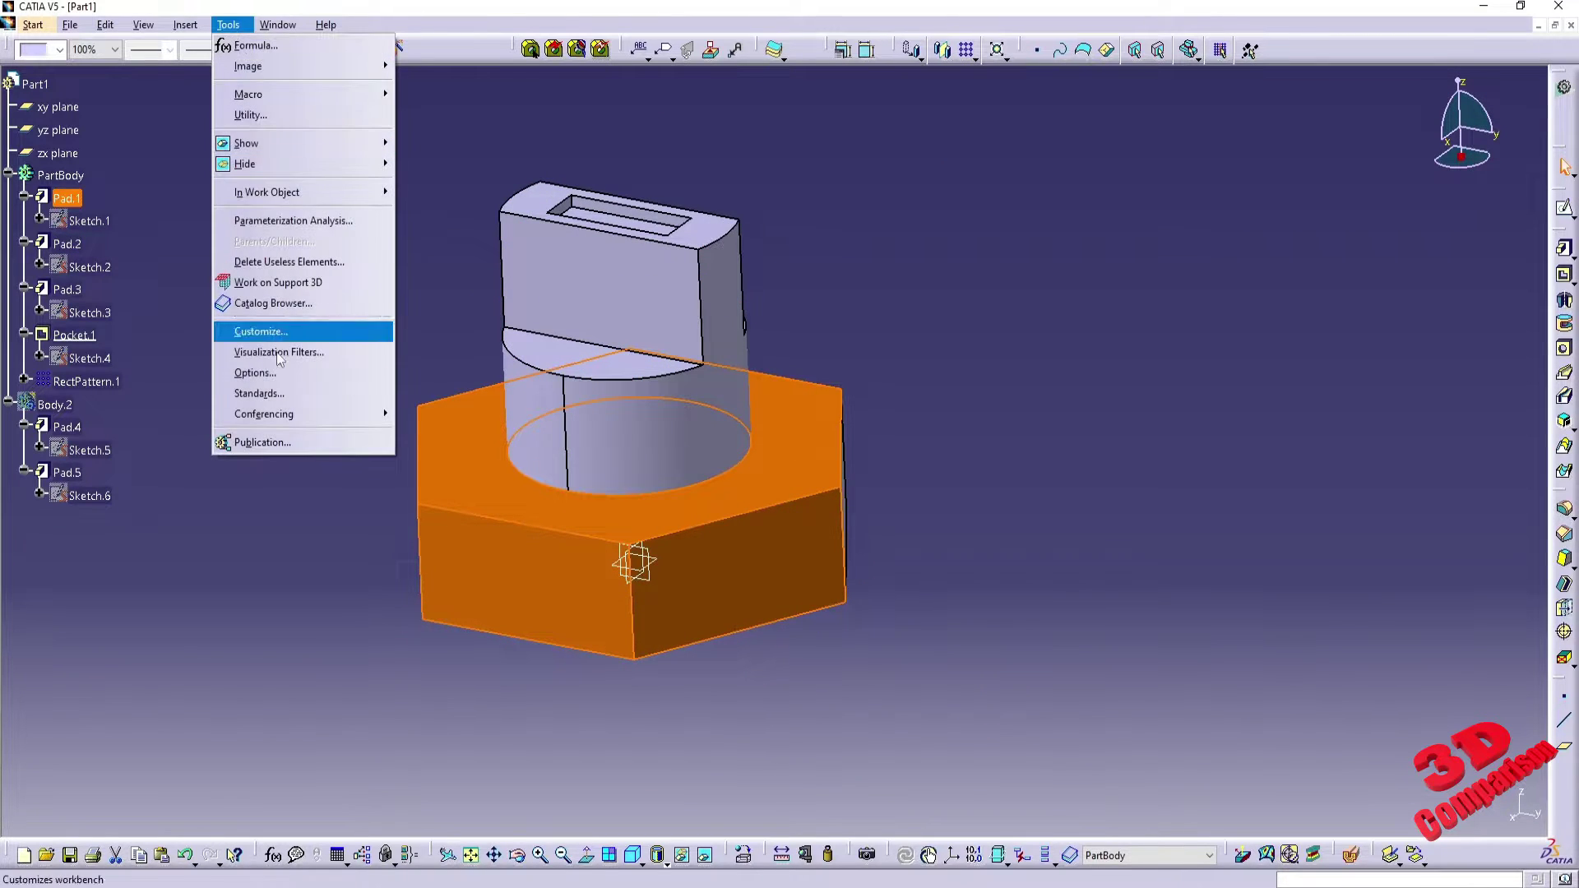
- Switch face and edge highlighting back off and pick a hexagon side face of Pad.1
{"action": "left_click", "coordinate": [329, 377]}
{"action": "left_click", "coordinate": [1027, 331]}
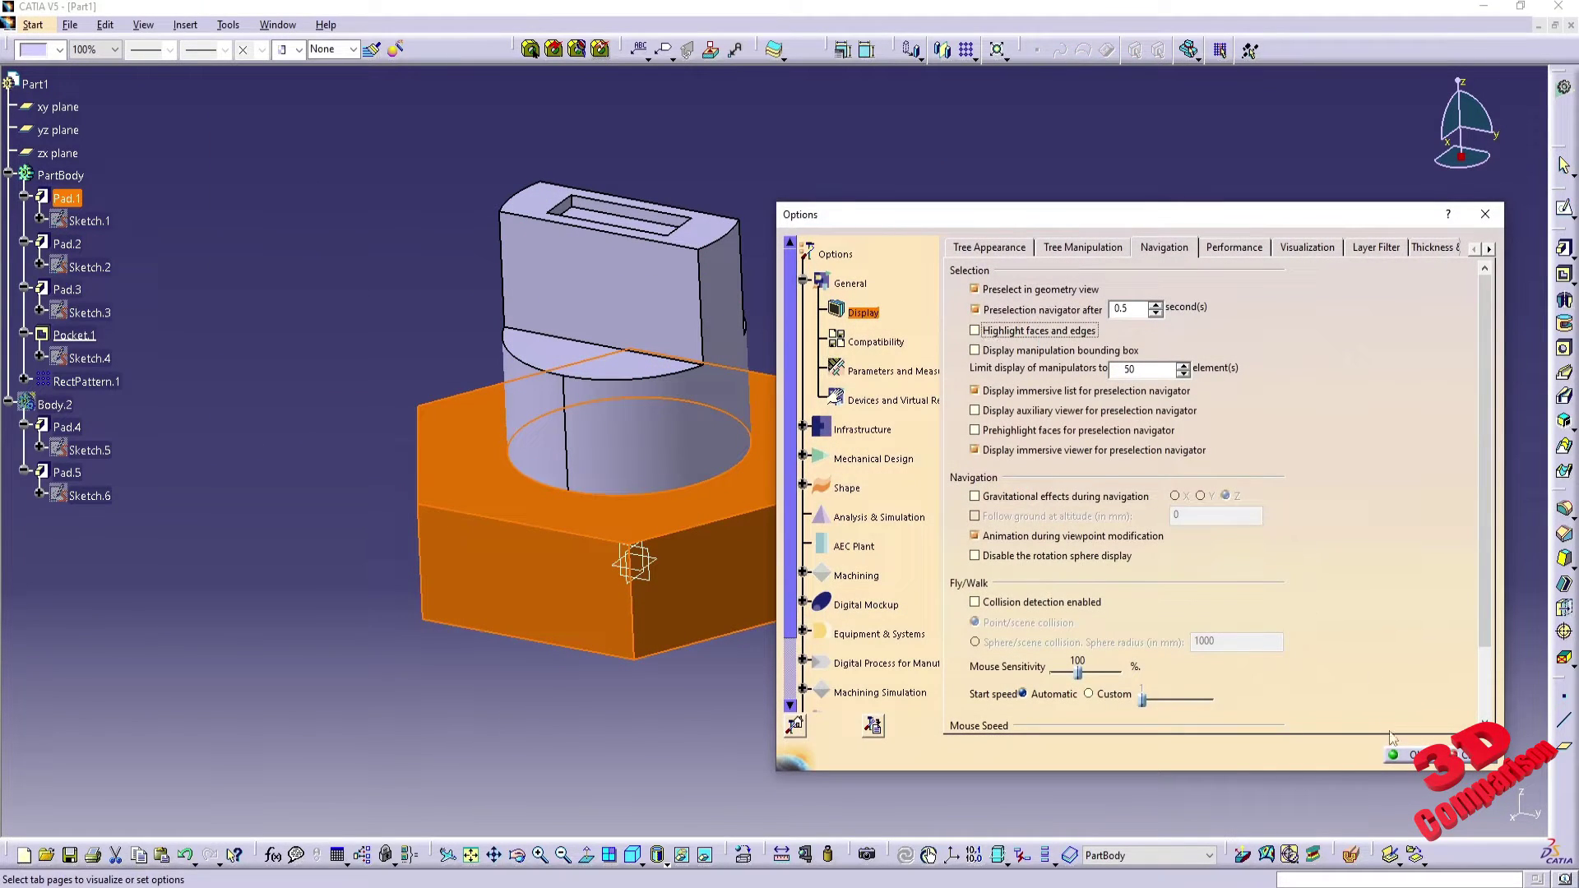
{"action": "left_click", "coordinate": [1408, 755]}
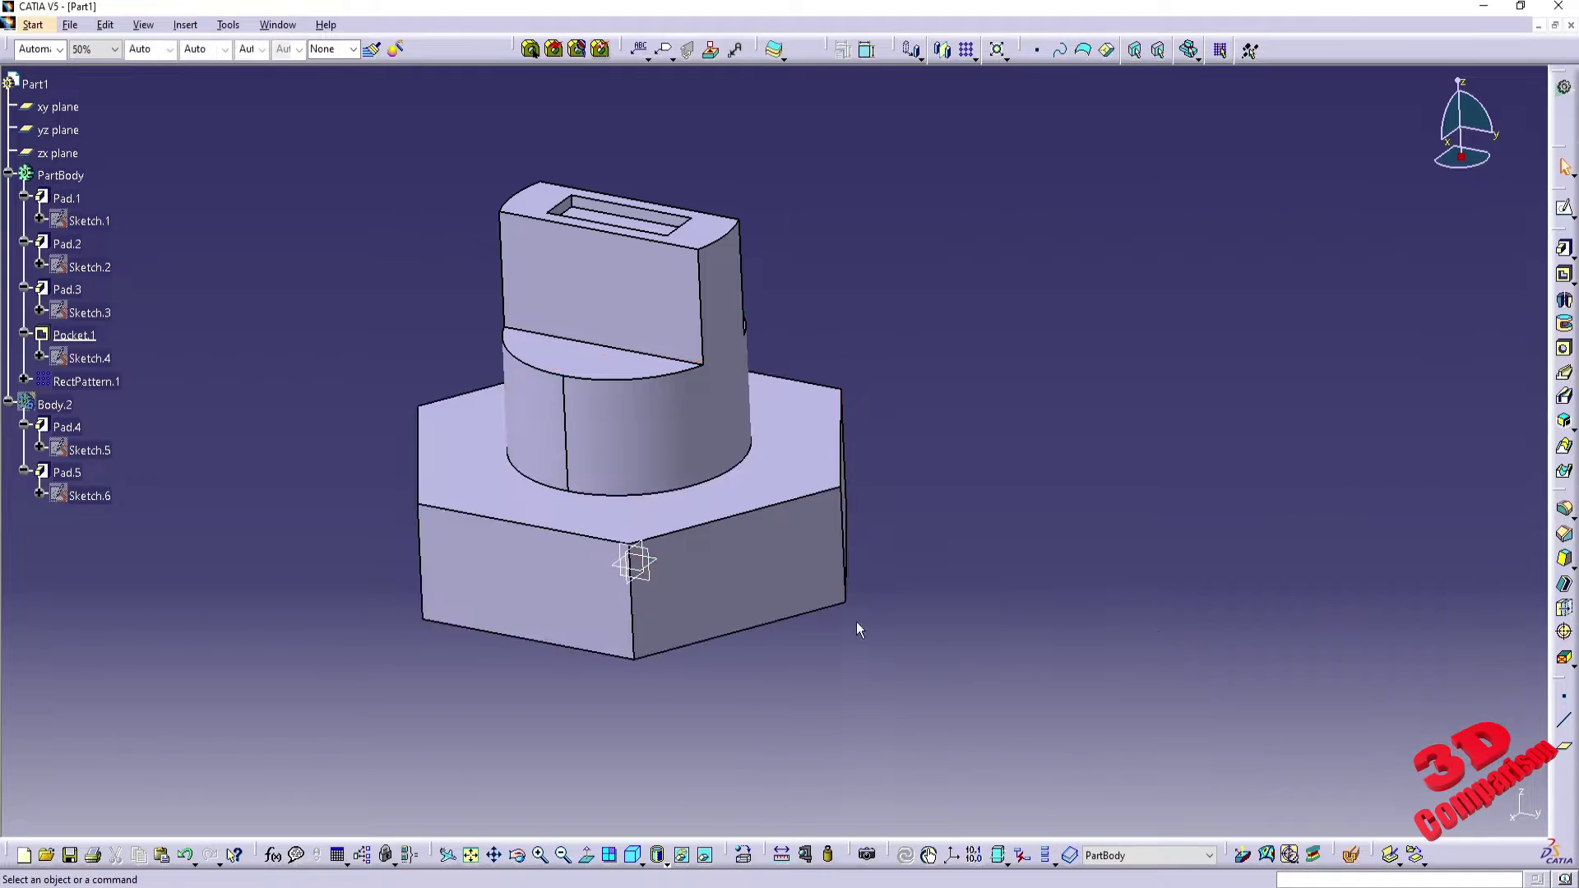
{"action": "left_click", "coordinate": [810, 569]}
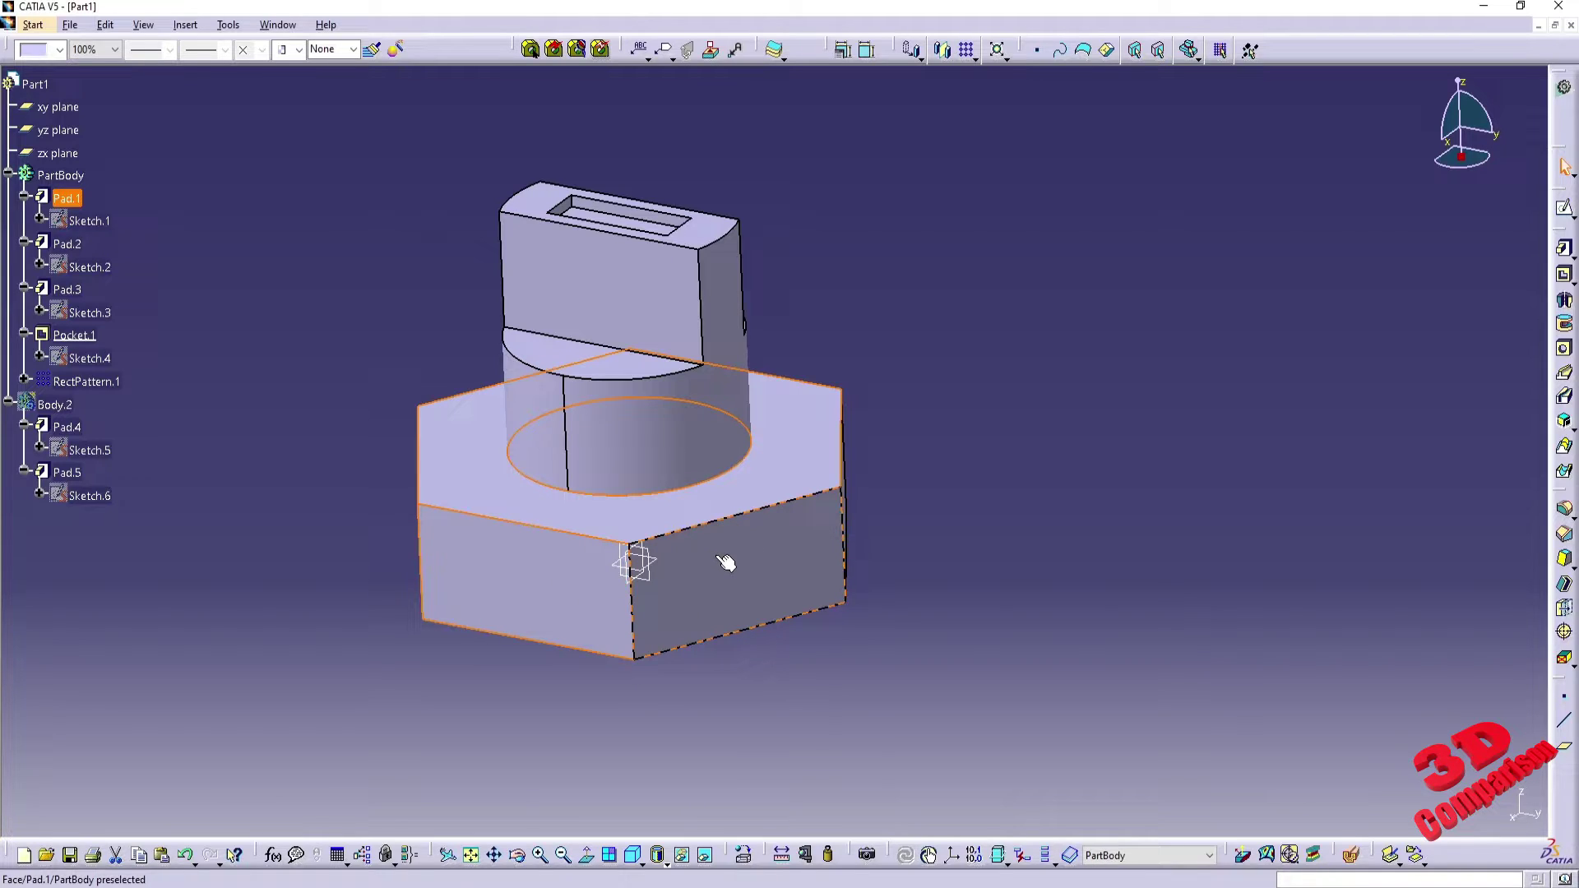
{"action": "mouse_move", "coordinate": [758, 569]}
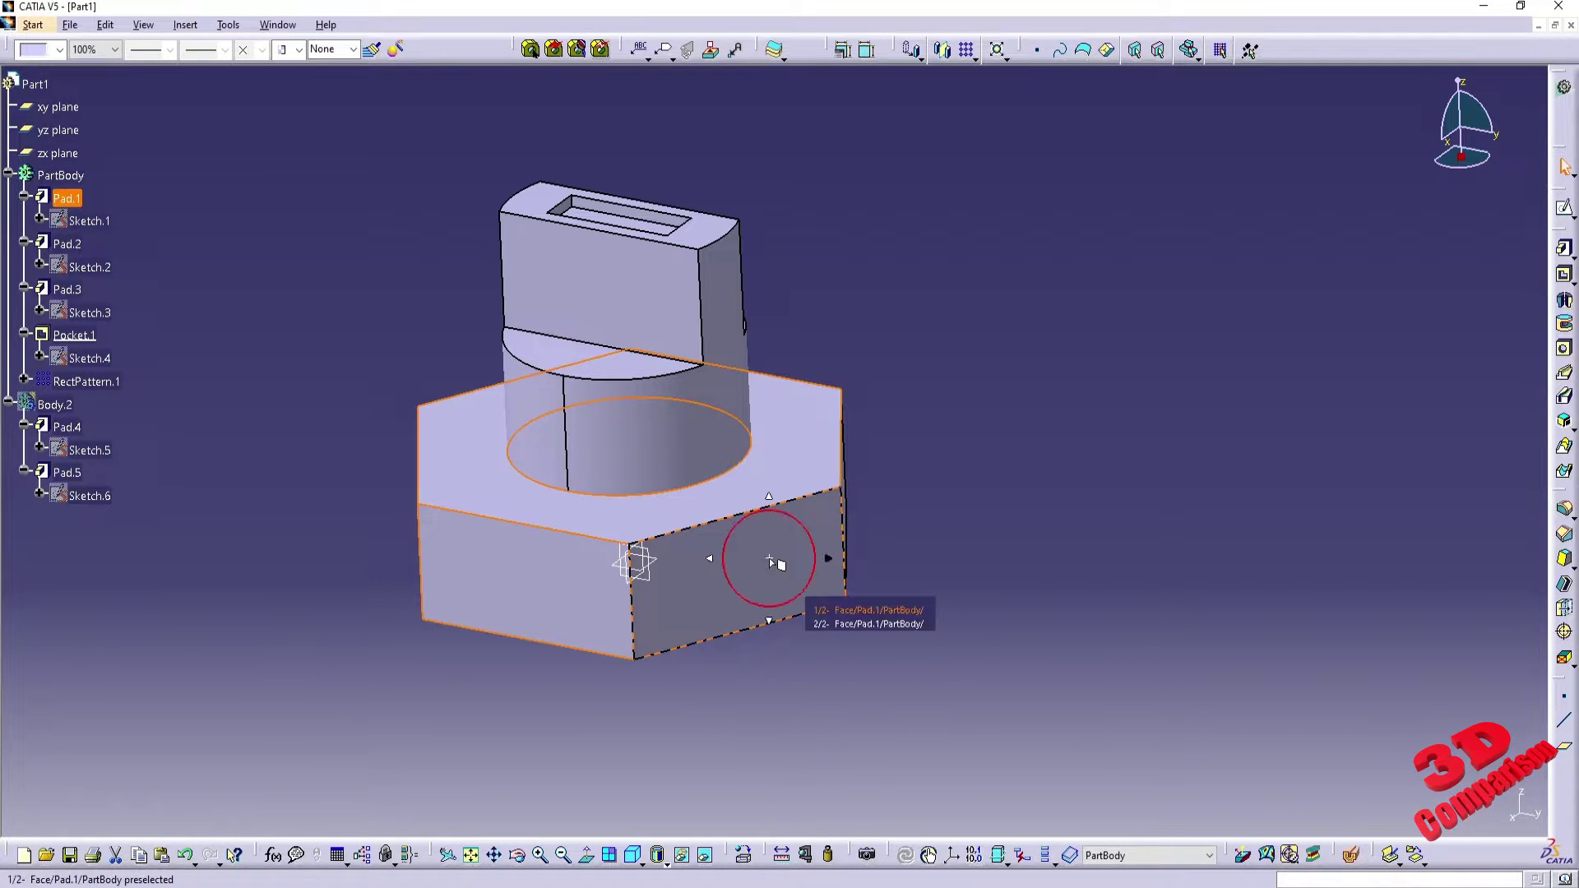
- Set the preselection navigator delay to 2 seconds, toggling the option off and on
{"action": "left_click", "coordinate": [227, 24]}
{"action": "left_click", "coordinate": [275, 372]}
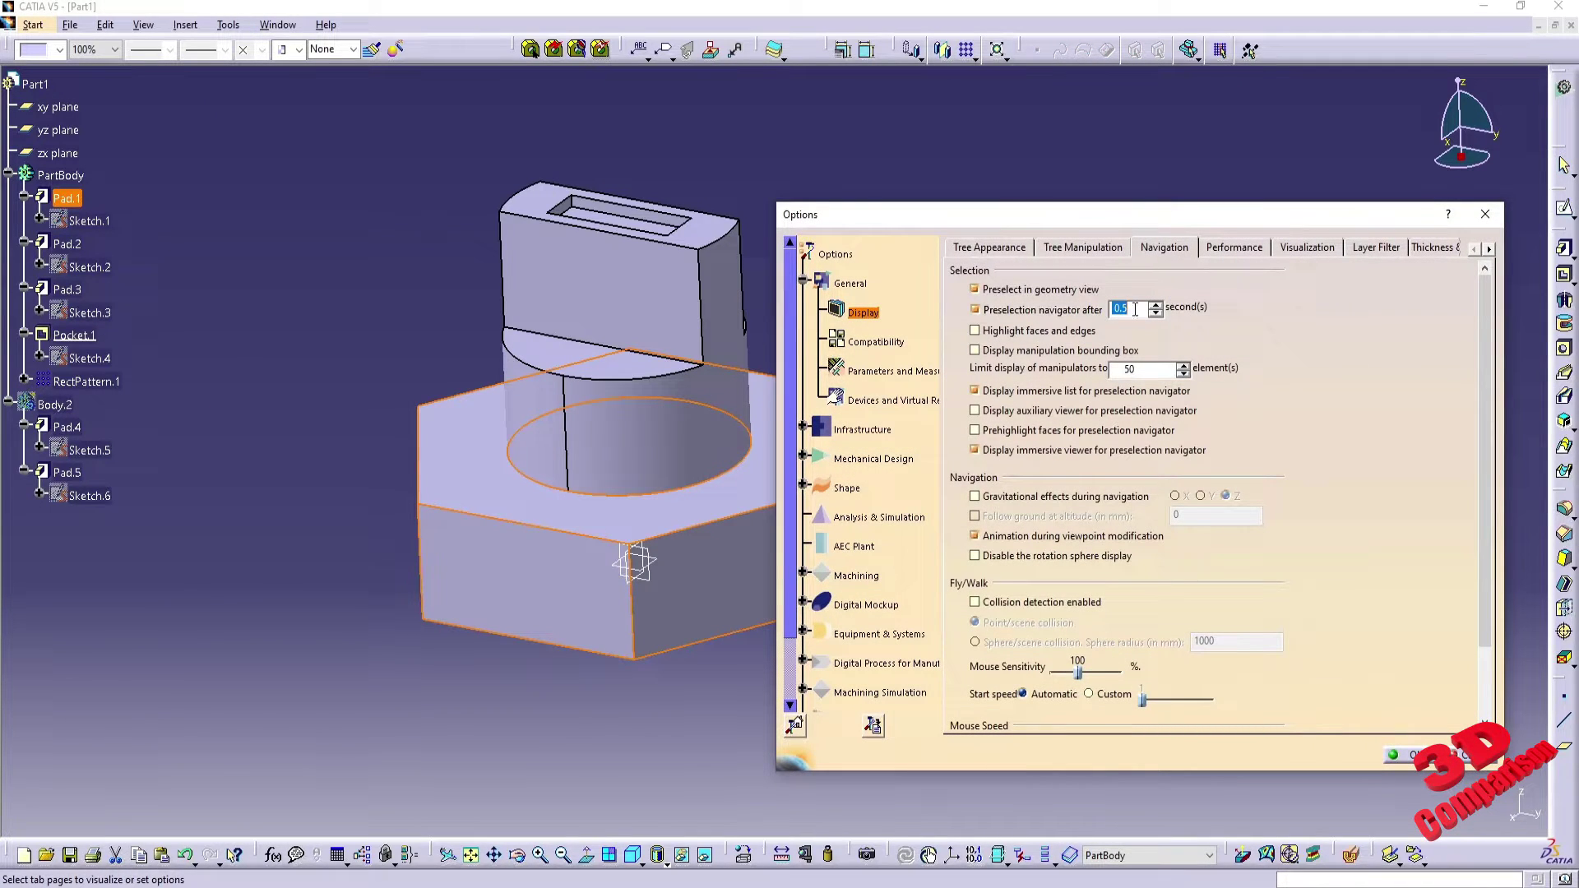
{"action": "type", "text": "2"}
{"action": "left_click", "coordinate": [1043, 310]}
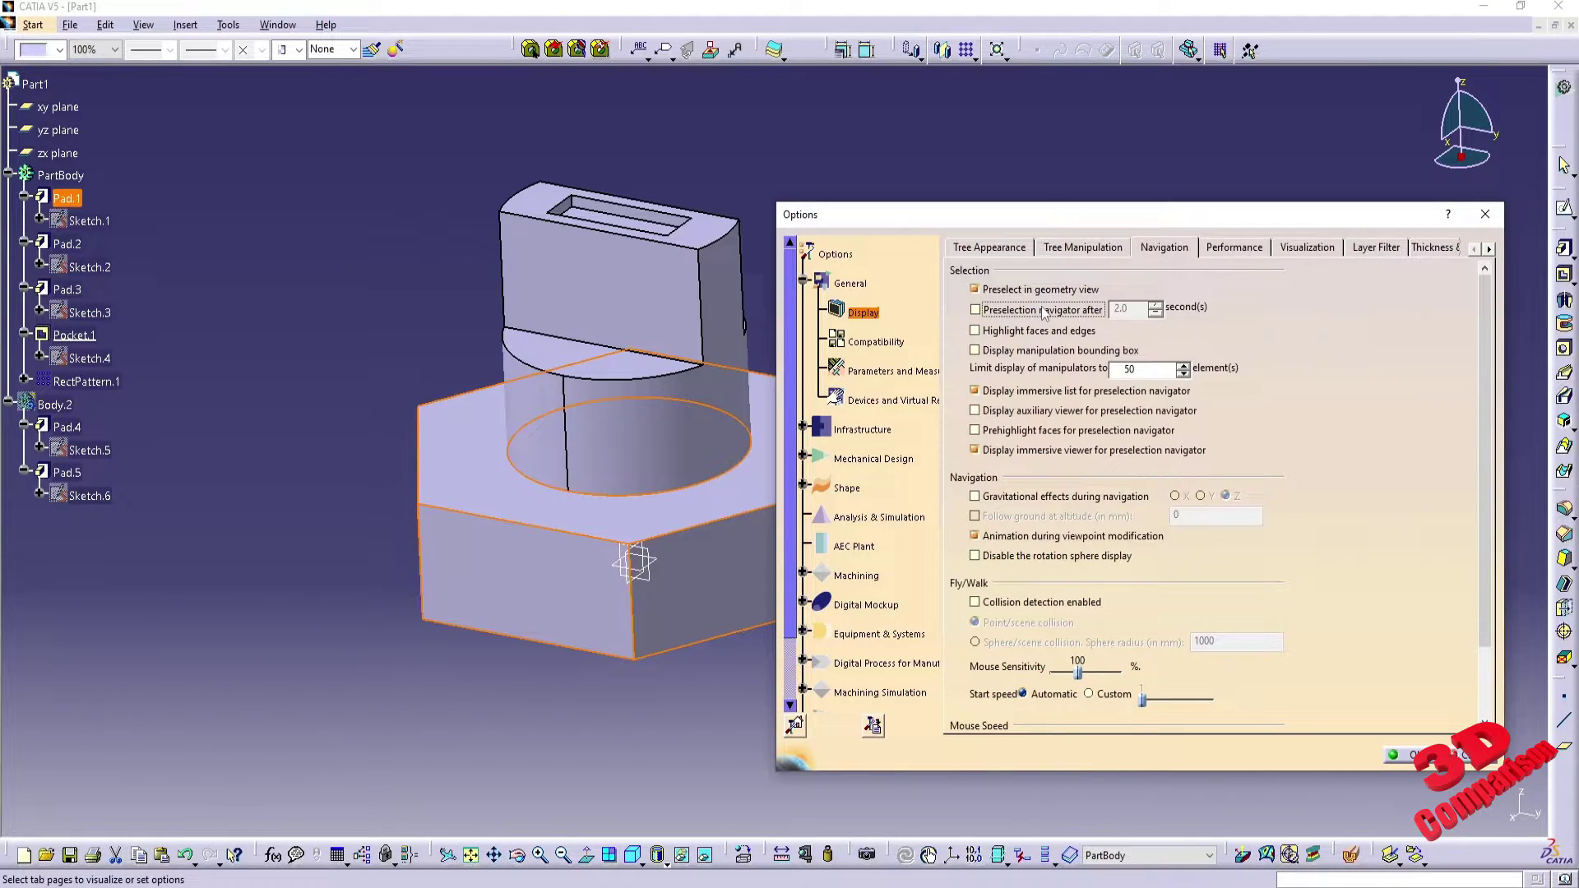
{"action": "left_click", "coordinate": [975, 310]}
{"action": "left_click", "coordinate": [1410, 754]}
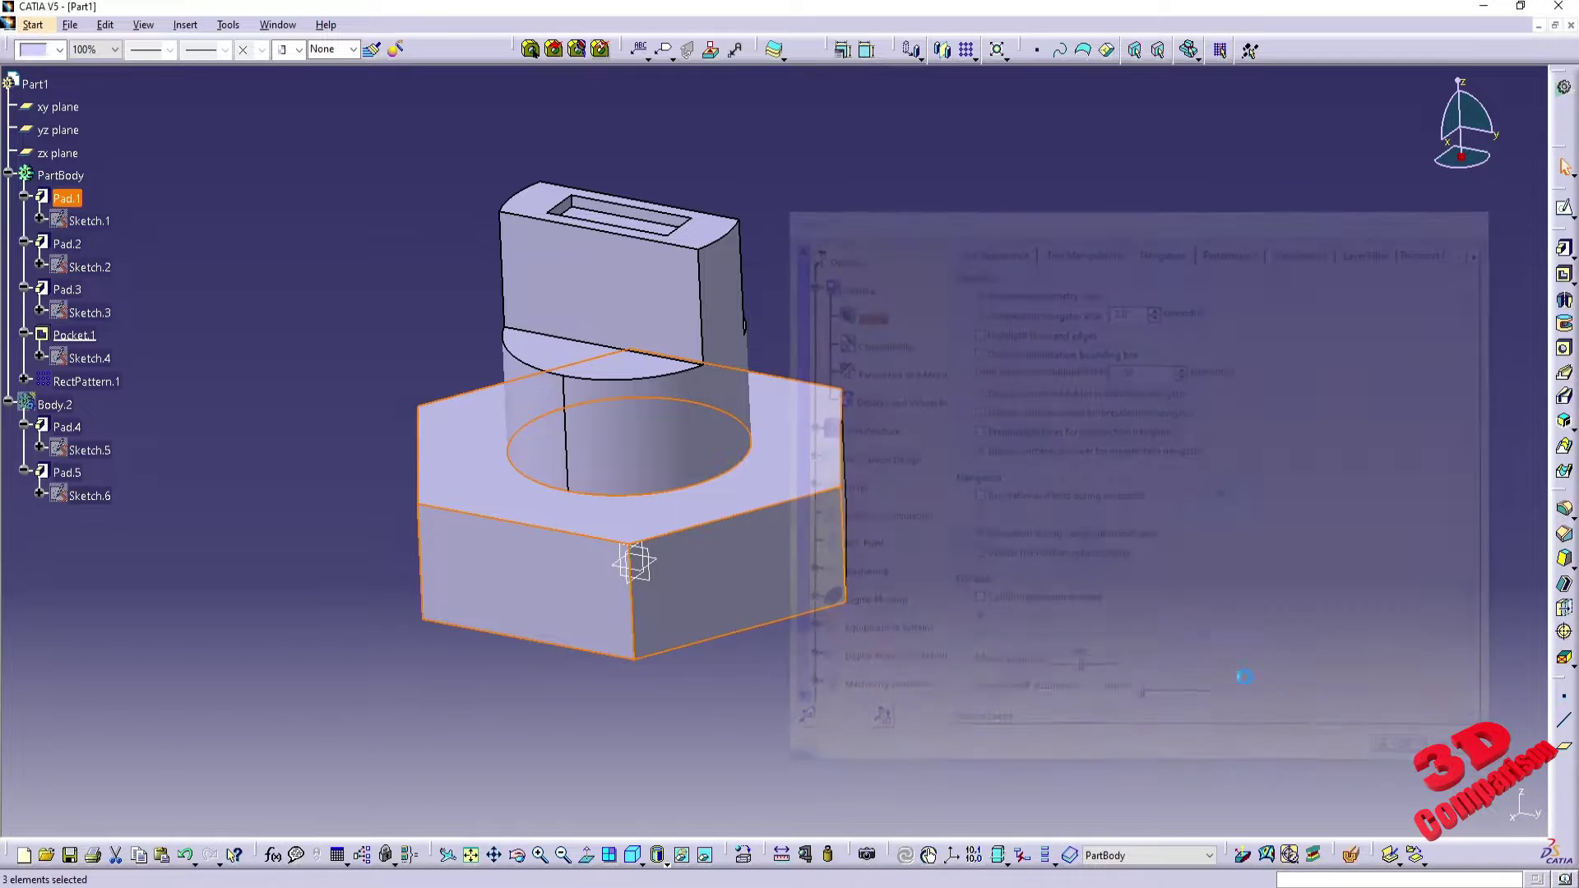
{"action": "left_click", "coordinate": [69, 337]}
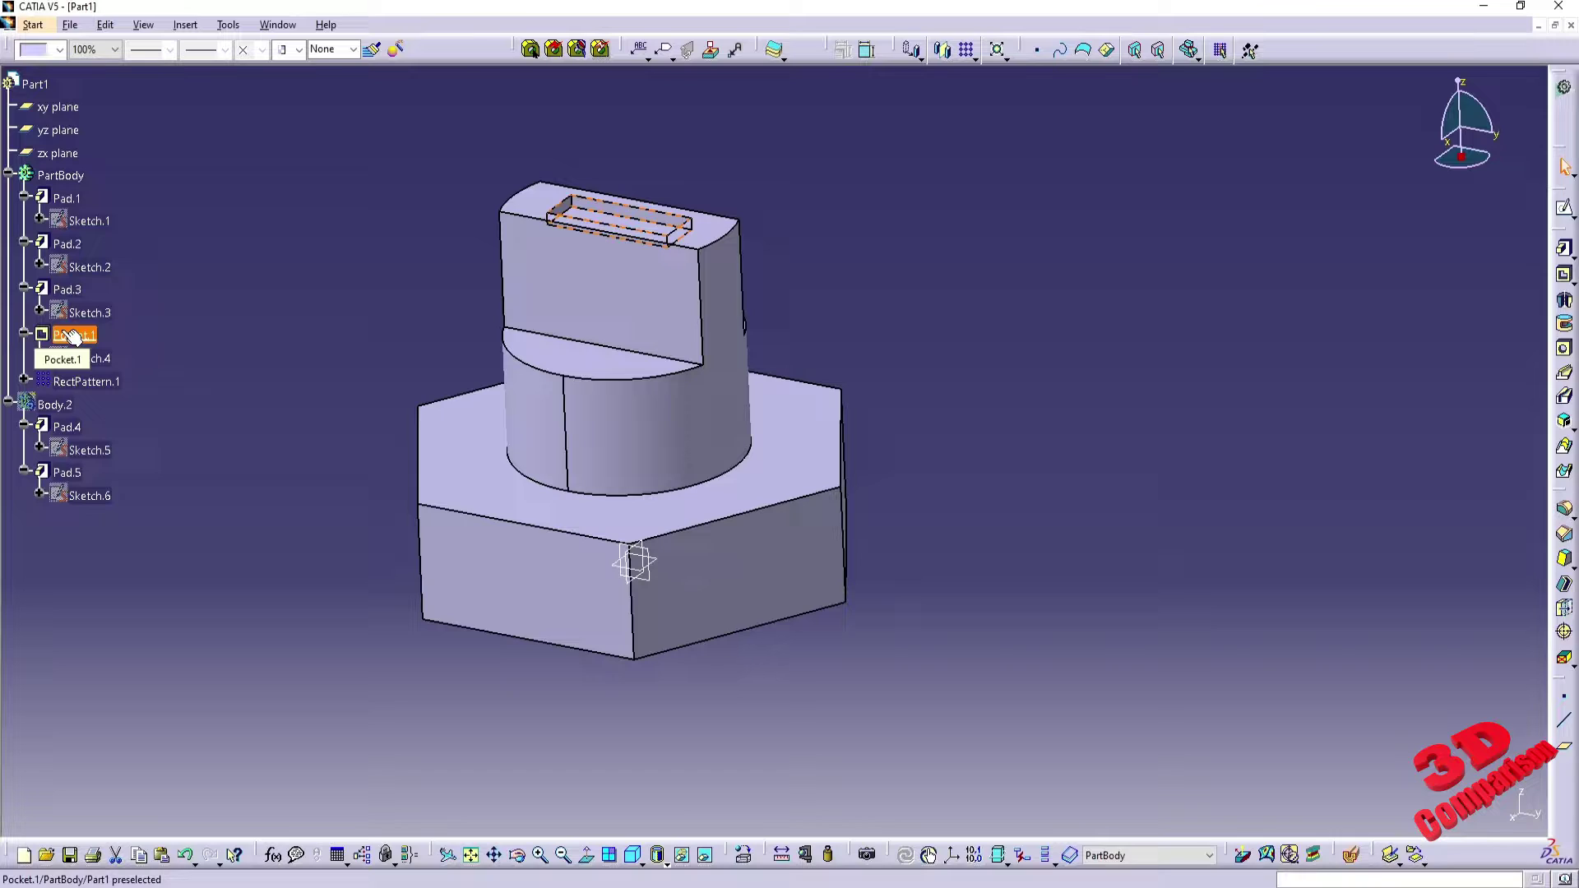
{"action": "mouse_move", "coordinate": [65, 333]}
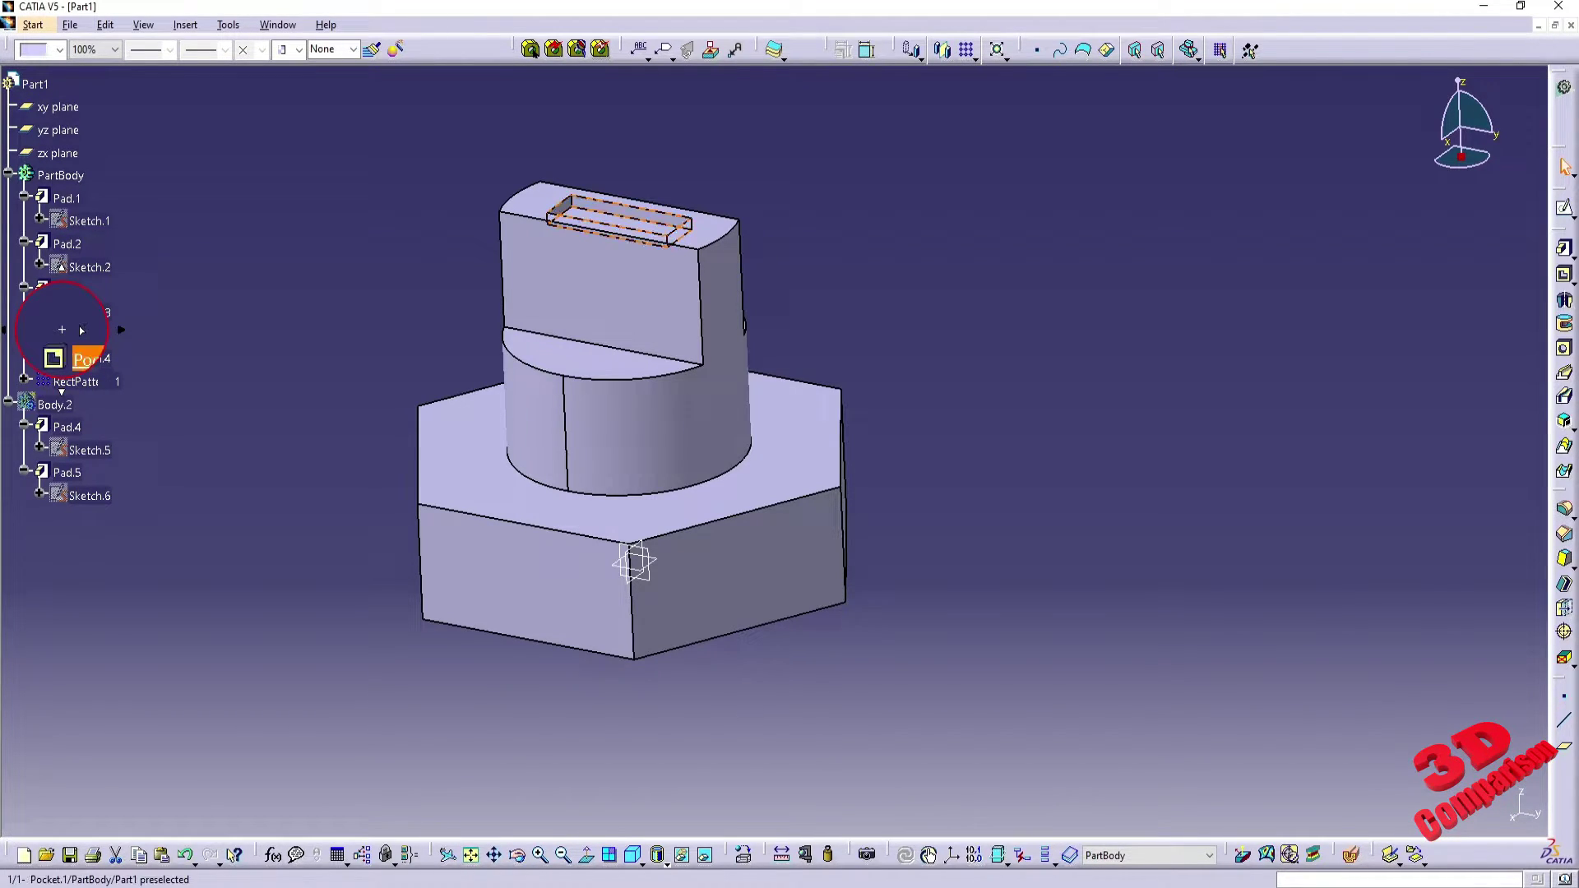
{"action": "left_click", "coordinate": [81, 330]}
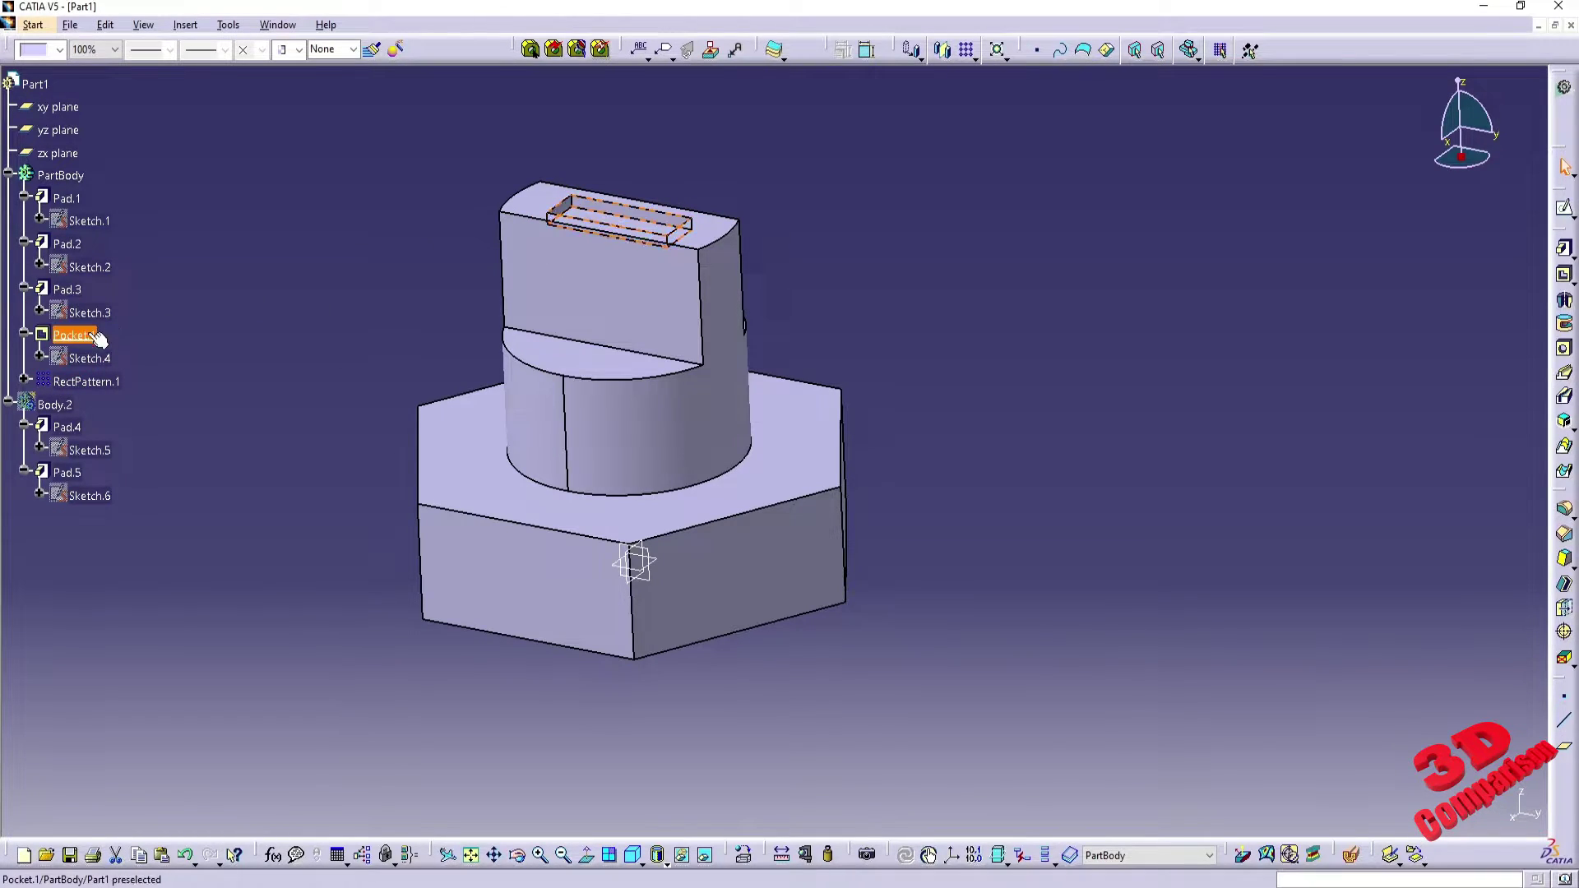
{"action": "left_click", "coordinate": [86, 335]}
{"action": "left_click", "coordinate": [86, 334]}
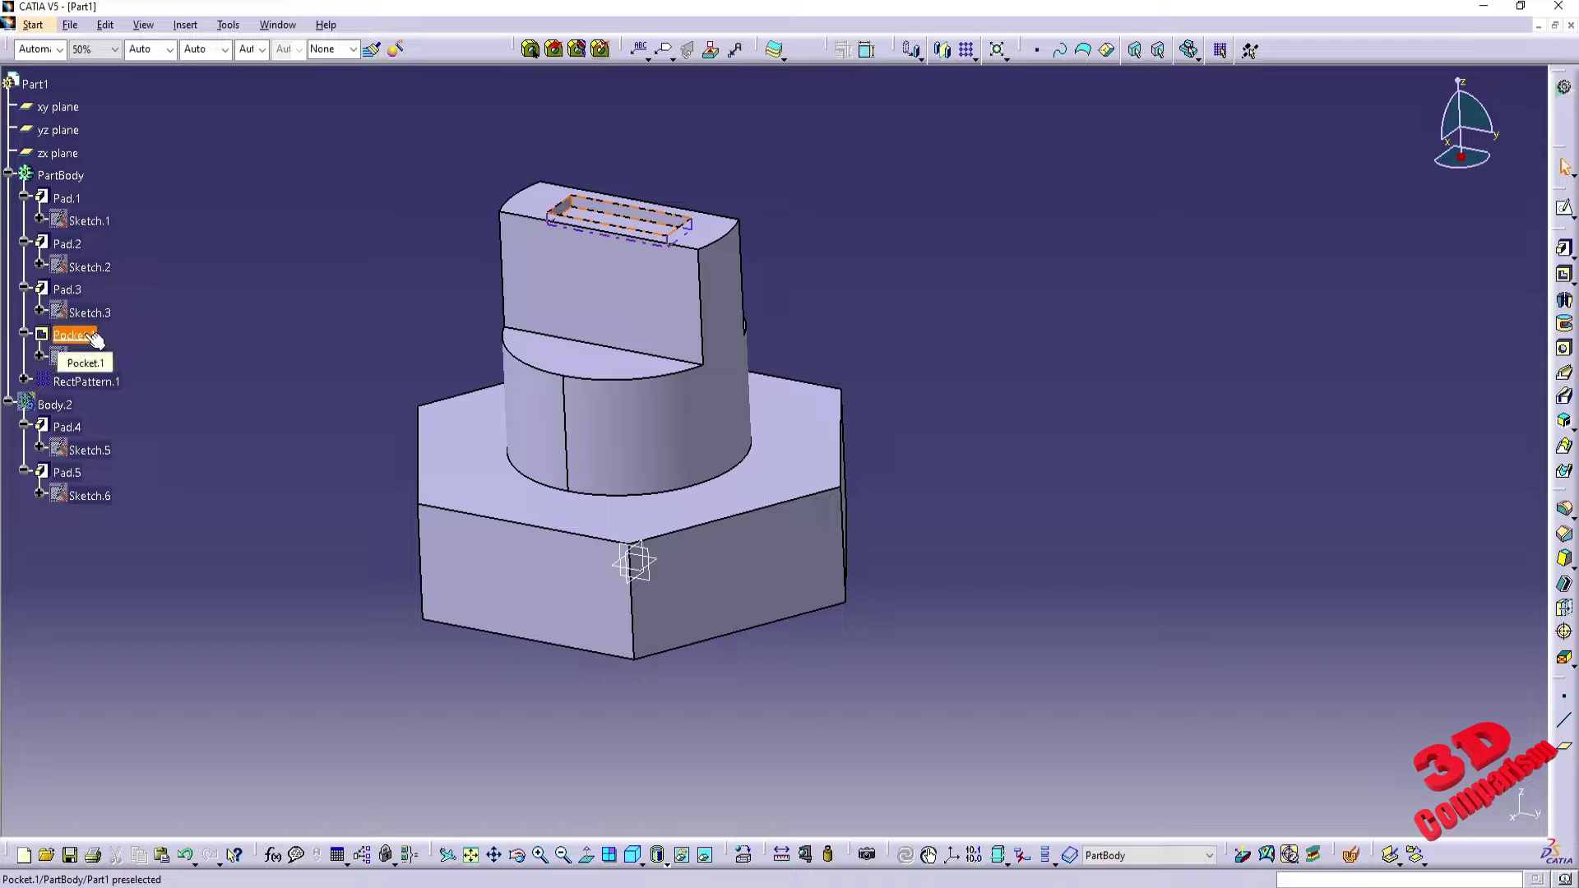
{"action": "left_click", "coordinate": [276, 343]}
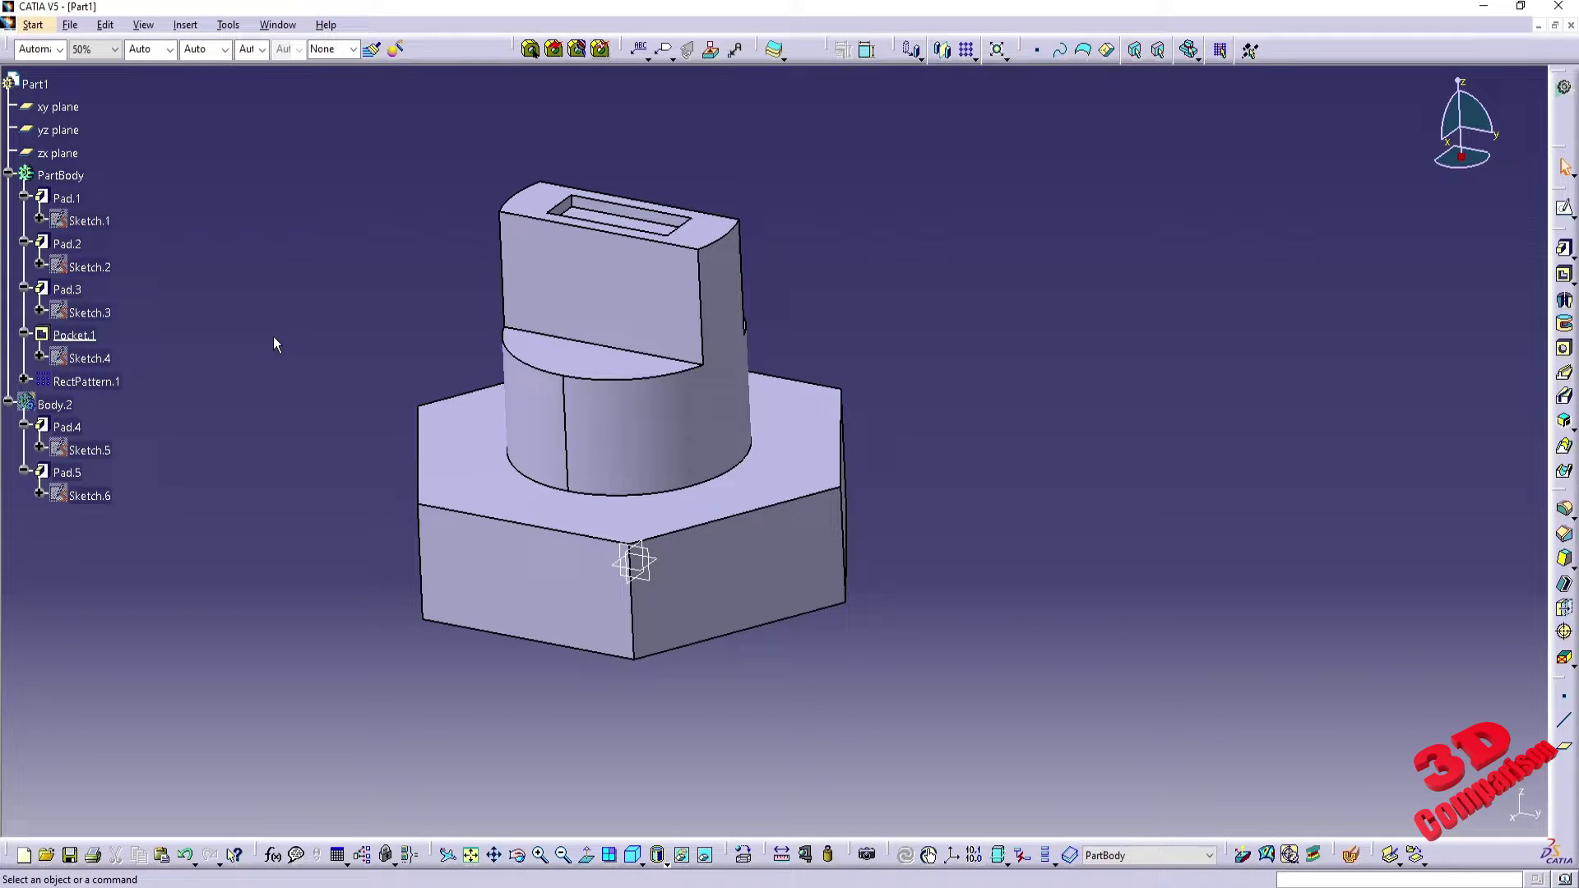
- Confirm the Options dialog, then select Pocket.1 and Pad.3 in the specification tree
{"action": "left_click", "coordinate": [228, 25]}
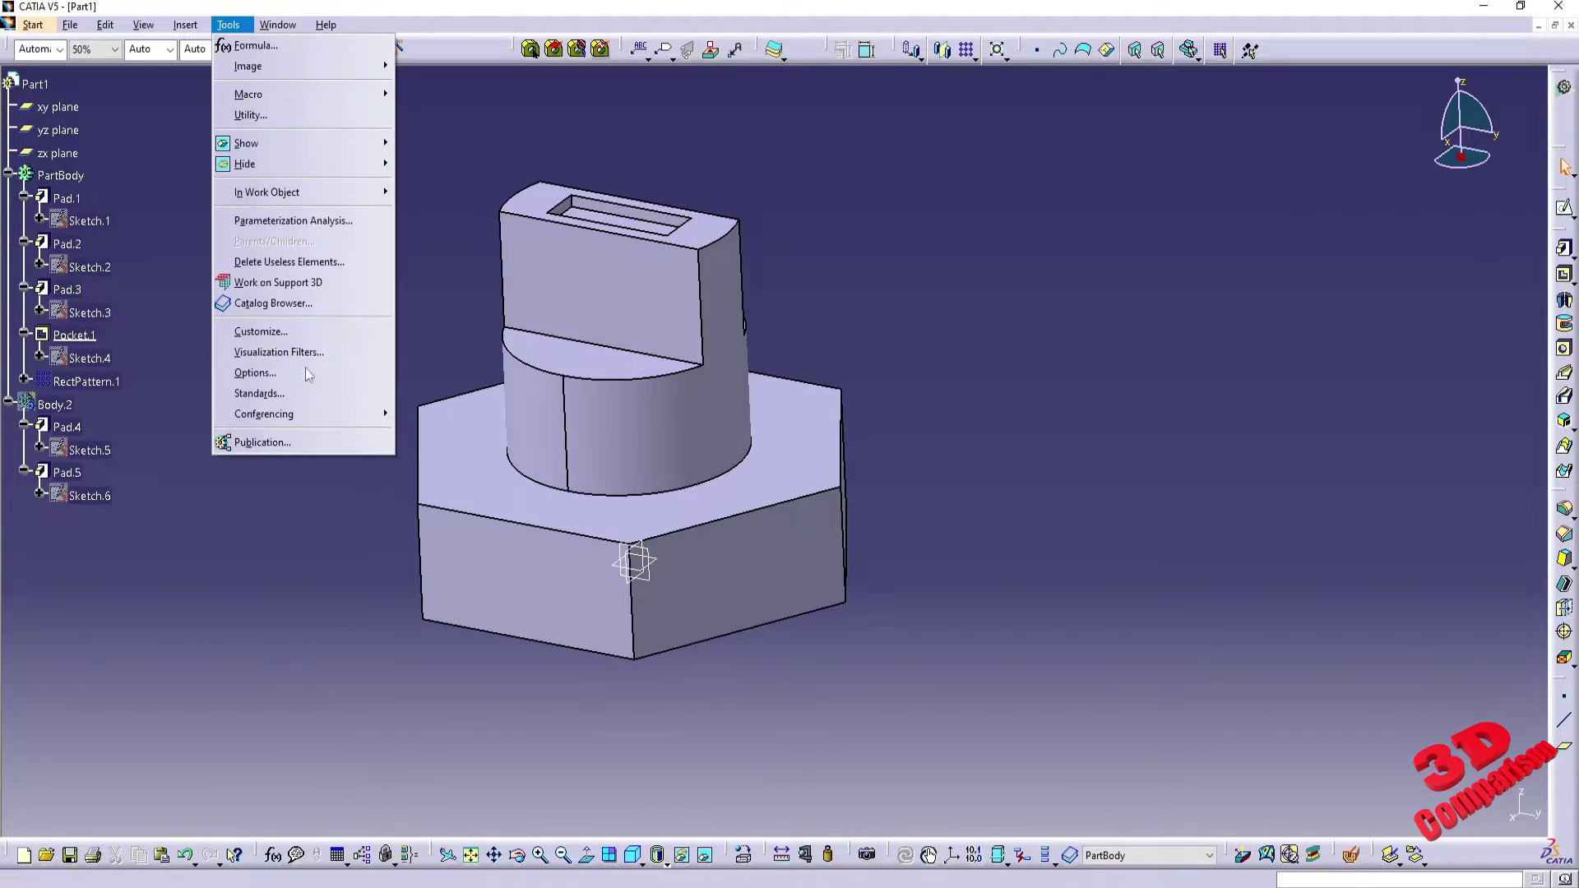
{"action": "left_click", "coordinate": [281, 380]}
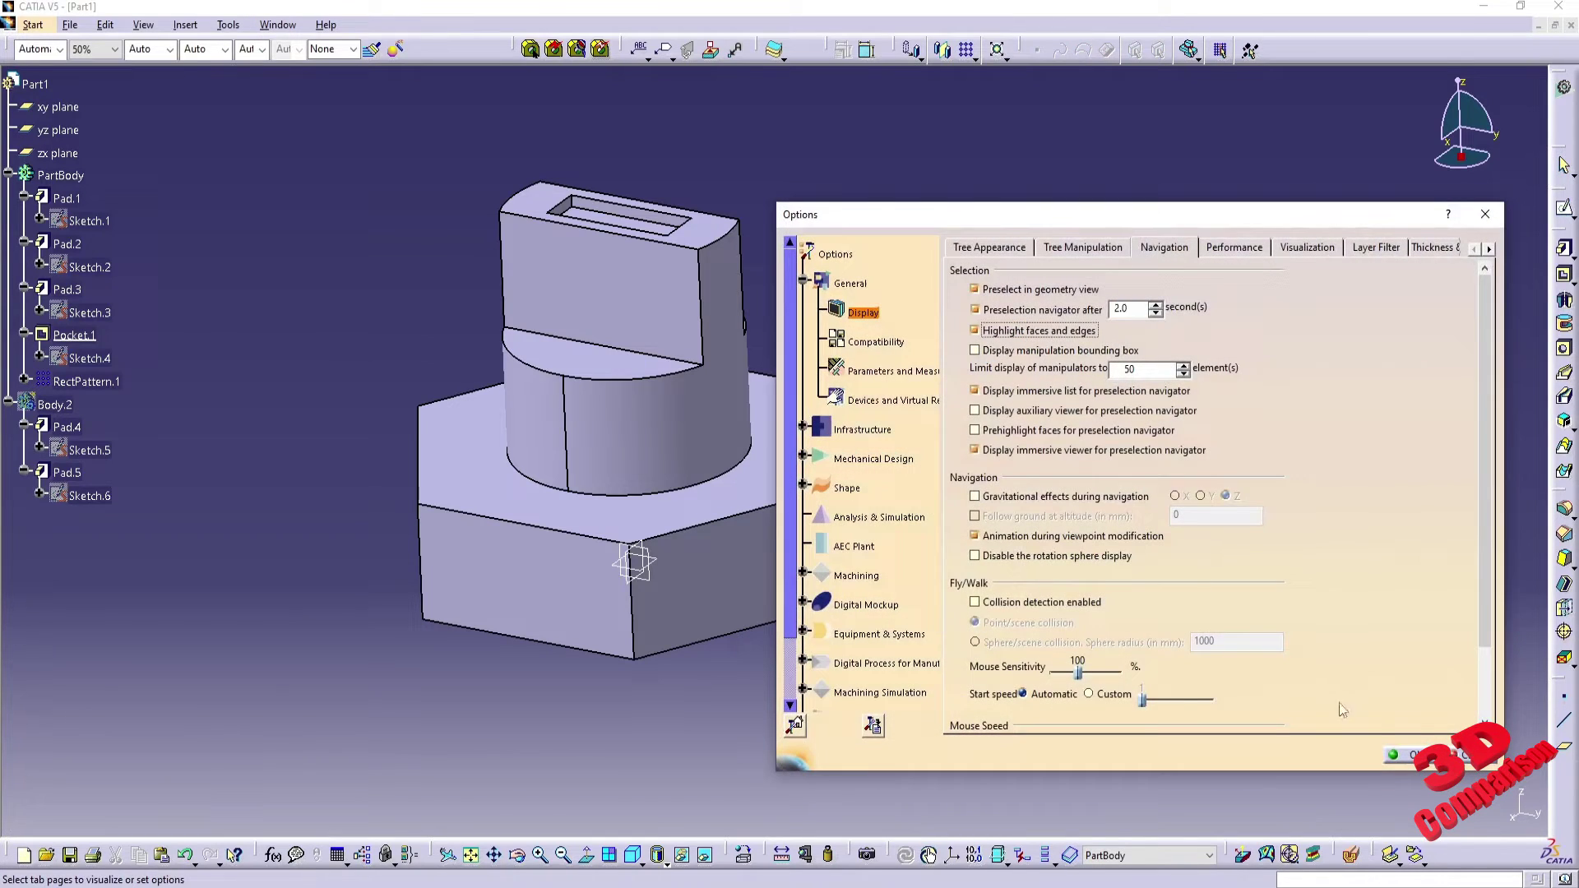
{"action": "left_click", "coordinate": [1402, 754]}
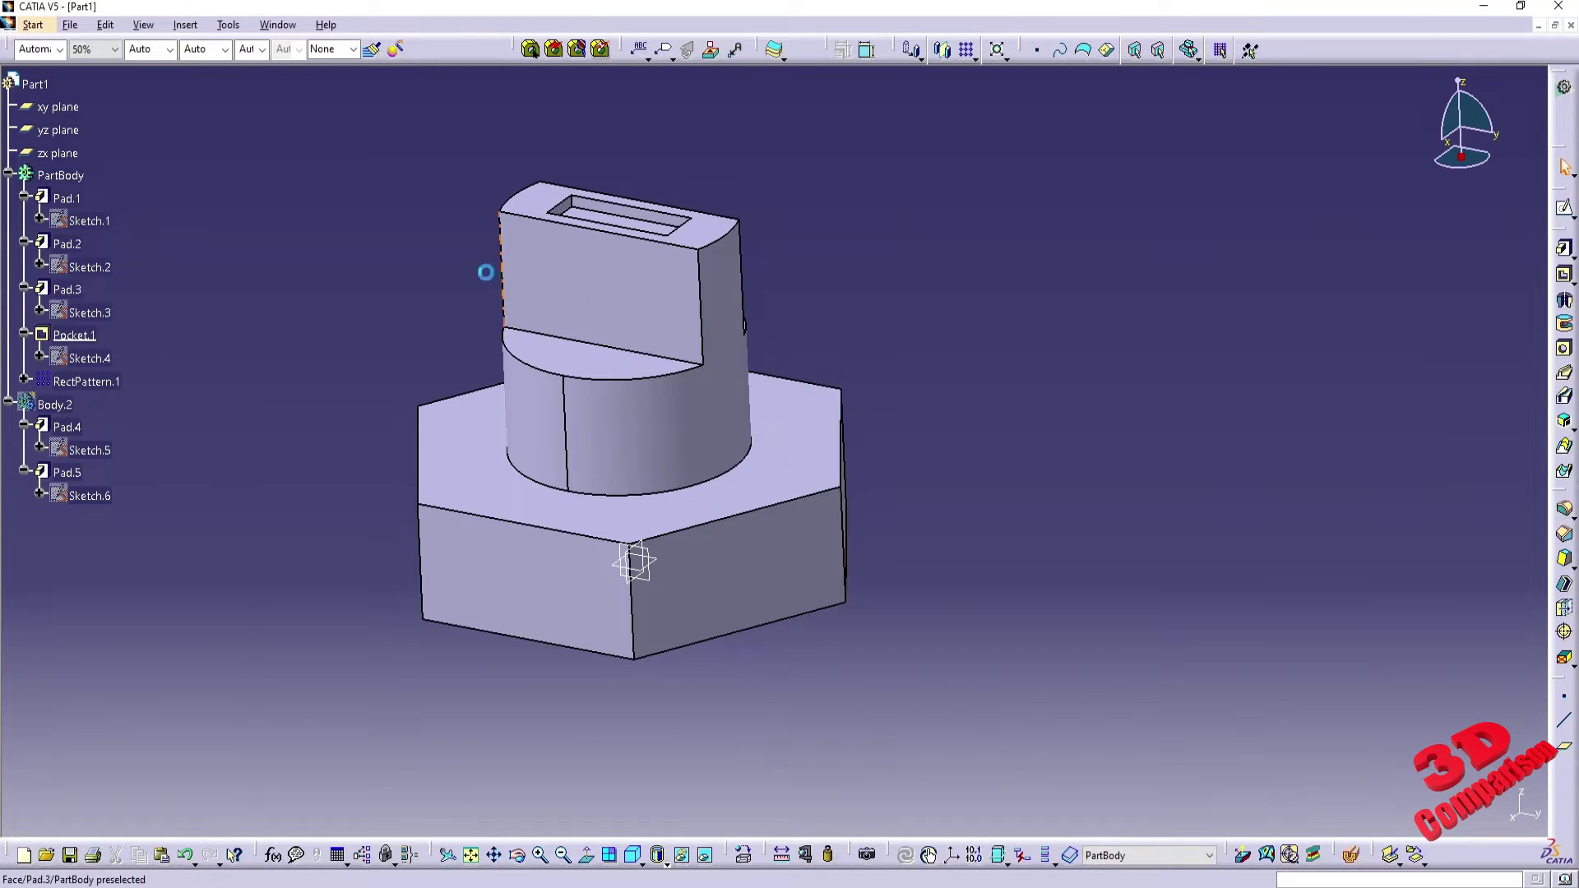
{"action": "double_click", "coordinate": [89, 336]}
{"action": "left_click_drag", "start_coordinate": [85, 336], "coordinate": [88, 338]}
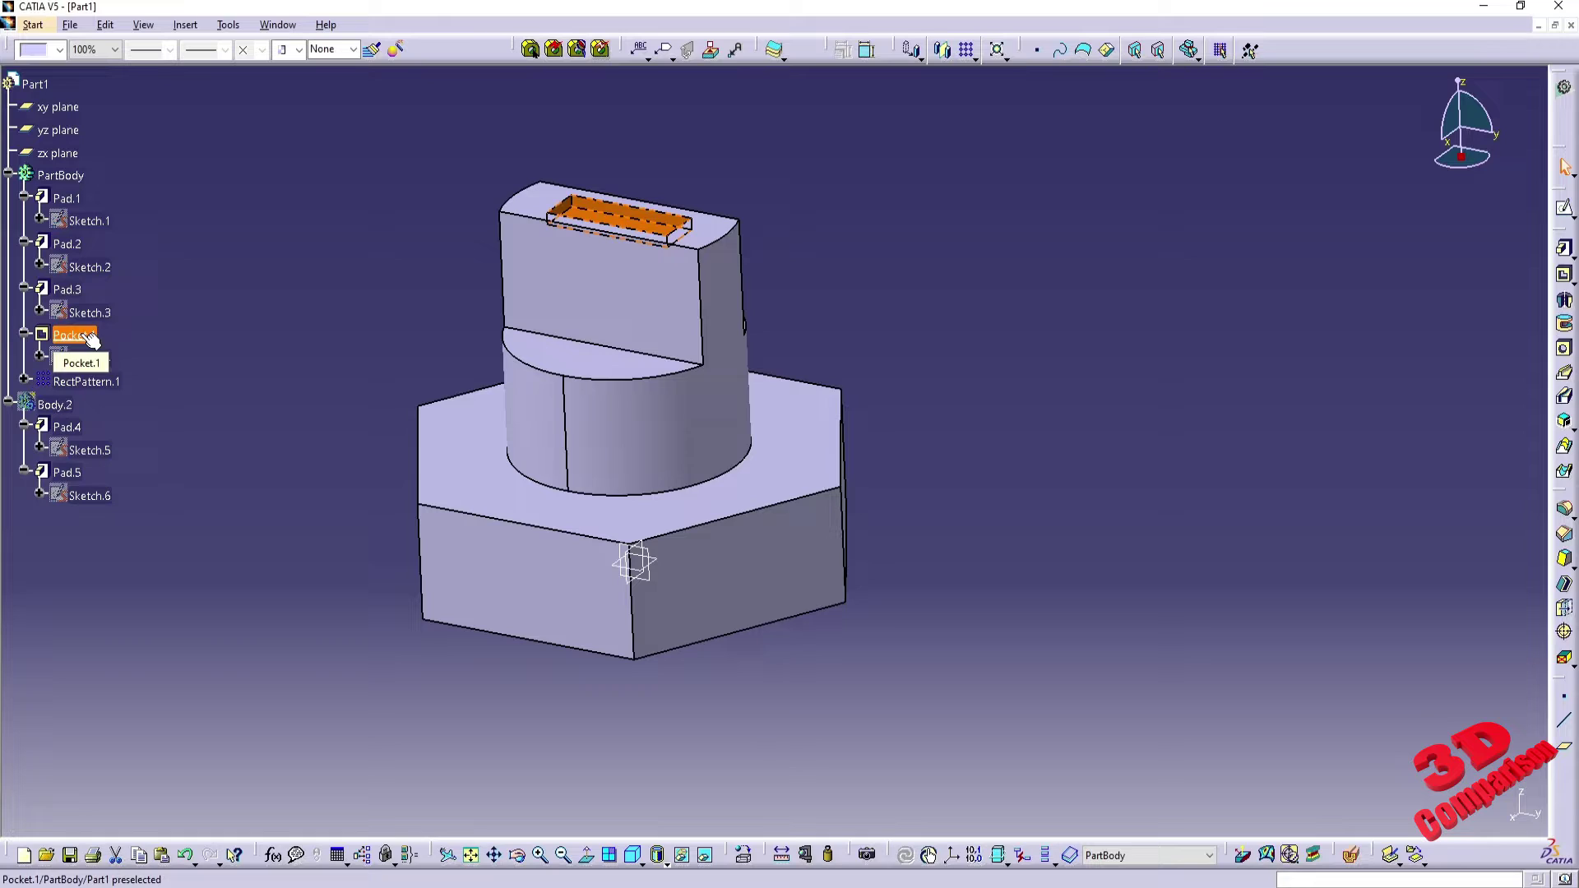
{"action": "left_click", "coordinate": [70, 291]}
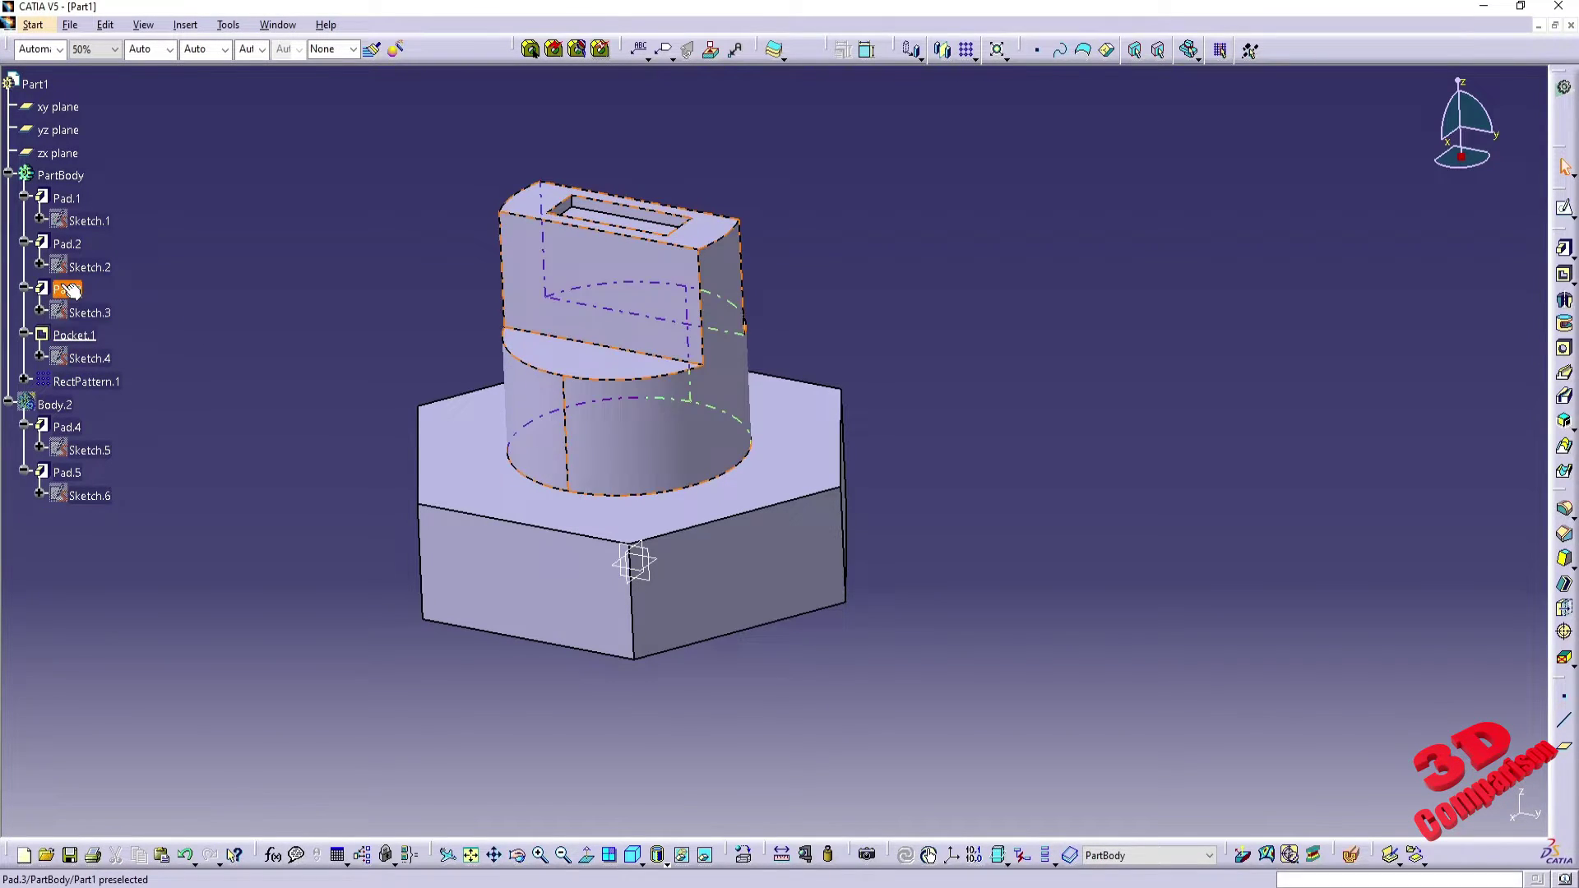
{"action": "left_click", "coordinate": [70, 291]}
- Orbit to a top view, add and remove Pad.2 from the tree selection, then clear it
{"action": "middle_click_drag", "start_coordinate": [650, 461], "coordinate": [691, 388]}
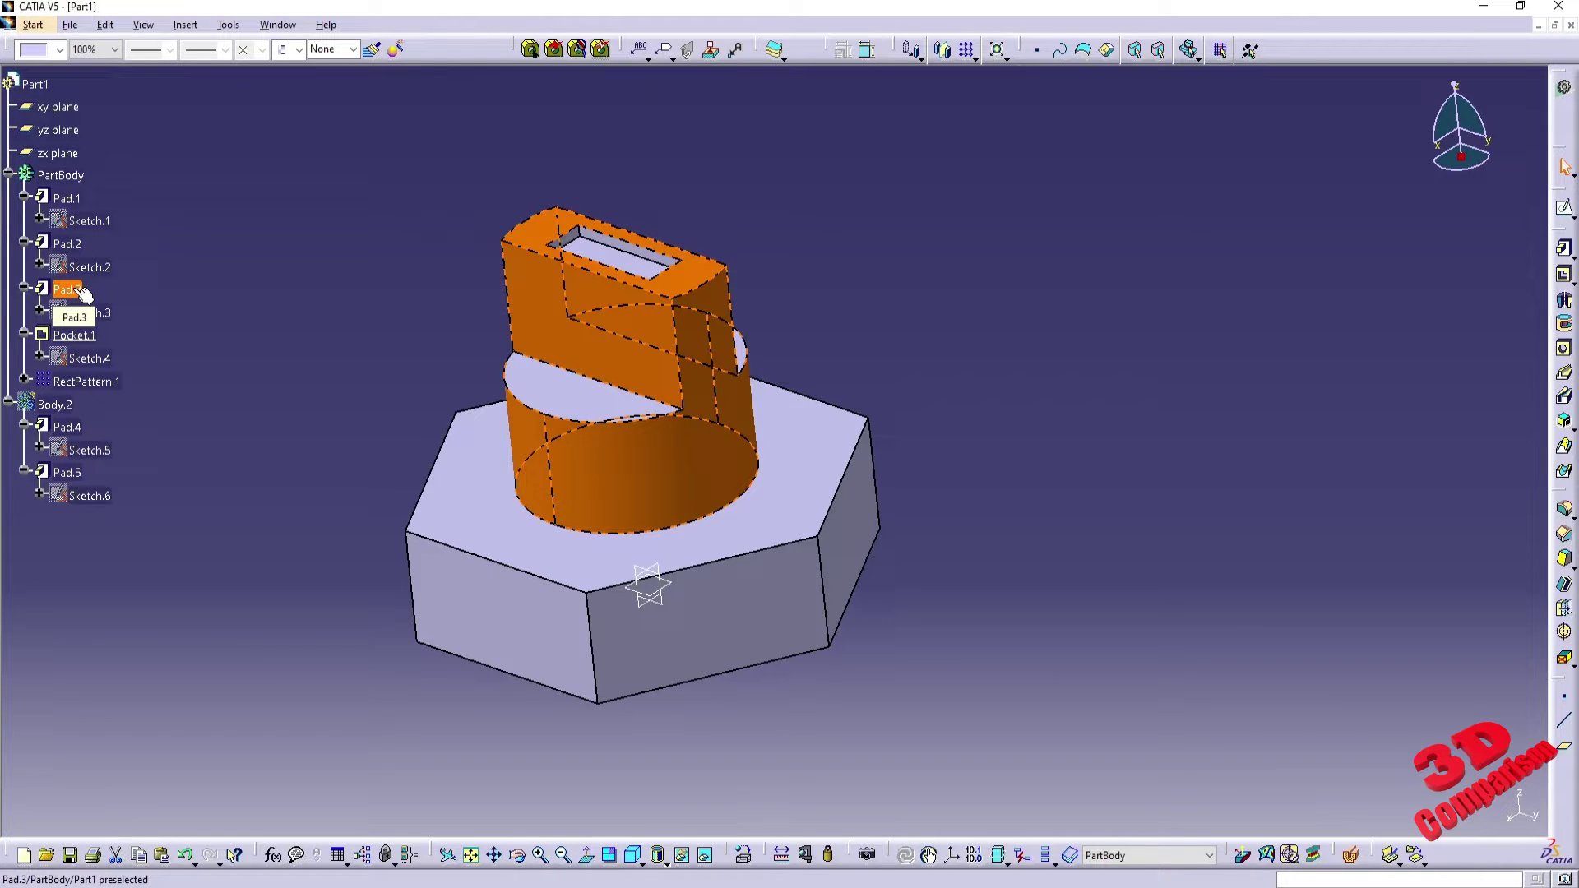
{"action": "left_click", "coordinate": [67, 244], "text": "ctrl"}
{"action": "left_click", "coordinate": [68, 289]}
{"action": "left_click", "coordinate": [324, 270]}
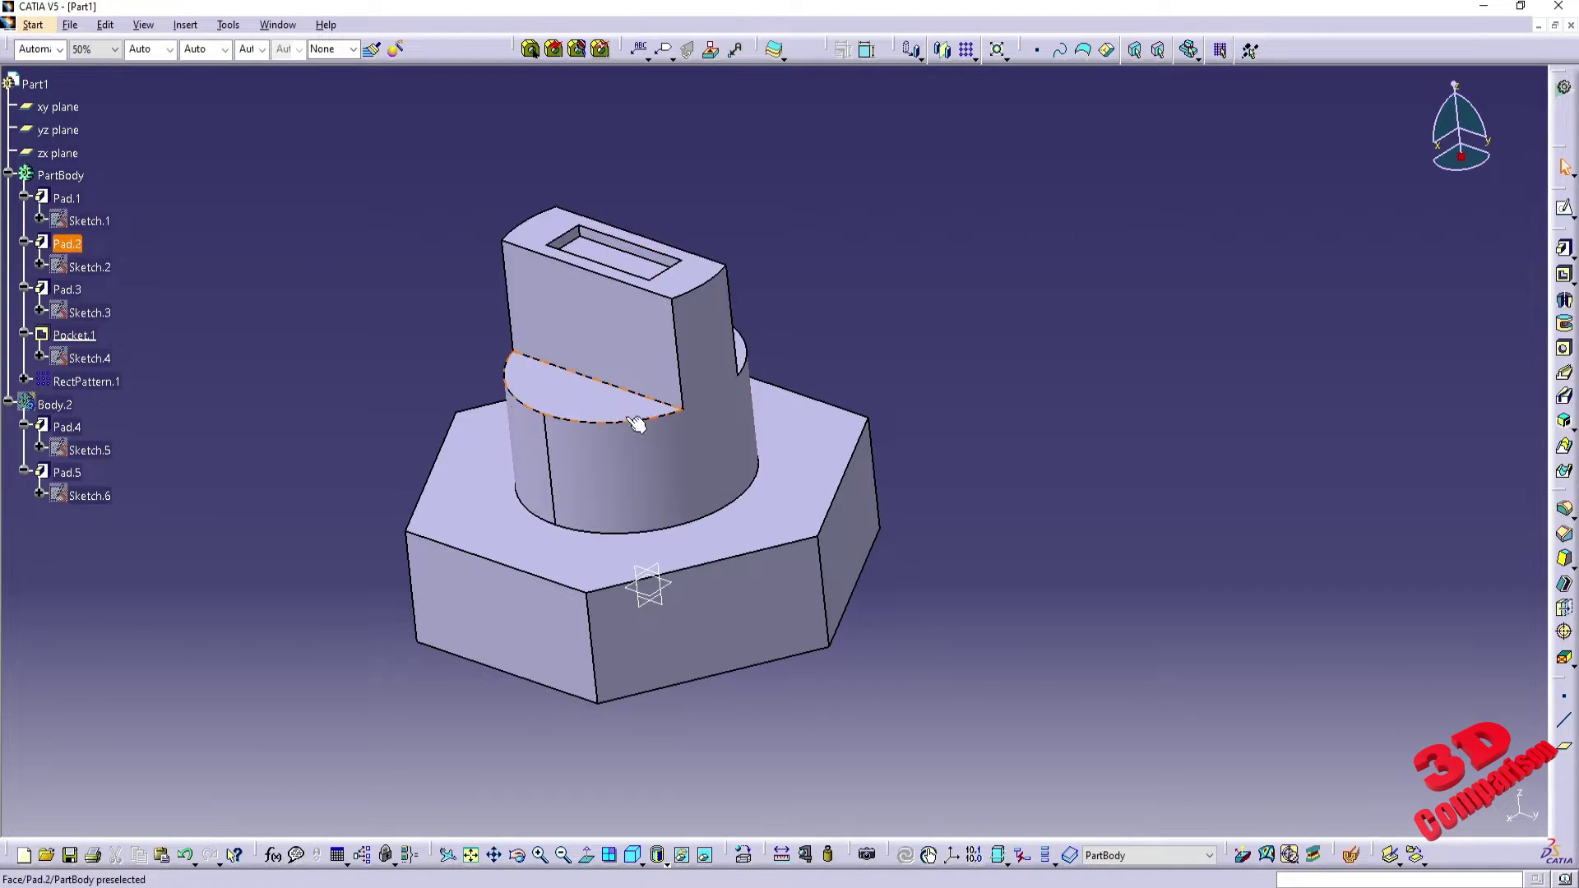
- From the Pad.2 cylinder face, raise preselection to PartBody and select it
{"action": "left_click", "coordinate": [660, 461]}
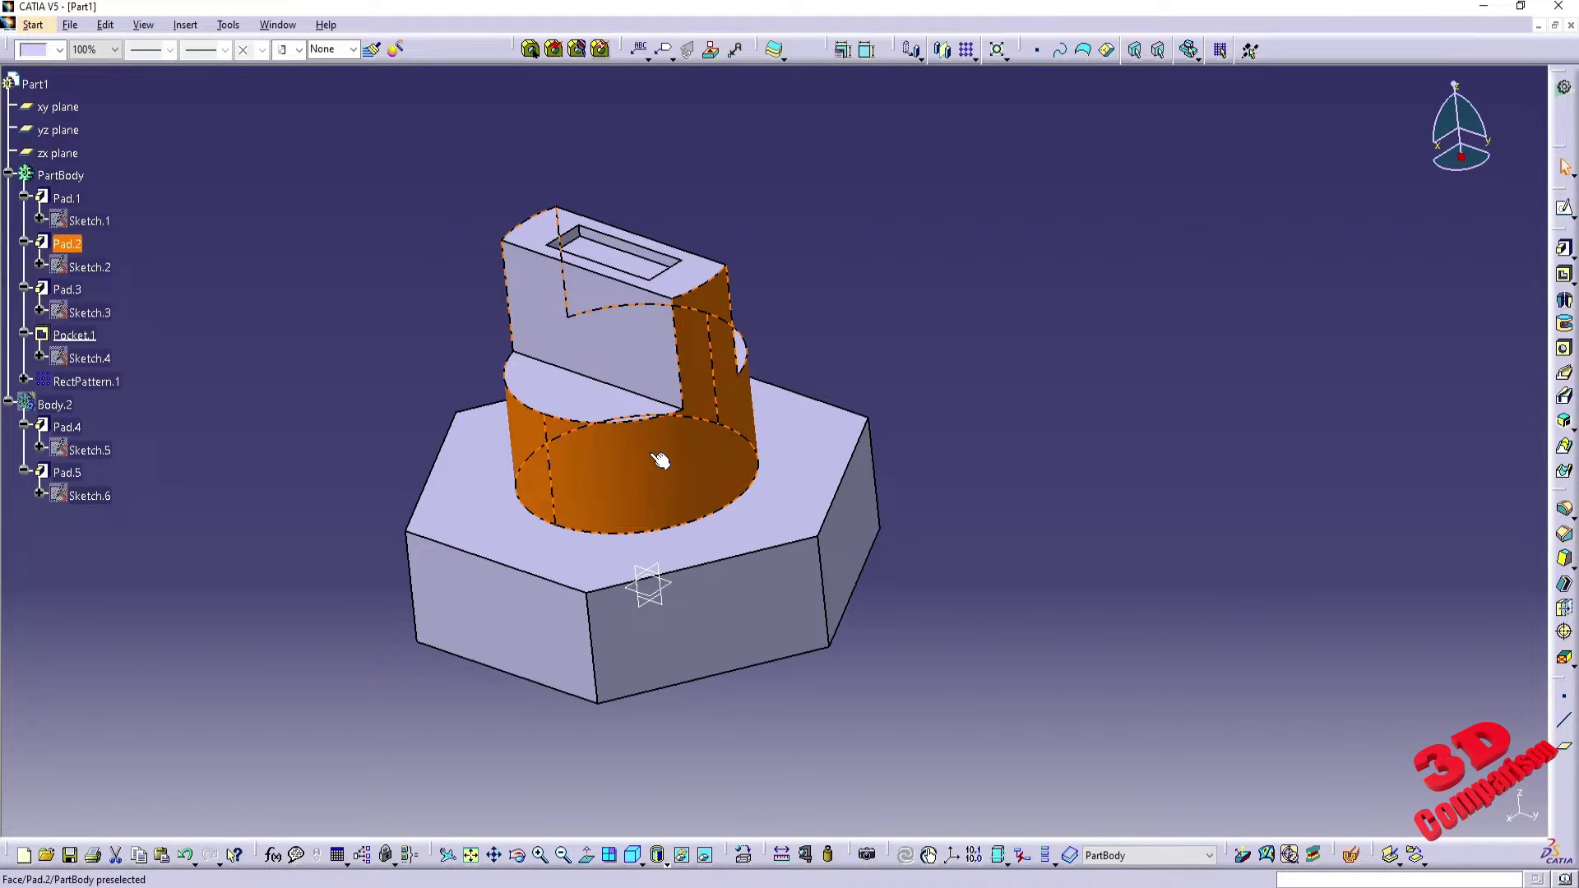
{"action": "mouse_move", "coordinate": [649, 454]}
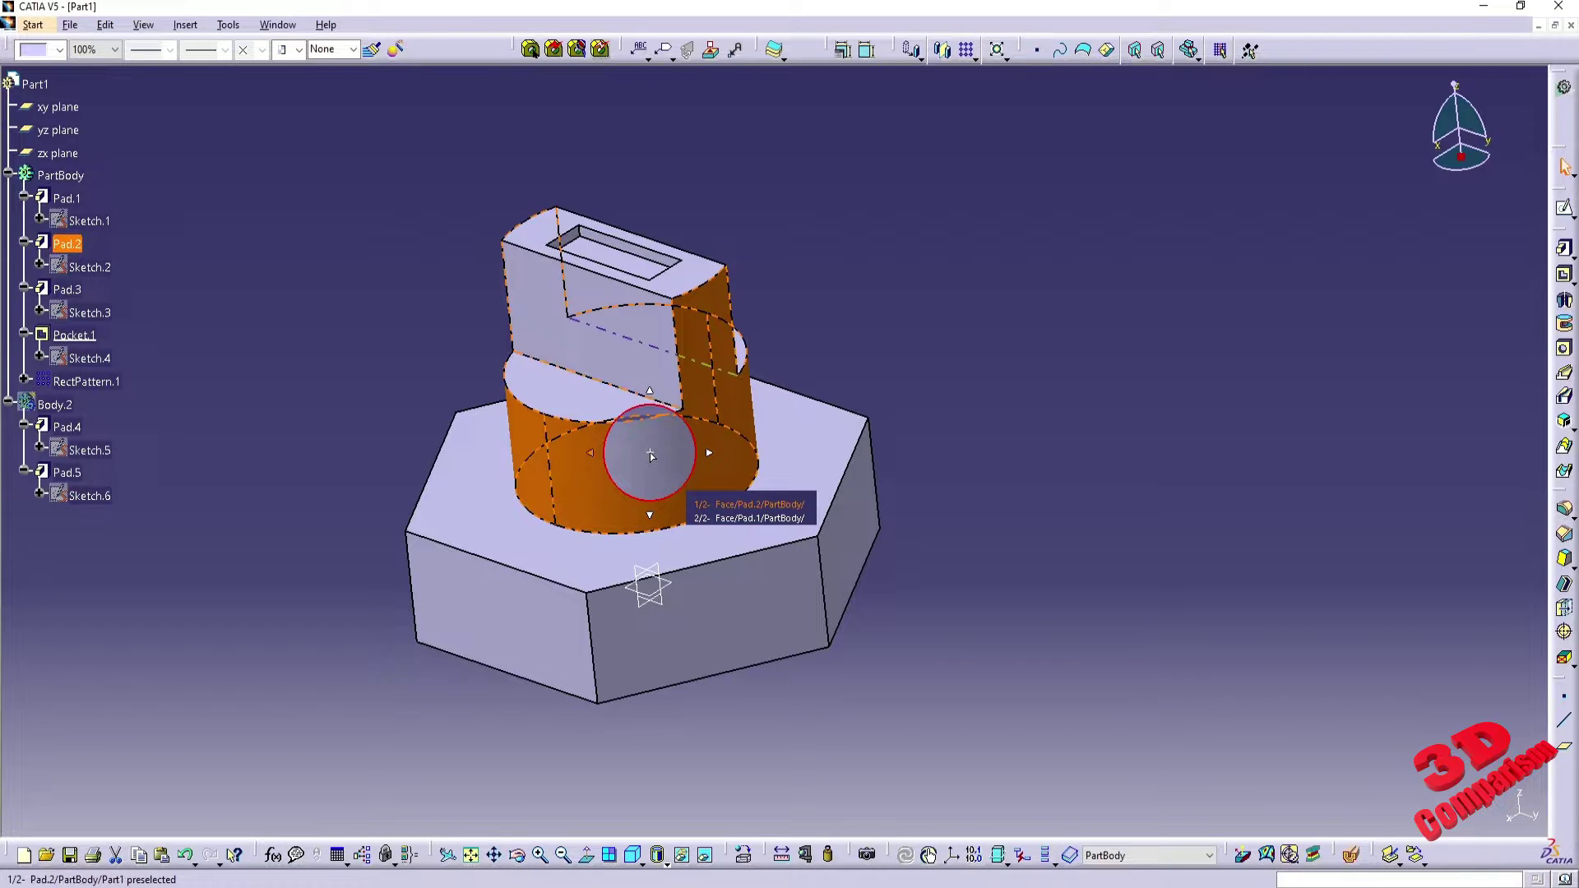
{"action": "key", "text": "Up"}
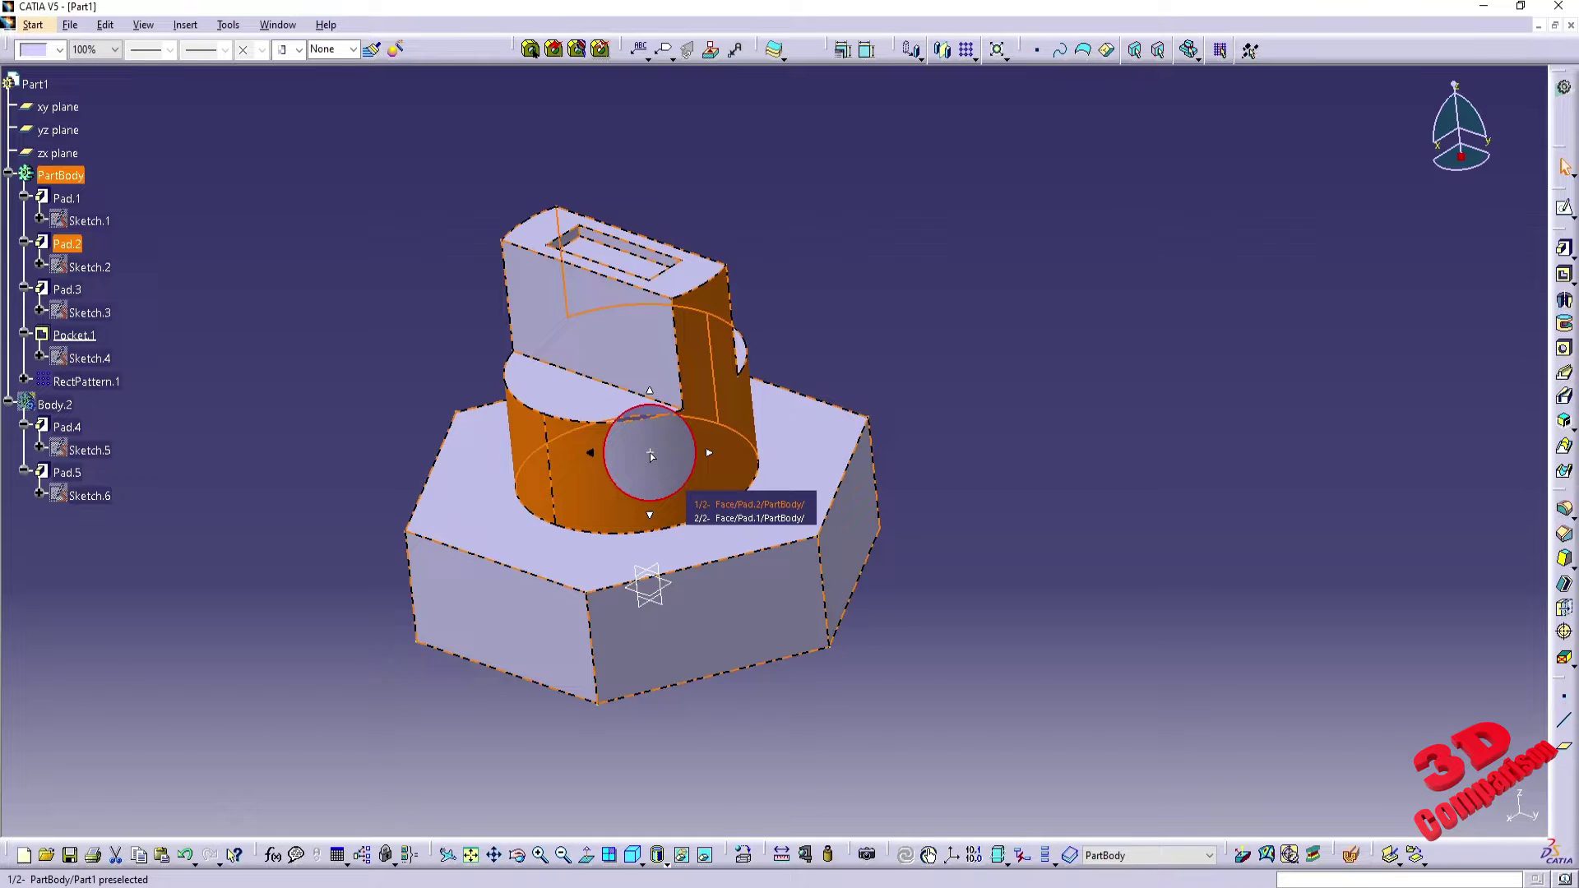
{"action": "left_click", "coordinate": [650, 454]}
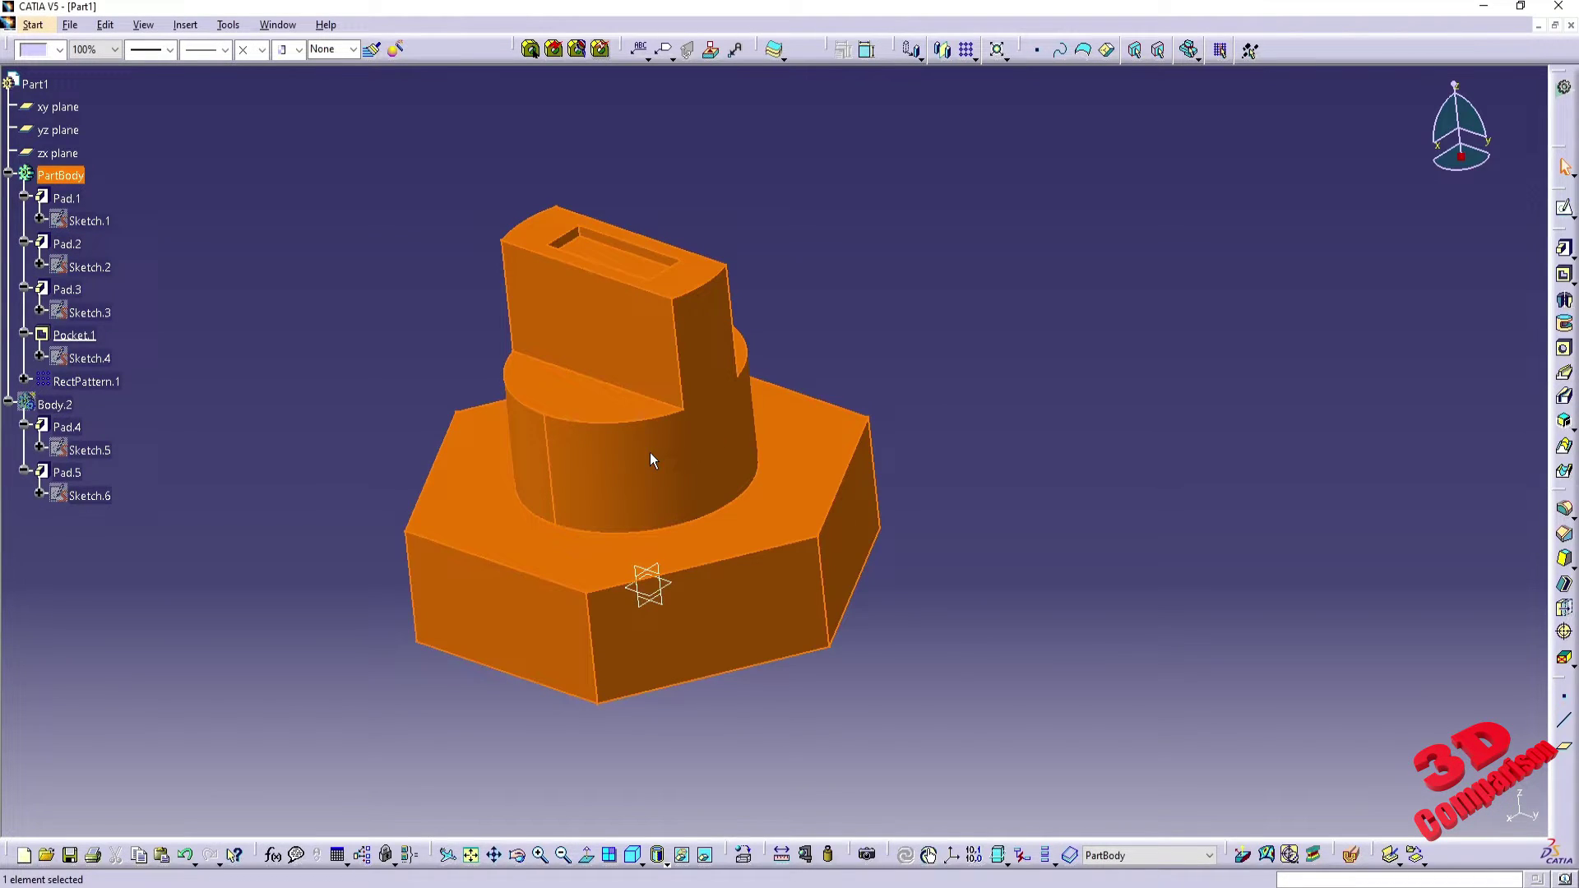
- Reselect the cylinder face, step preselection up to Pad.2, and select the whole feature
{"action": "mouse_move", "coordinate": [651, 456]}
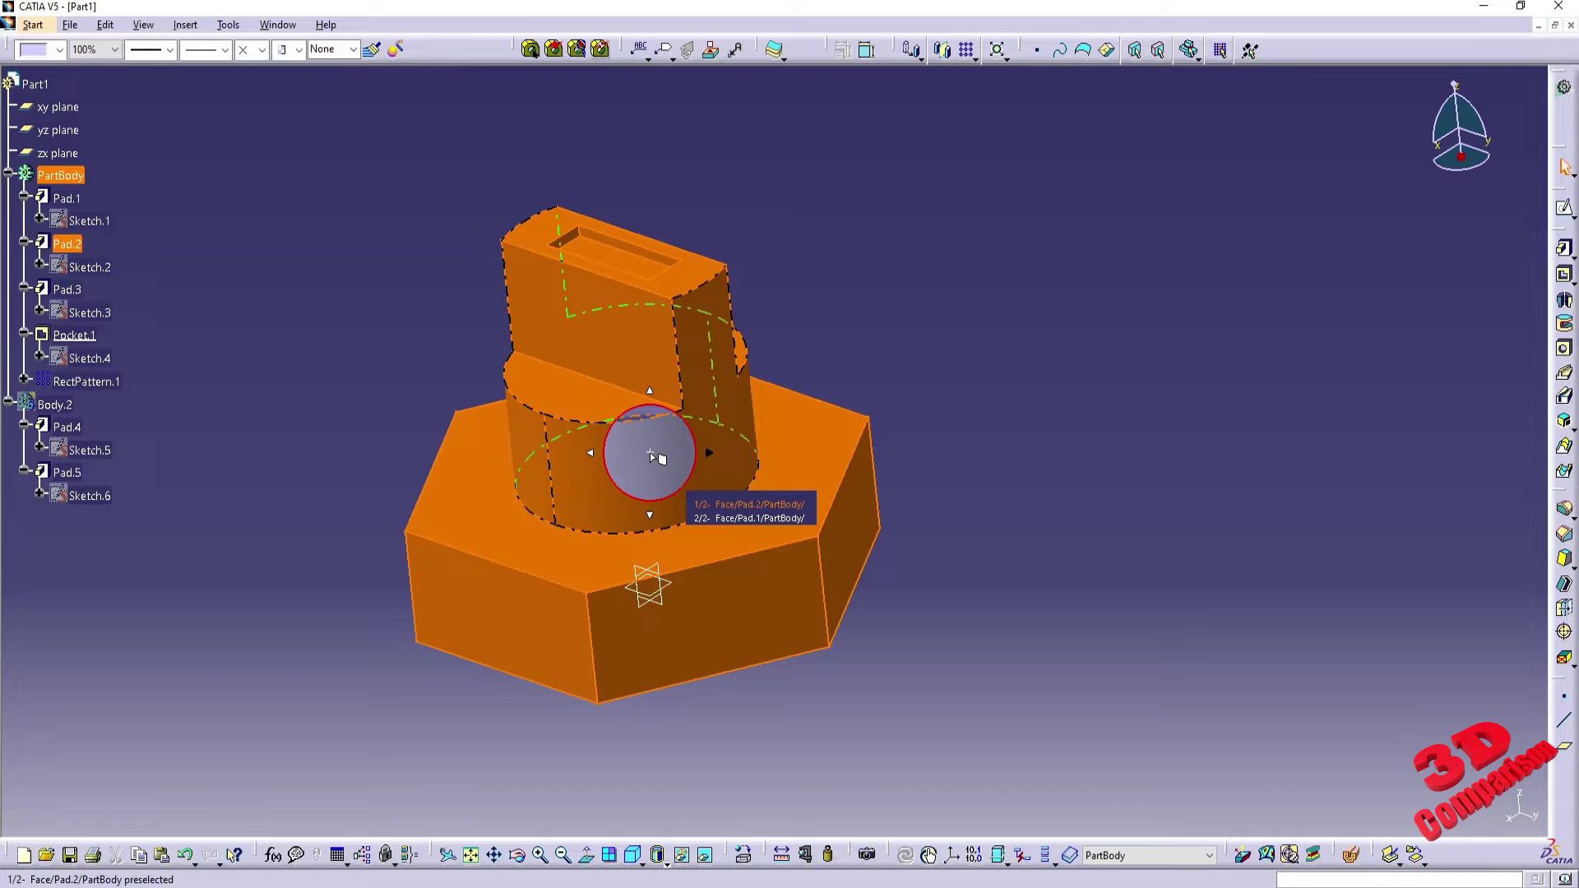
{"action": "left_click", "coordinate": [436, 360]}
{"action": "left_click", "coordinate": [661, 469]}
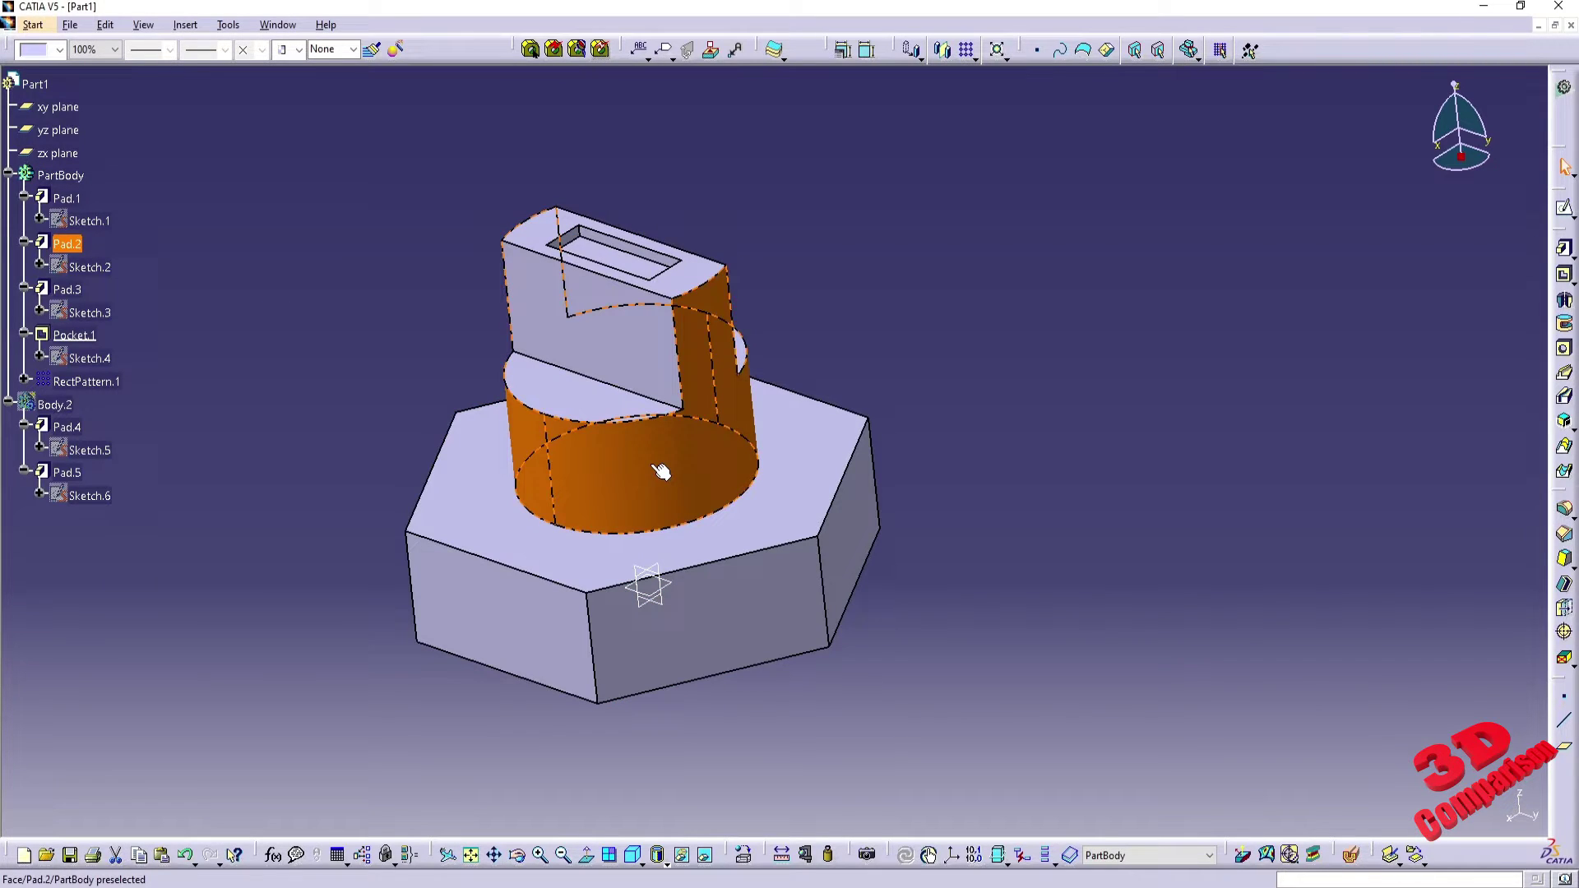
{"action": "mouse_move", "coordinate": [654, 469]}
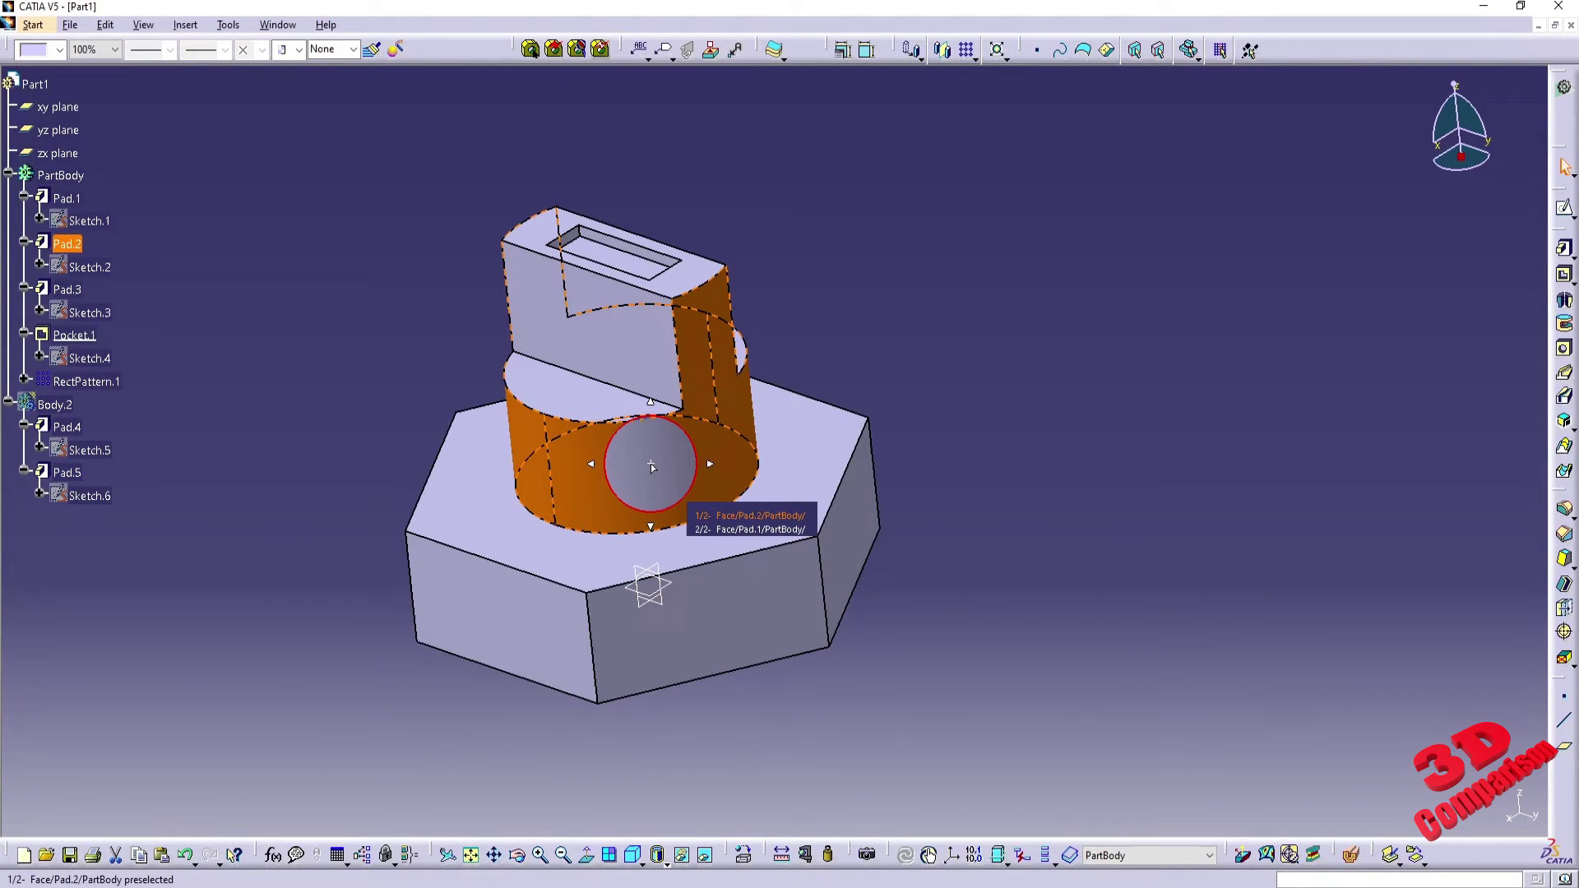
{"action": "key", "text": "Up"}
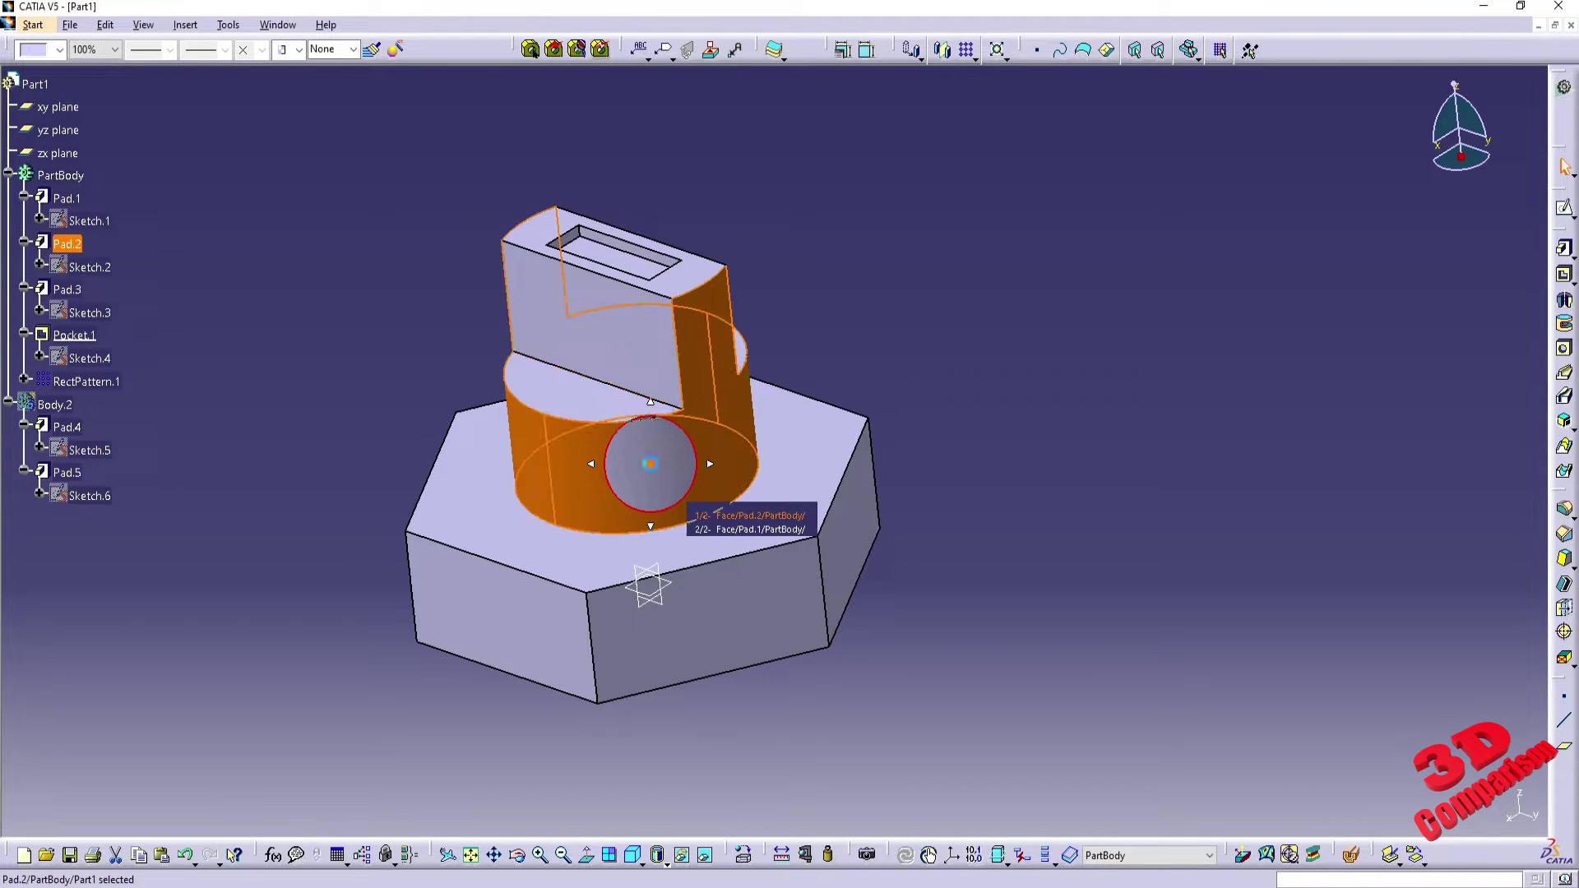
{"action": "left_click", "coordinate": [650, 466]}
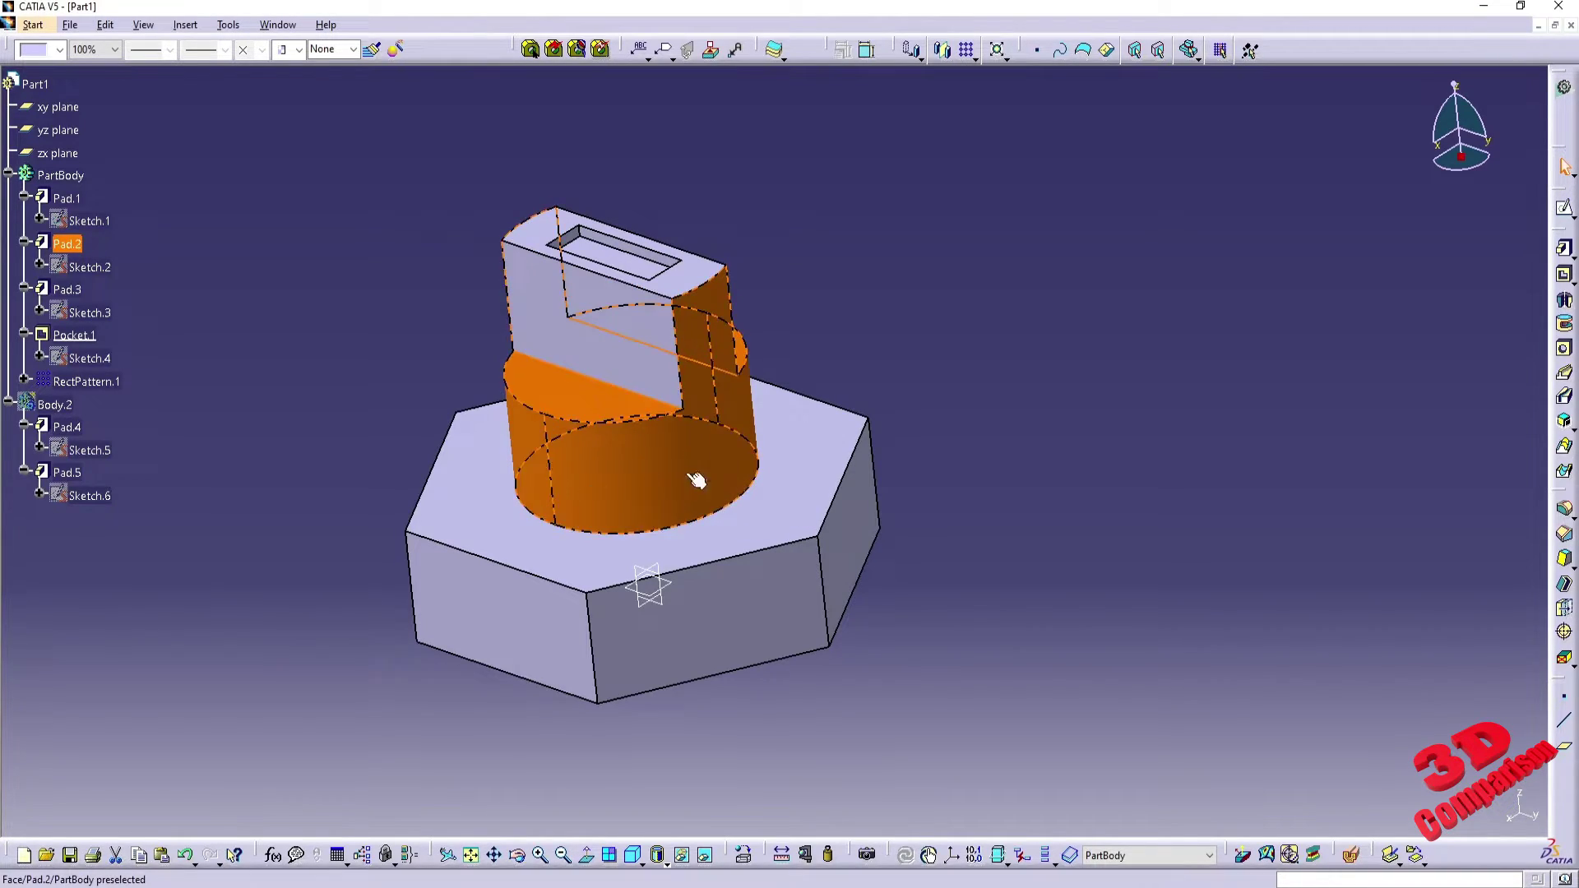
- Orbit the part and cycle preselection between Pad.2 and PartBody with arrow keys, then pick it
{"action": "middle_click_drag", "start_coordinate": [1102, 253], "coordinate": [1038, 255]}
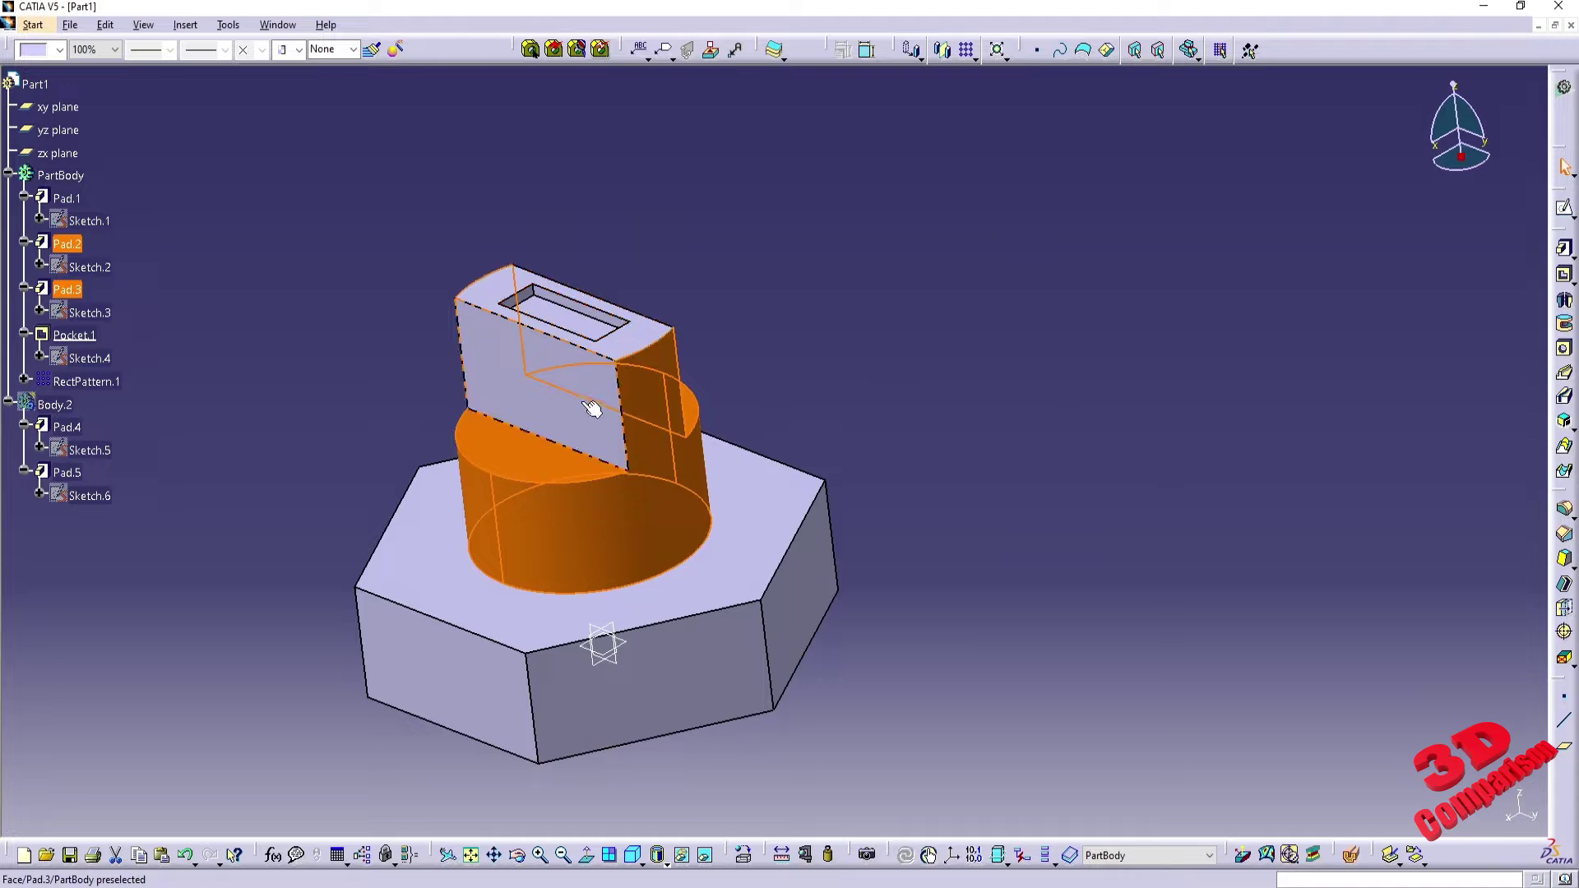
{"action": "left_click", "coordinate": [838, 334]}
{"action": "left_click", "coordinate": [650, 536]}
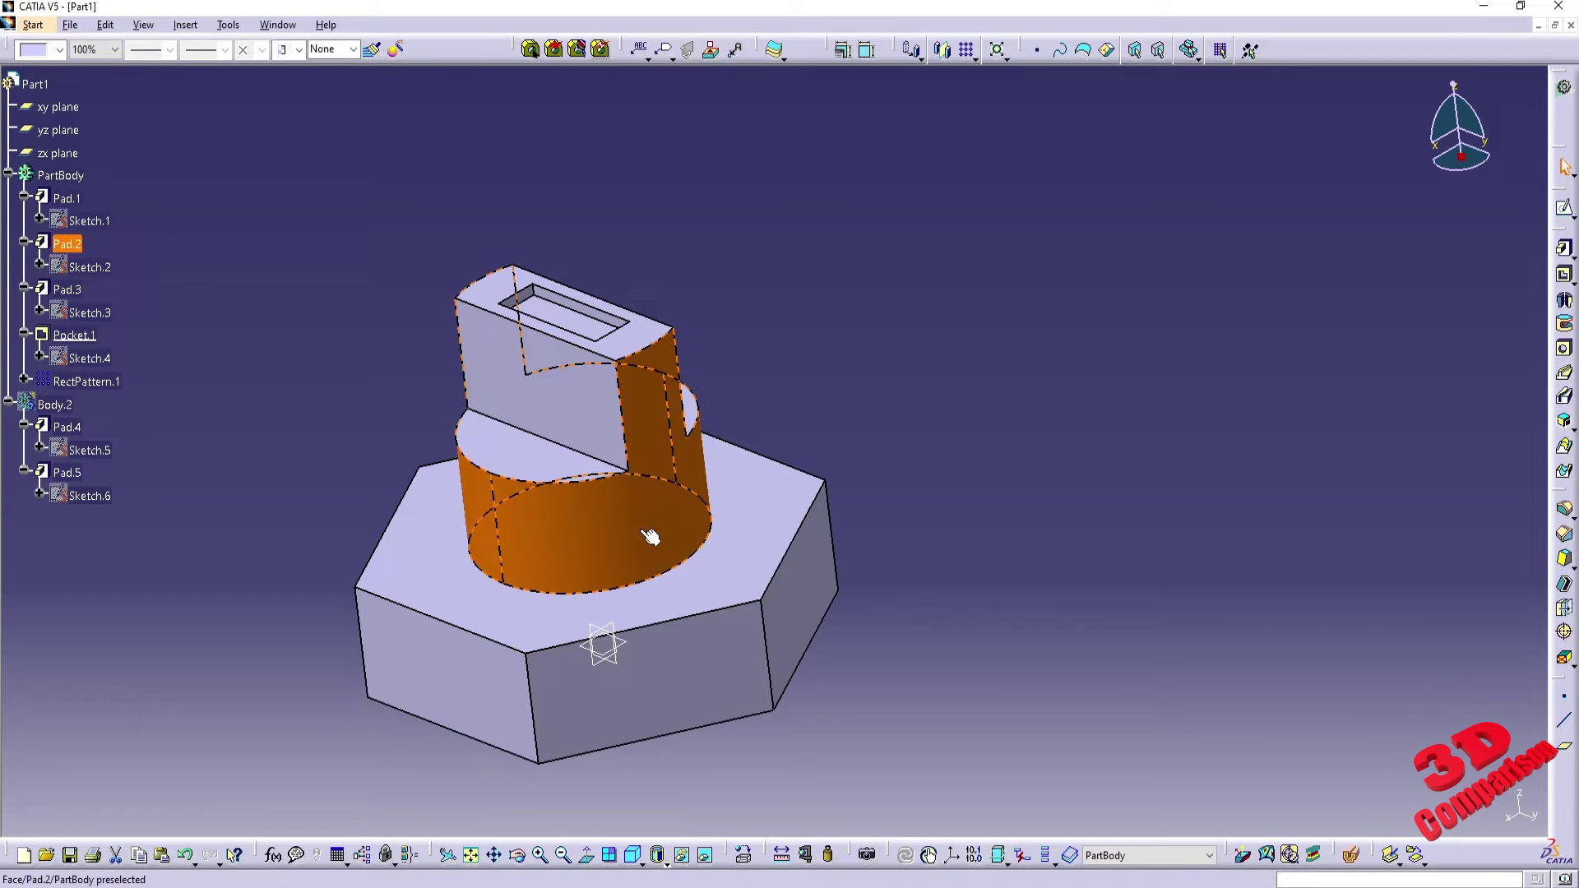
{"action": "mouse_move", "coordinate": [640, 530]}
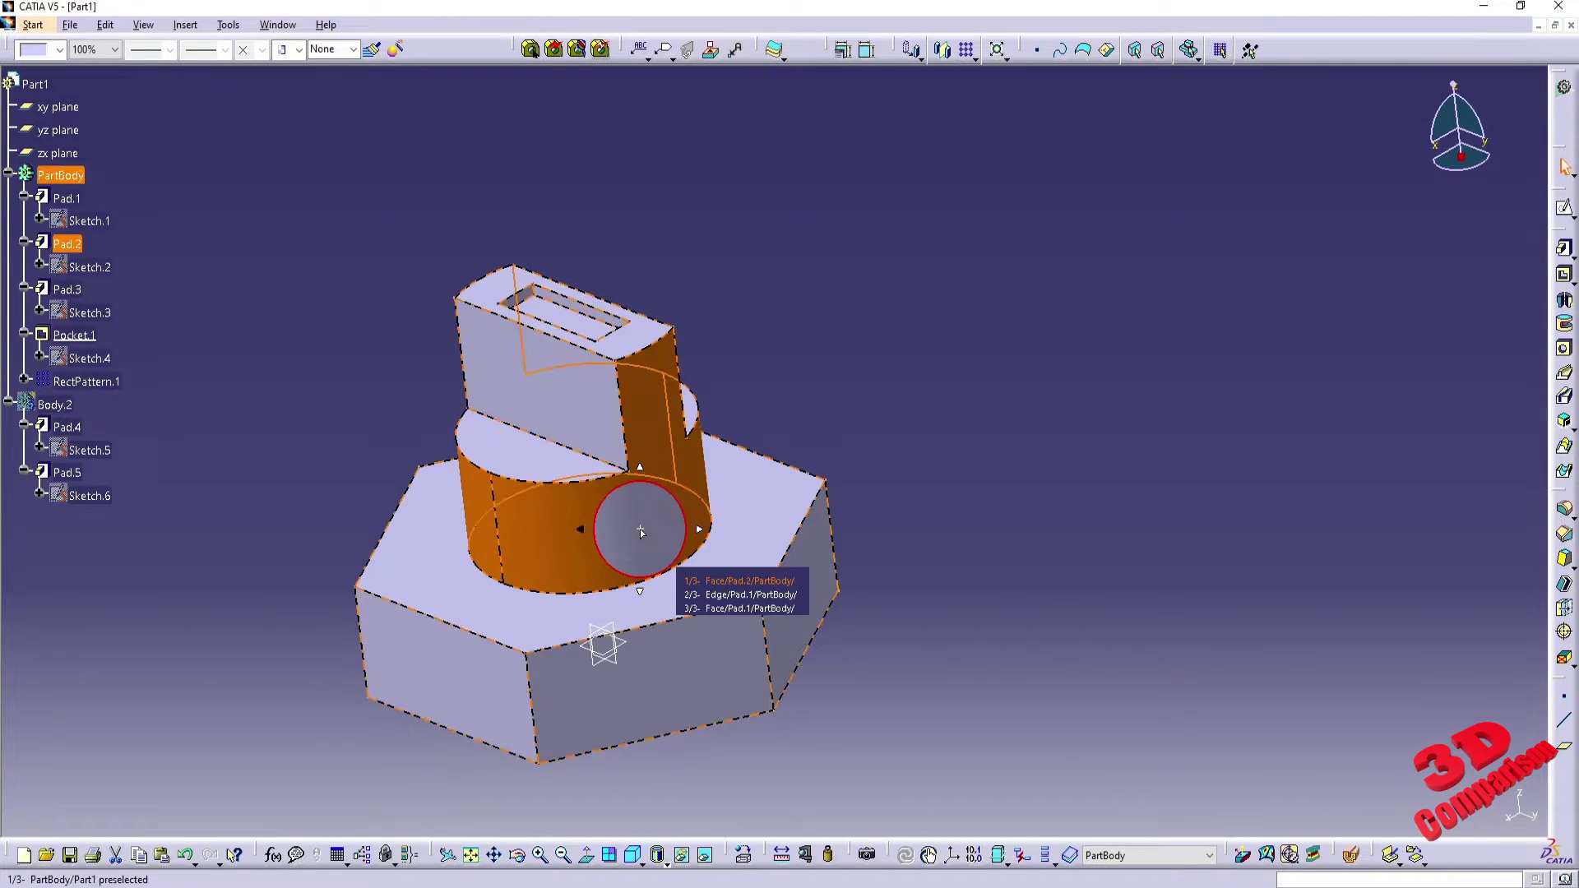
{"action": "key", "text": "Right"}
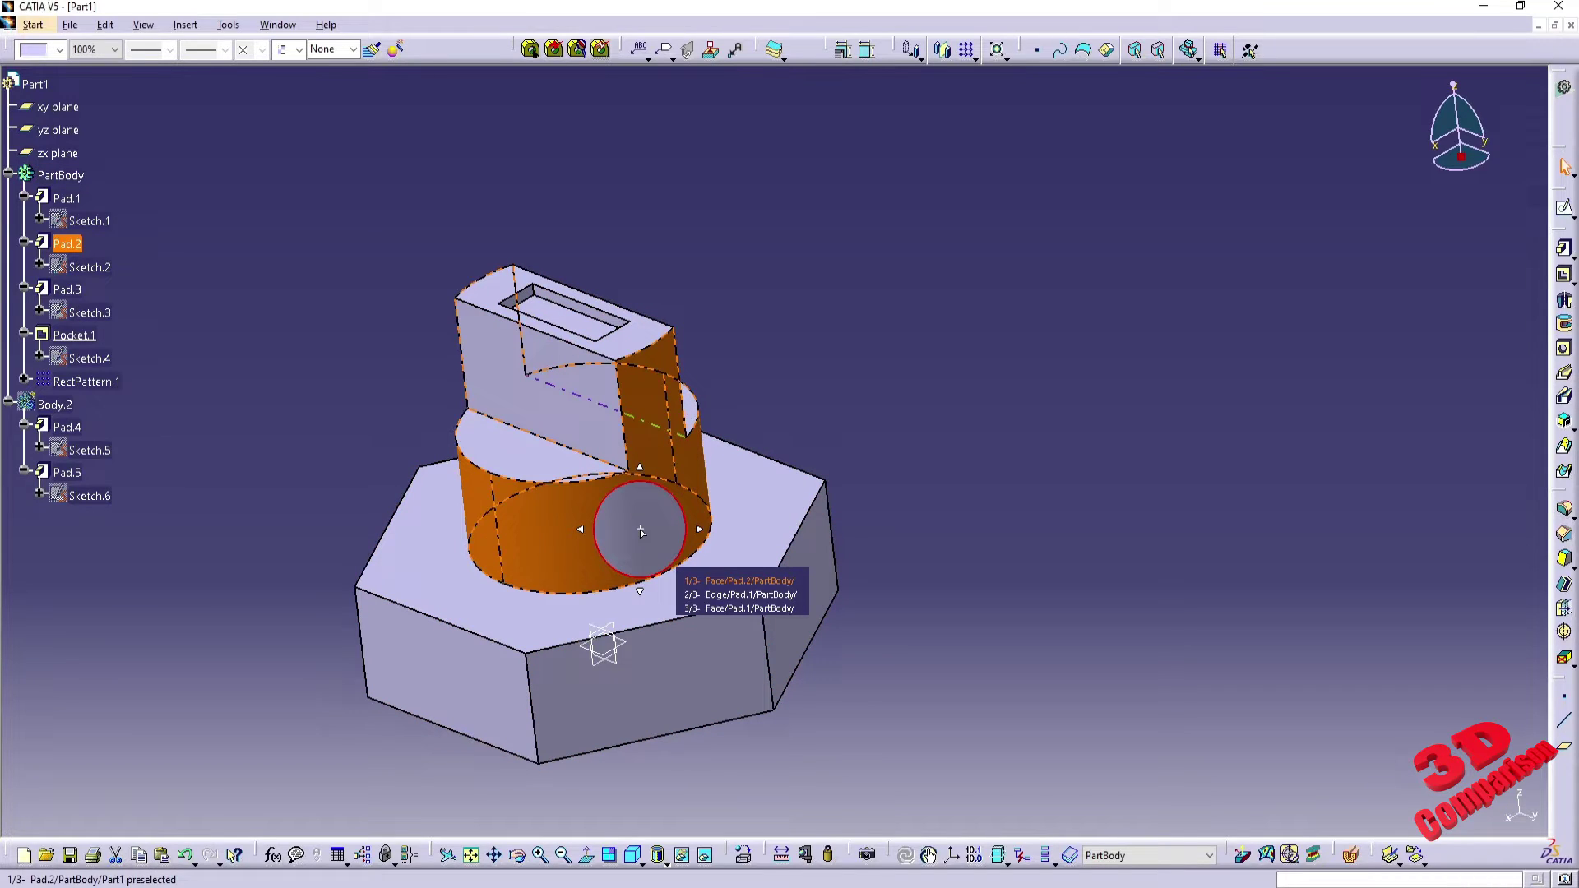
{"action": "key", "text": "Left"}
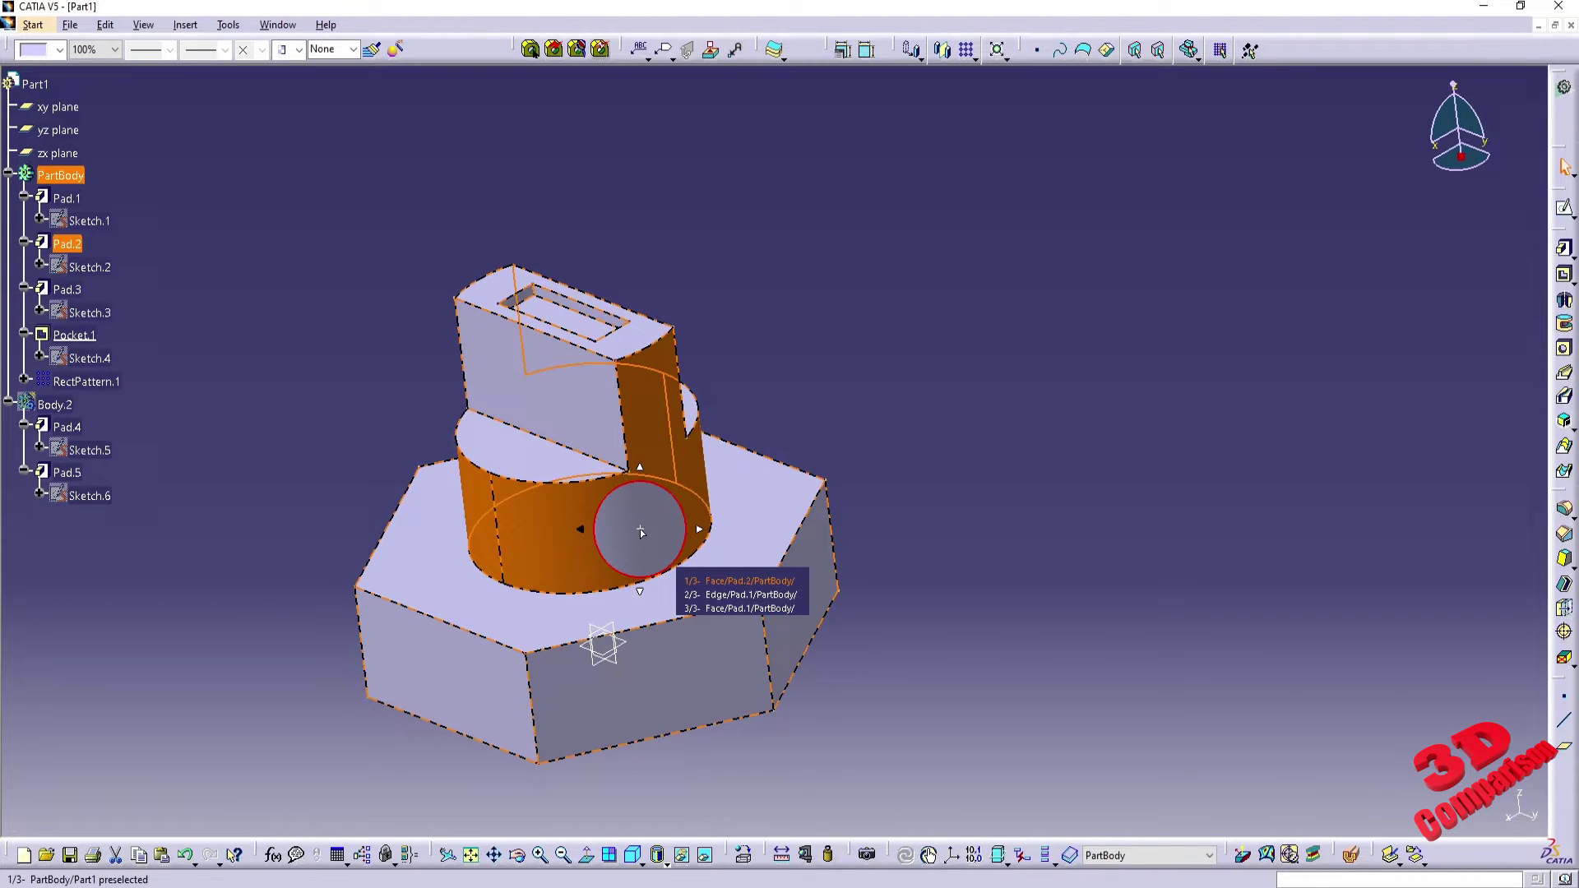
{"action": "key", "text": "Right"}
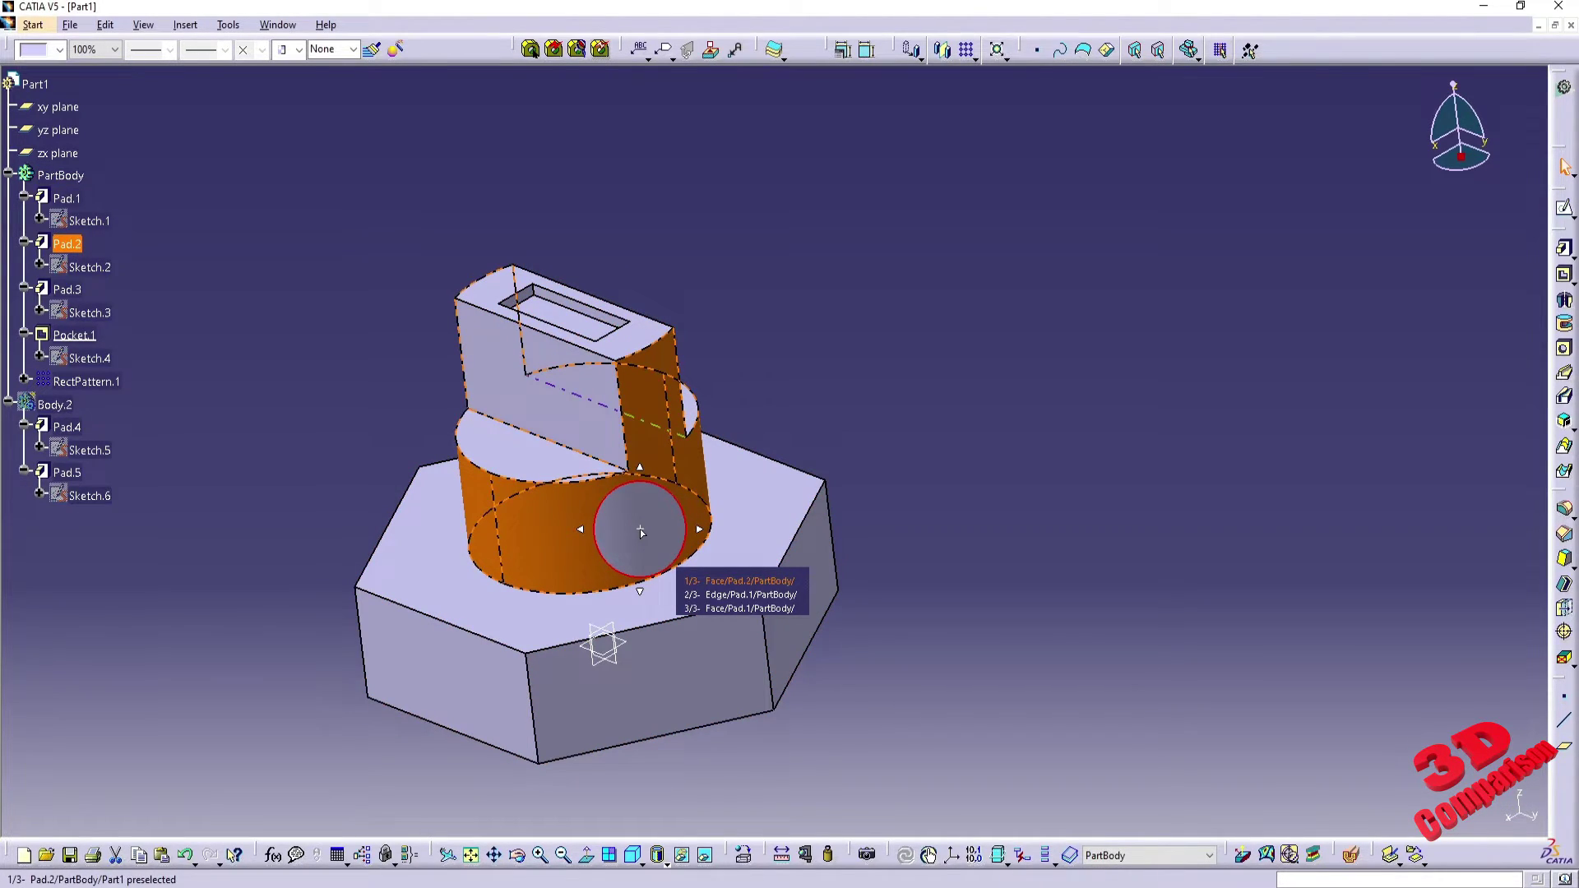
{"action": "left_click", "coordinate": [750, 594]}
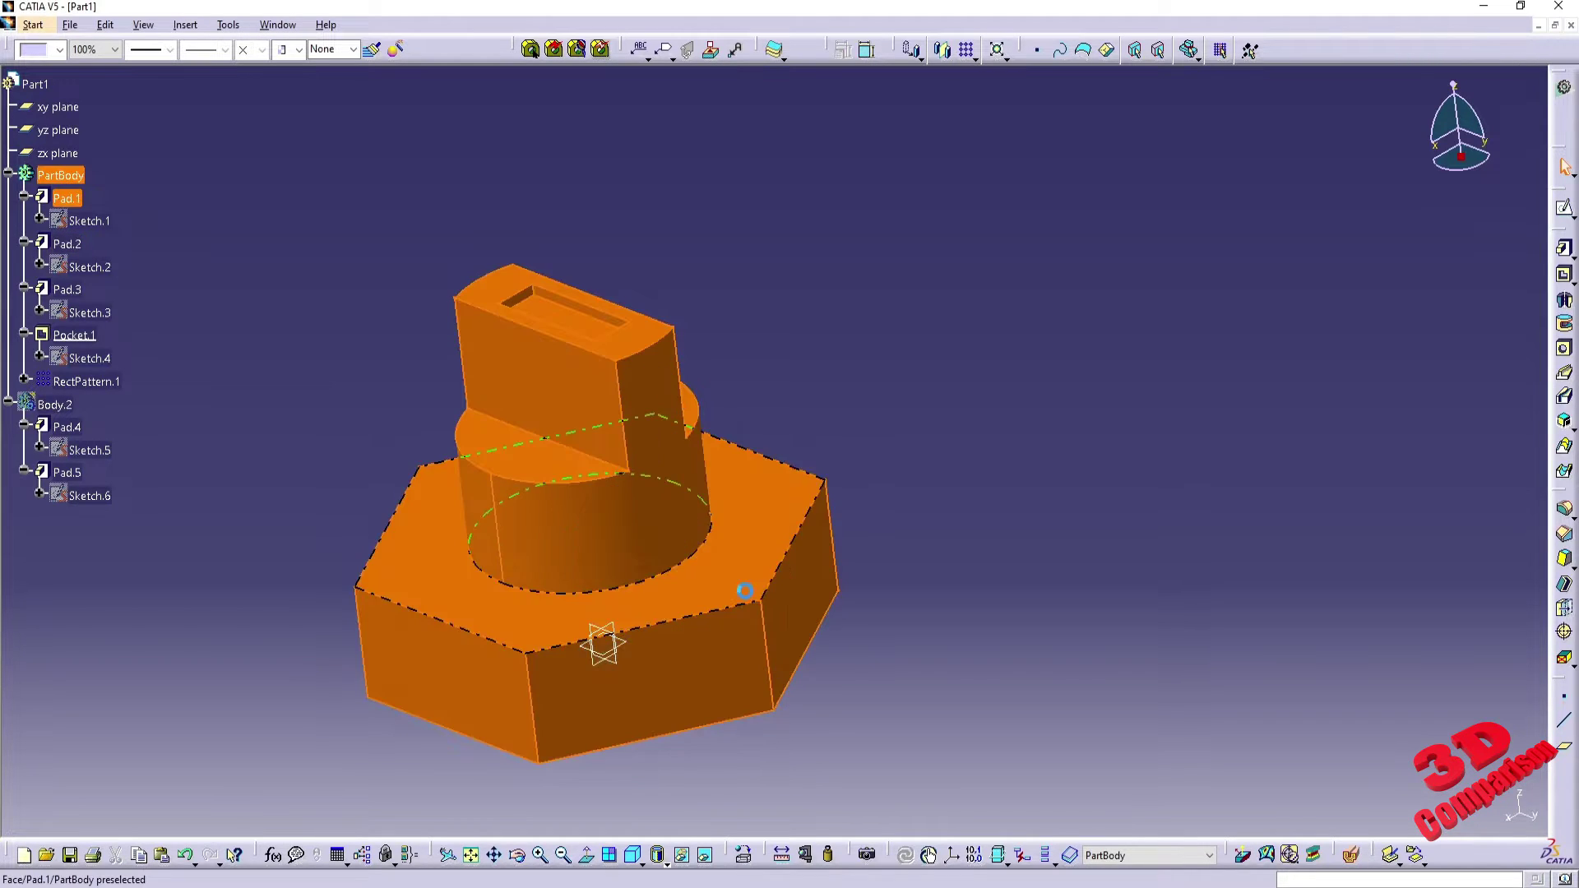
{"action": "left_click", "coordinate": [977, 483]}
{"action": "key", "text": "alt+t"}
- In the Navigation options, uncheck Preselection navigator after and check Display manipulation bounding box
{"action": "key", "text": "o"}
{"action": "key", "text": "Return"}
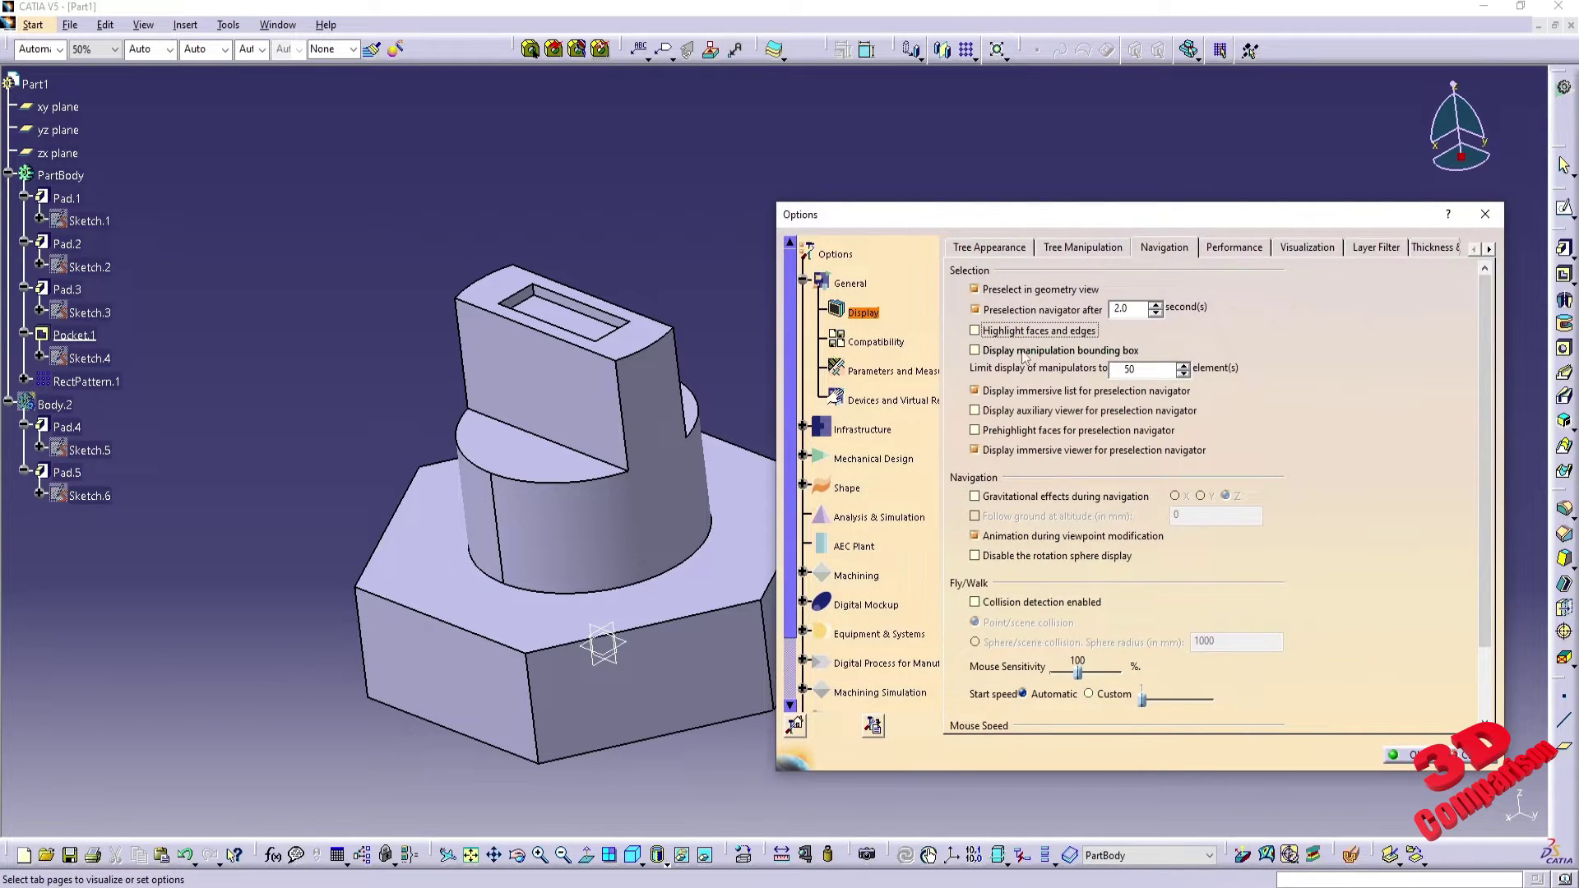
{"action": "left_click", "coordinate": [1052, 310]}
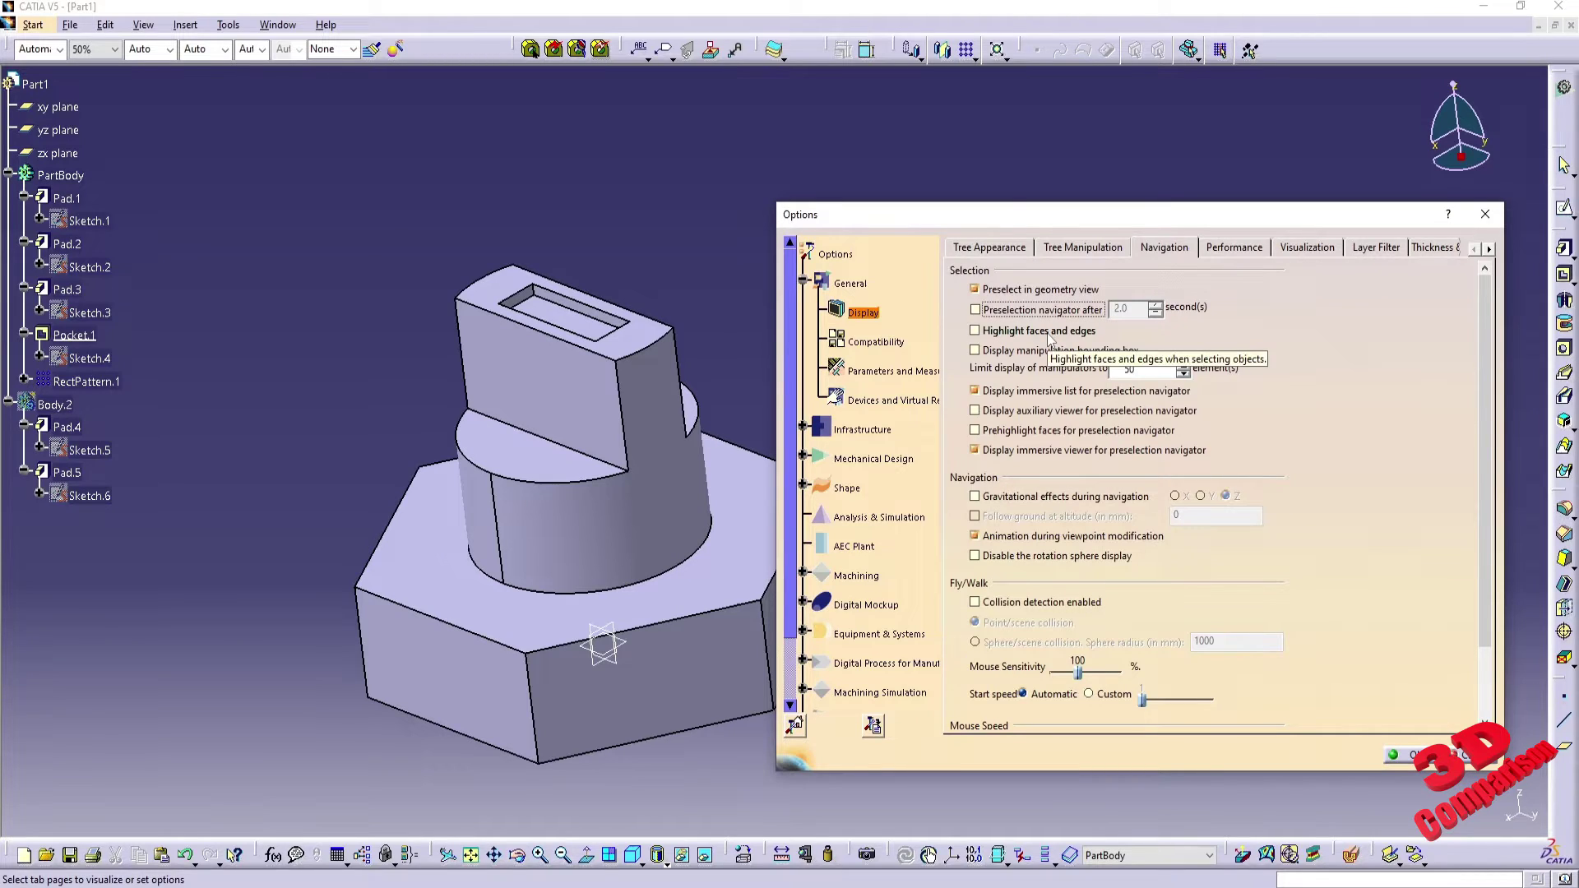
{"action": "left_click", "coordinate": [1027, 355]}
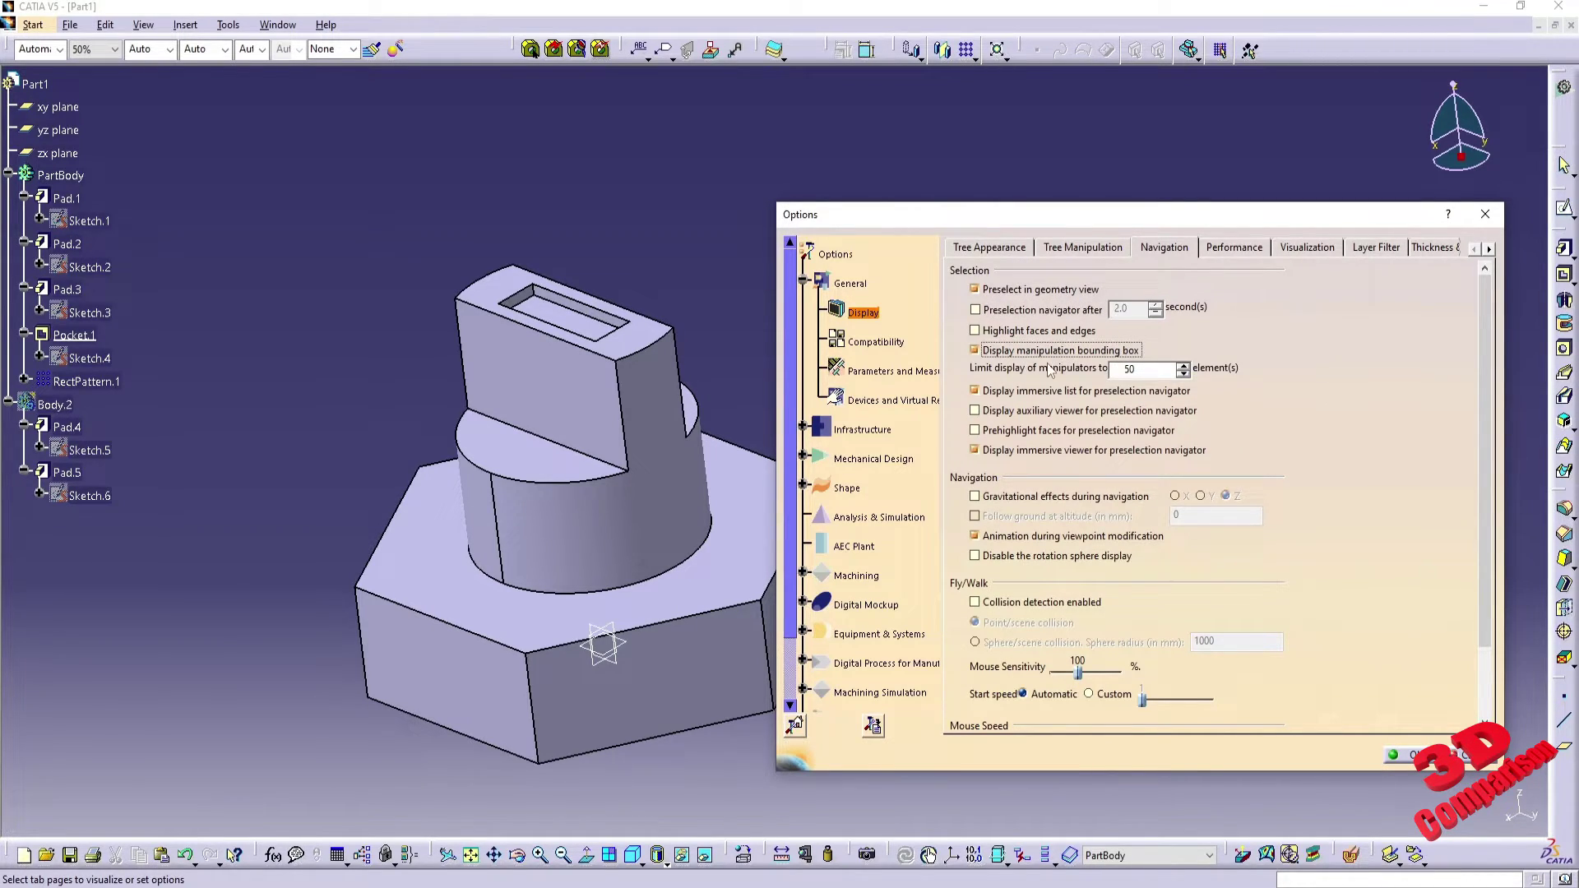
{"action": "left_click", "coordinate": [1411, 757]}
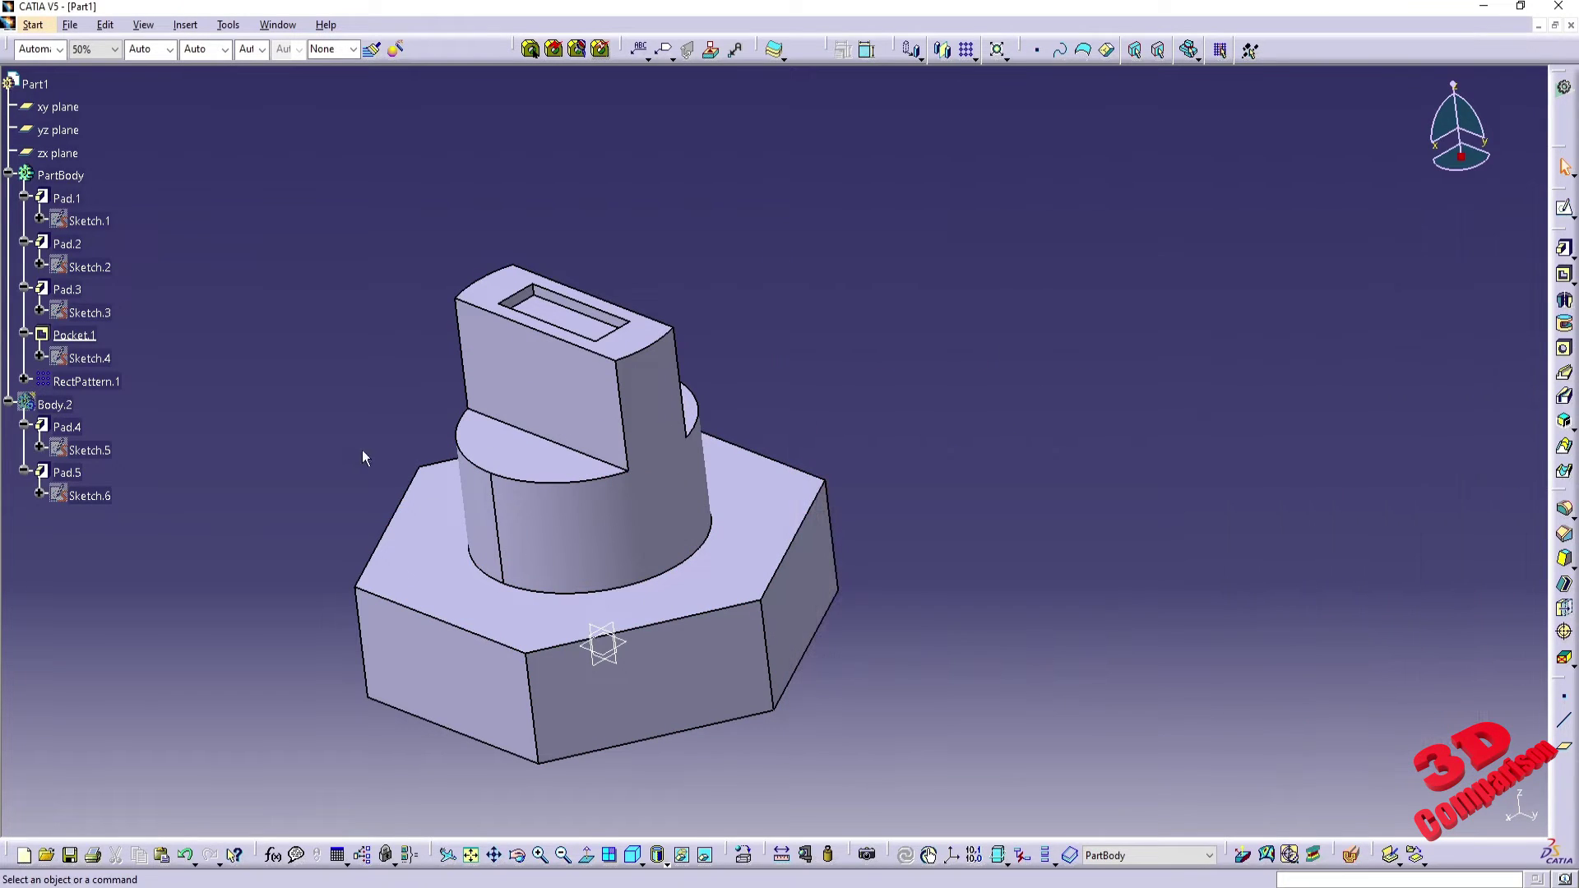
{"action": "left_click", "coordinate": [84, 201]}
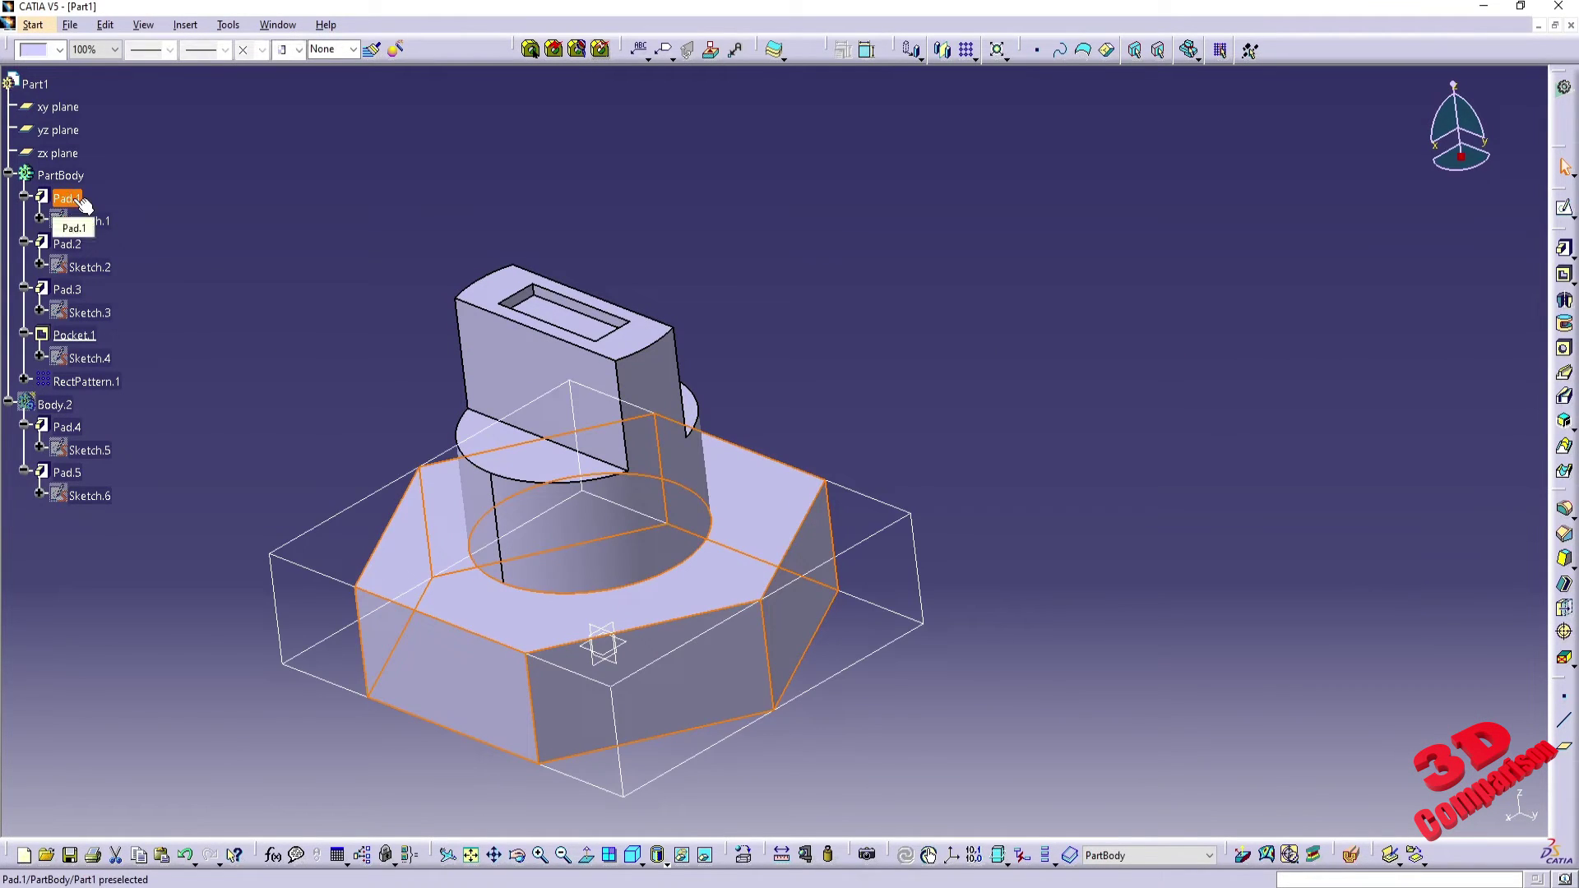
{"action": "middle_click_drag", "start_coordinate": [310, 289], "coordinate": [535, 342]}
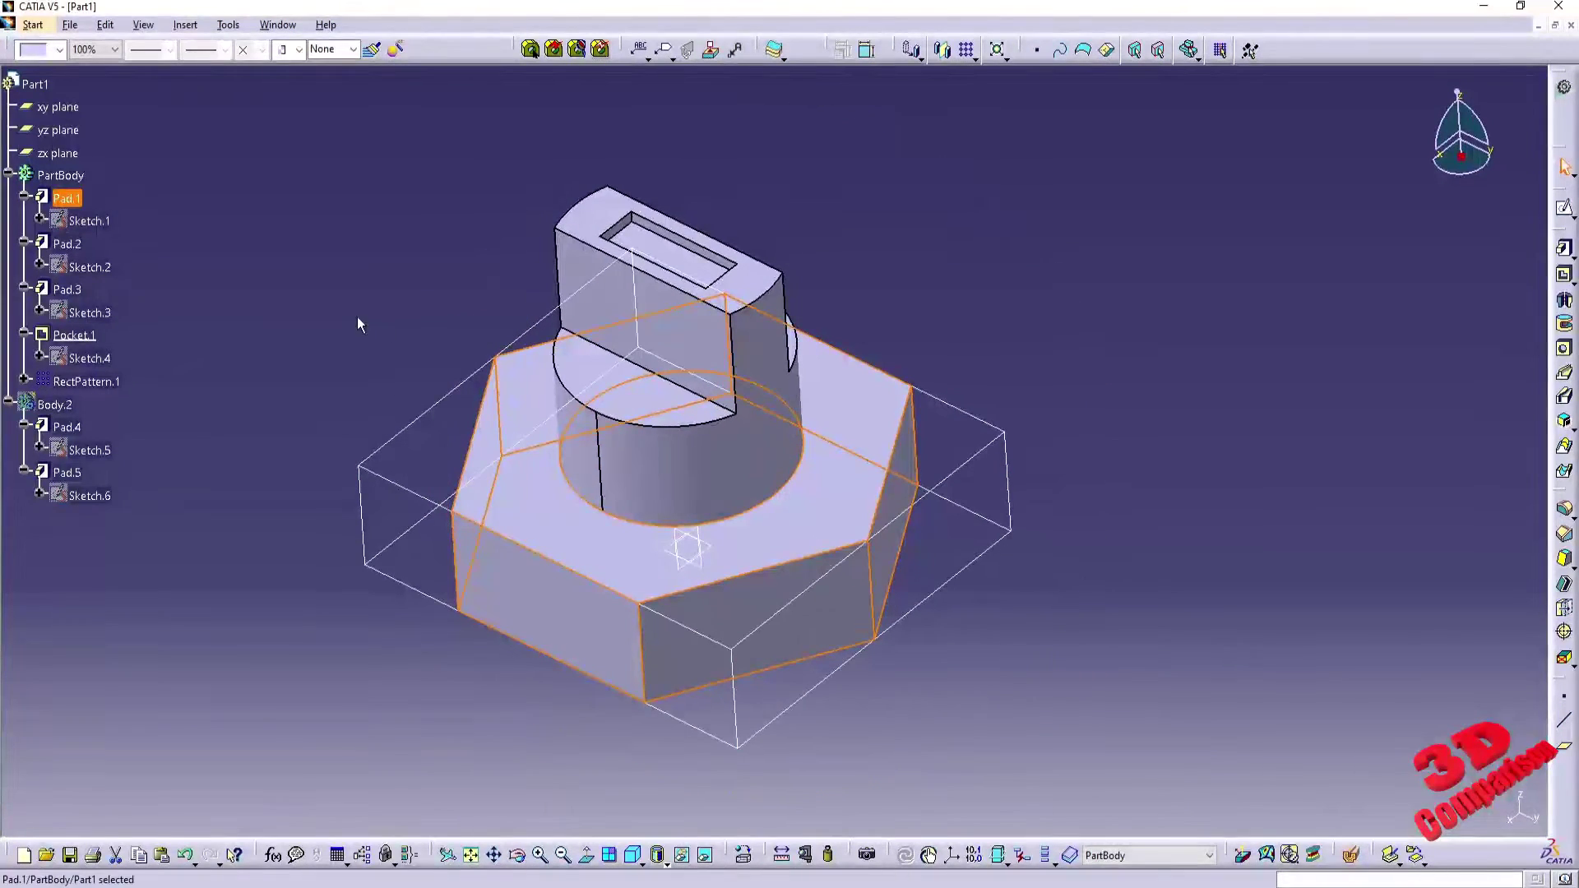
{"action": "left_click", "coordinate": [86, 248]}
{"action": "middle_click_drag", "start_coordinate": [393, 544], "coordinate": [789, 592]}
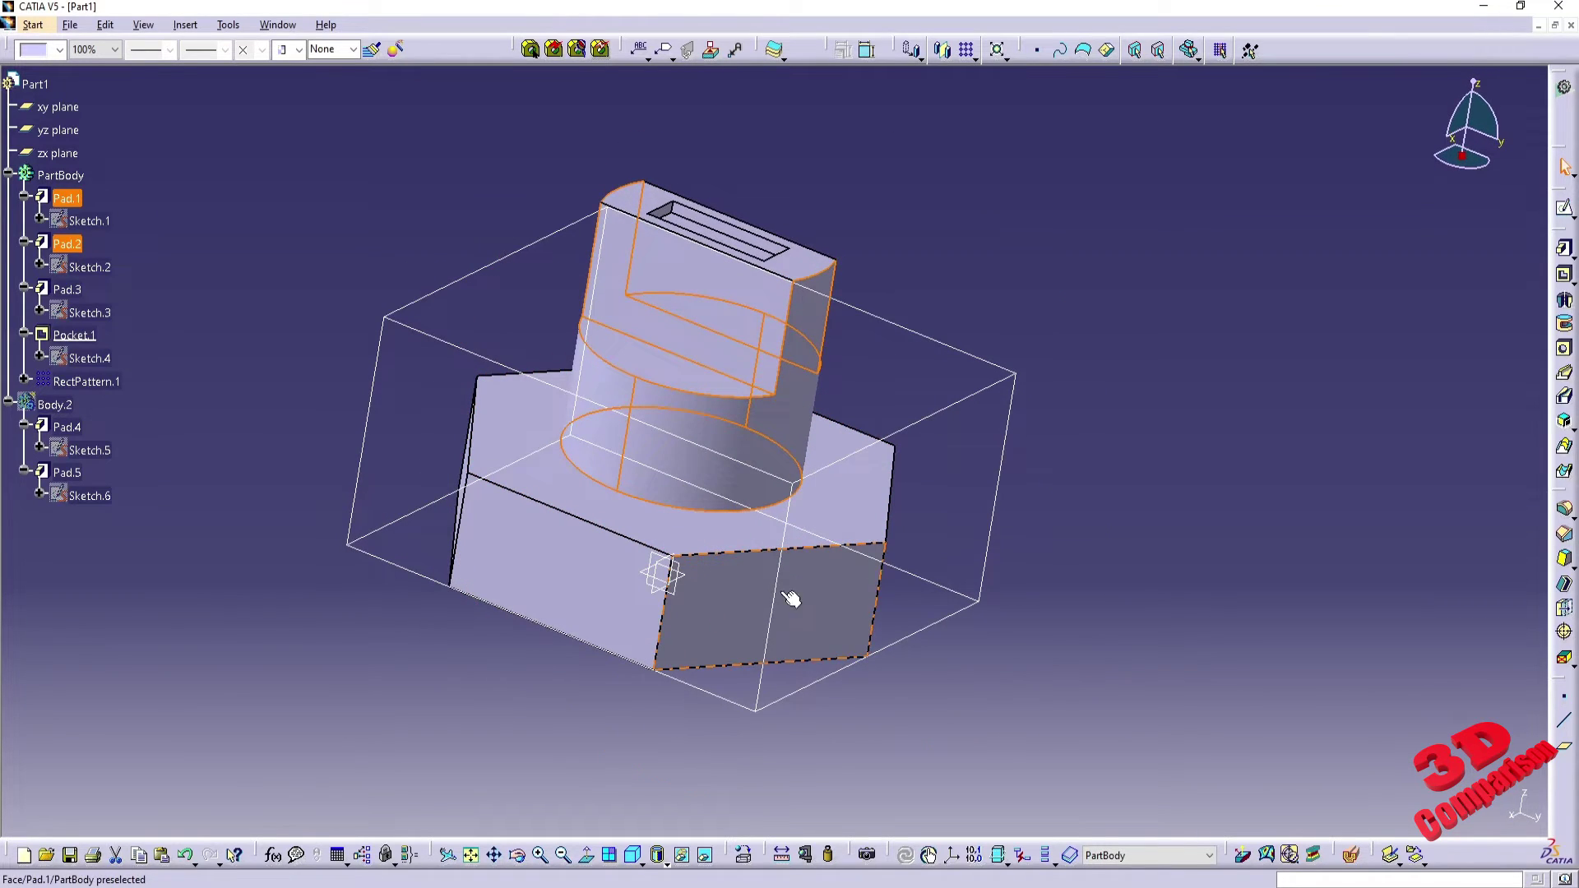
{"action": "left_click", "coordinate": [980, 403]}
{"action": "middle_click_drag", "start_coordinate": [918, 567], "coordinate": [849, 436]}
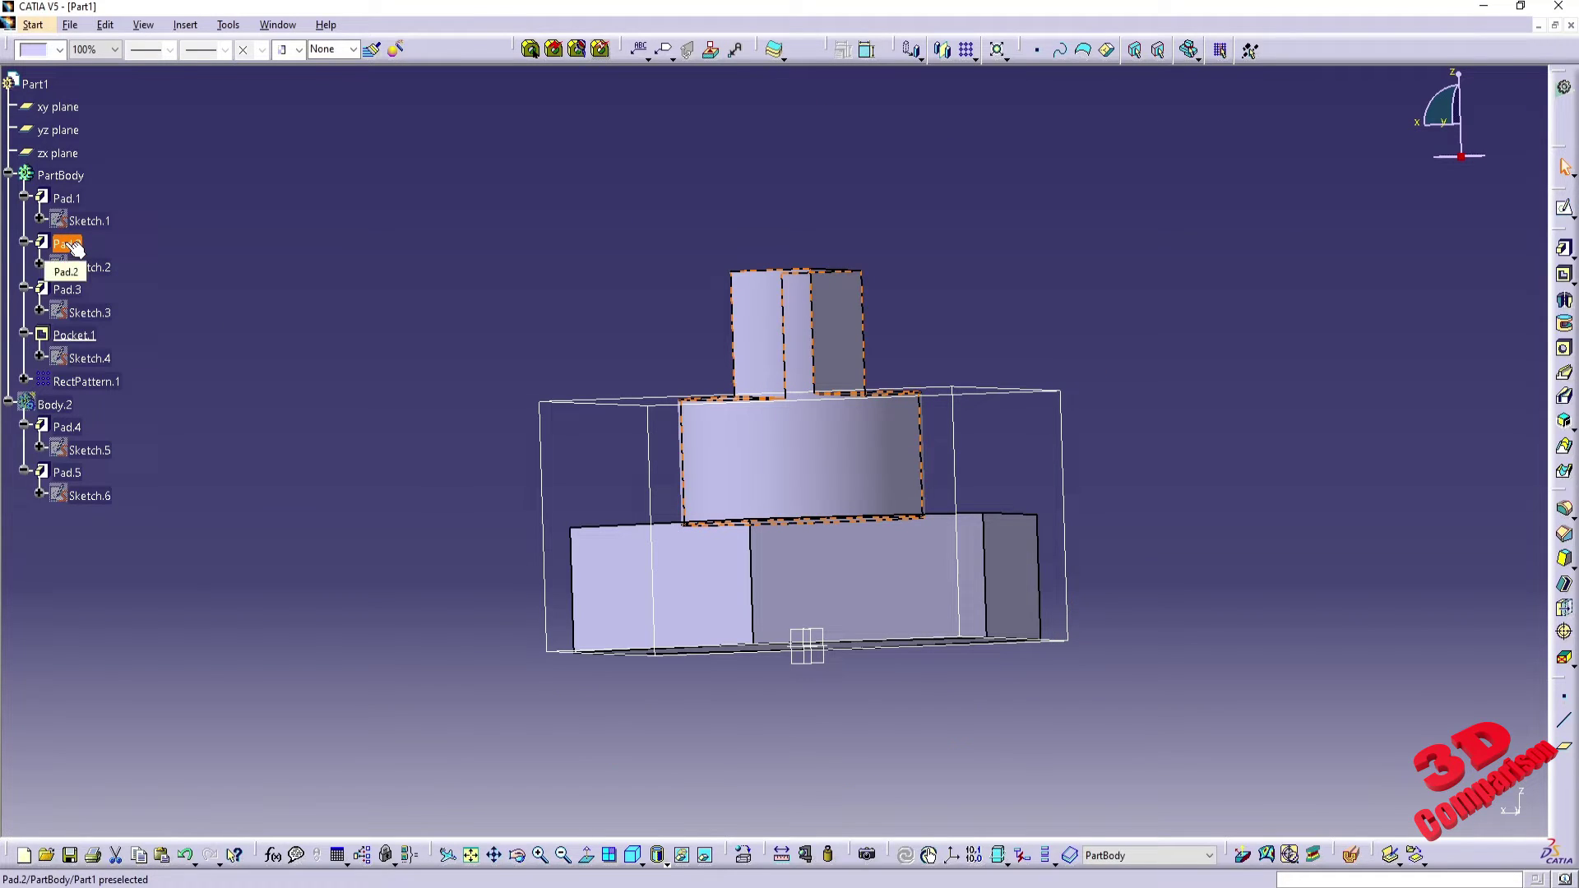
{"action": "left_click", "coordinate": [68, 245]}
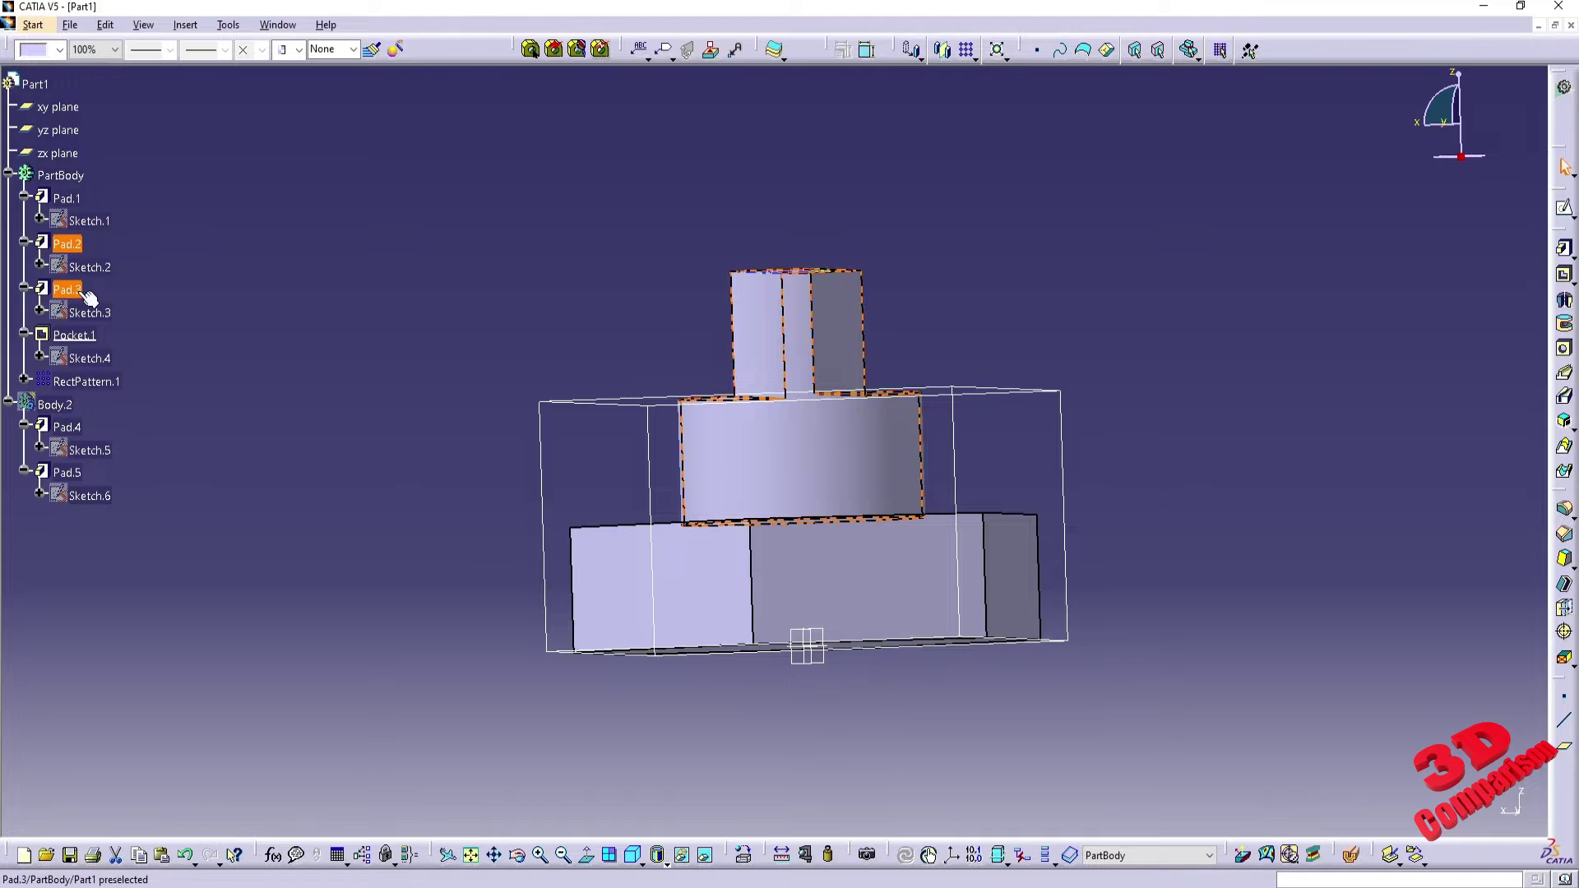
{"action": "left_click", "coordinate": [75, 334]}
{"action": "middle_click_drag", "start_coordinate": [458, 398], "coordinate": [911, 488]}
{"action": "middle_click_drag", "start_coordinate": [966, 496], "coordinate": [494, 395]}
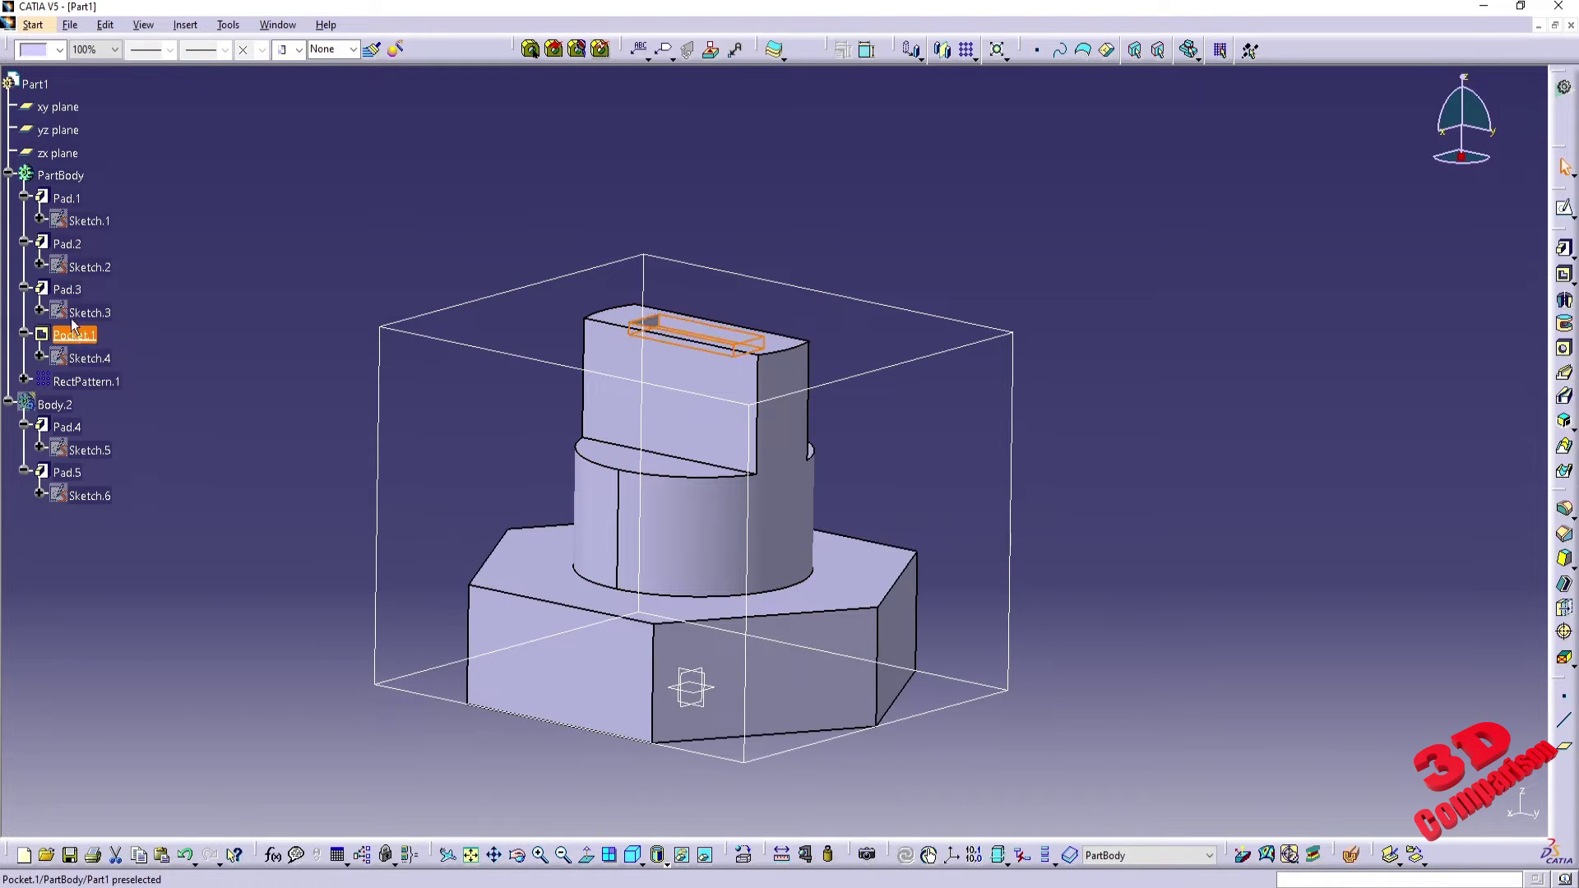
{"action": "left_click", "coordinate": [67, 288]}
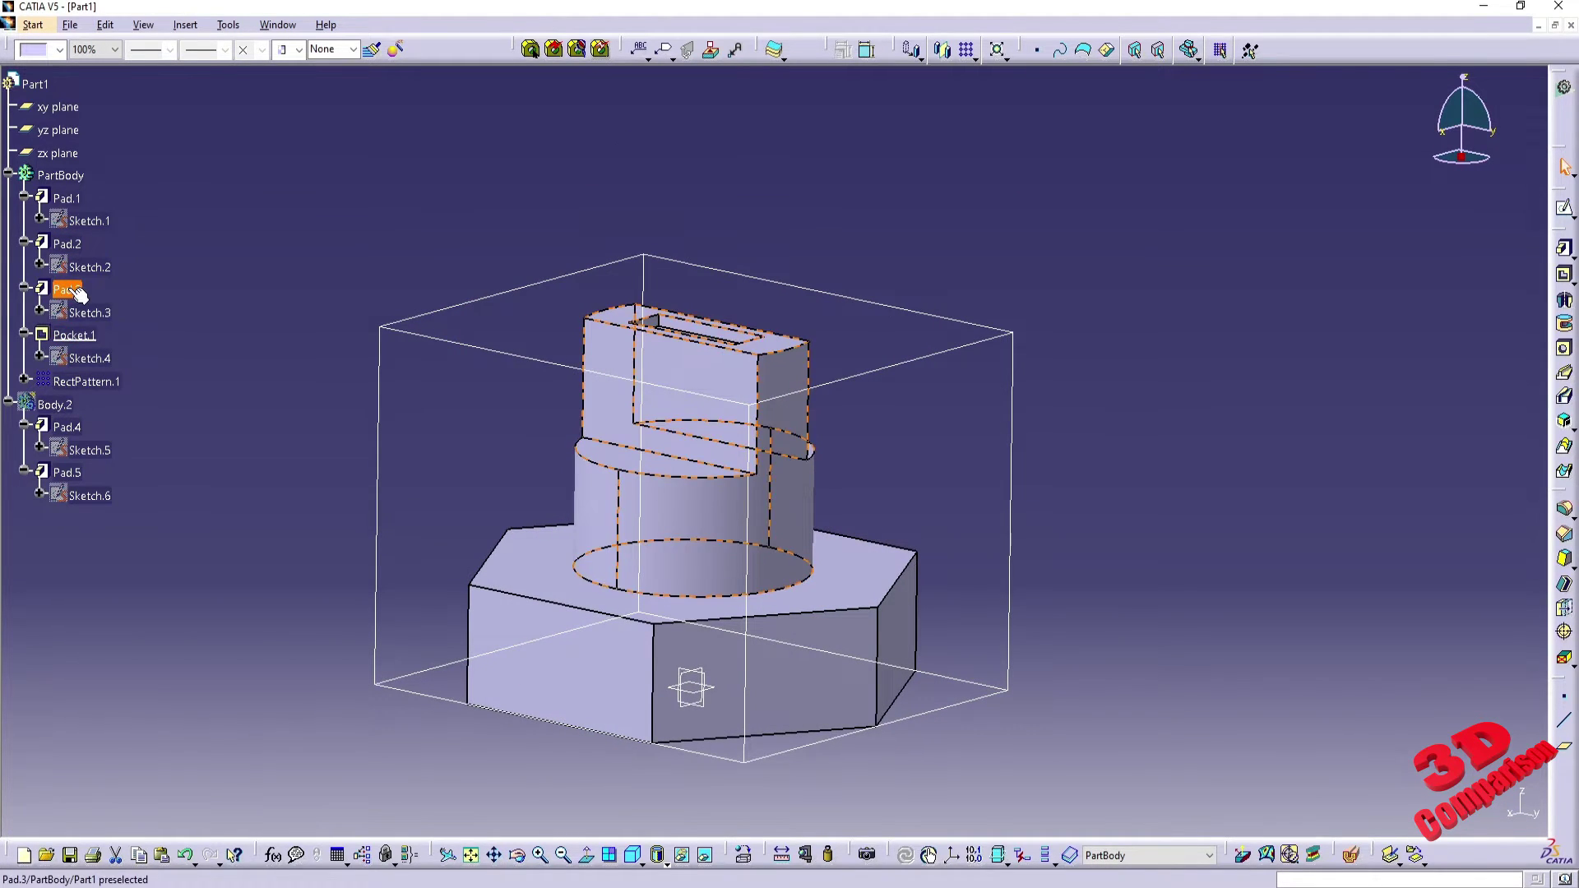
{"action": "left_click", "coordinate": [80, 333]}
{"action": "middle_click_drag", "start_coordinate": [754, 401], "coordinate": [682, 637]}
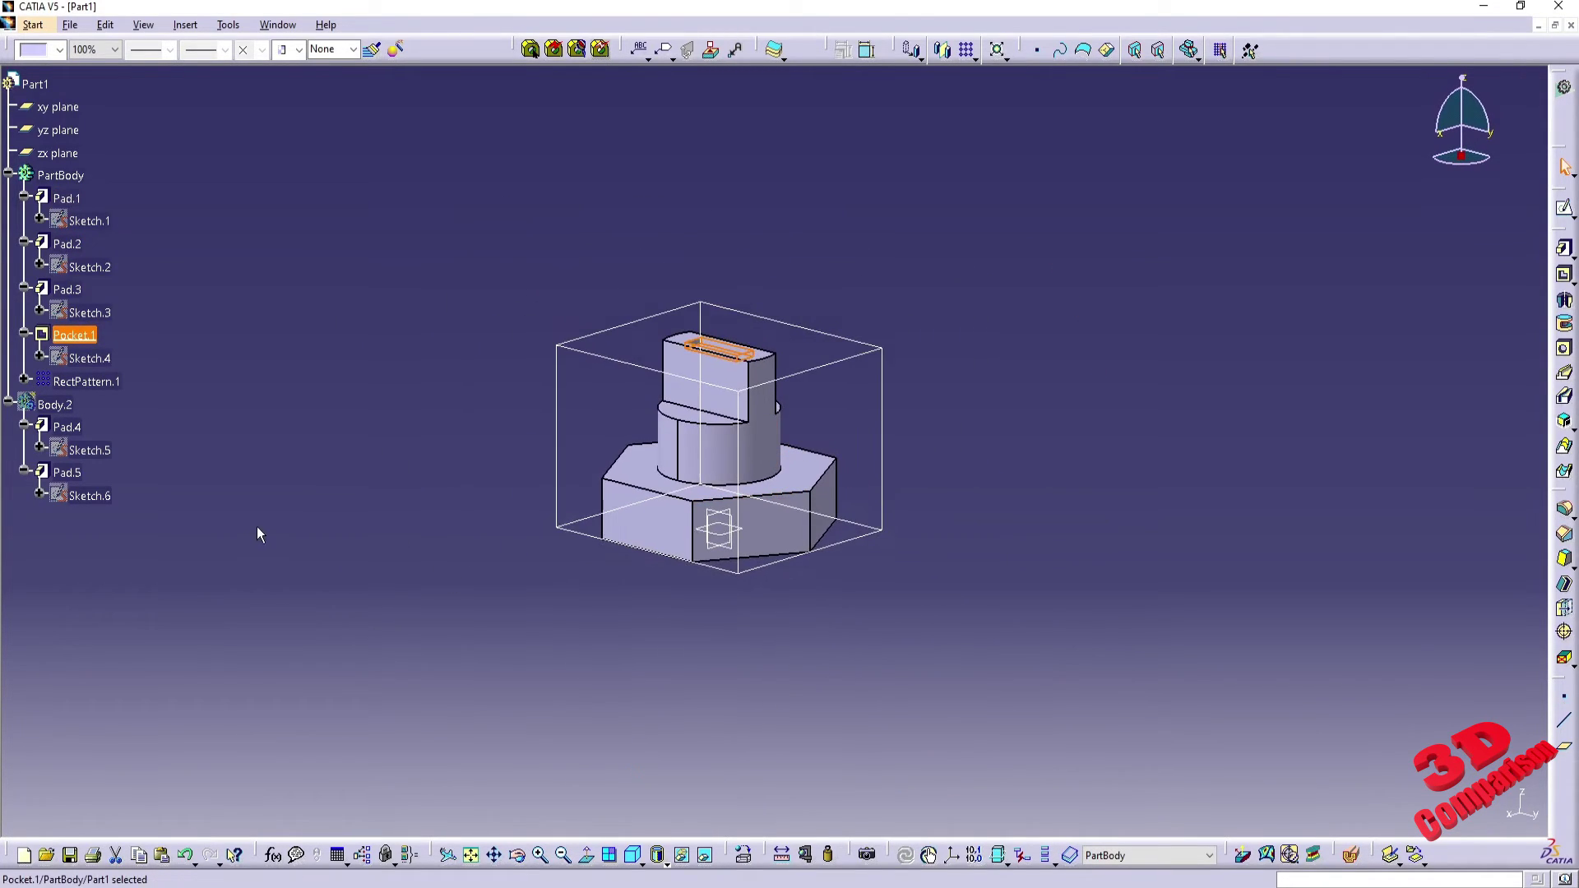
- Define RectPattern.1 as the in-work object so the hex-nut pattern grid reappears
{"action": "right_click", "coordinate": [100, 382]}
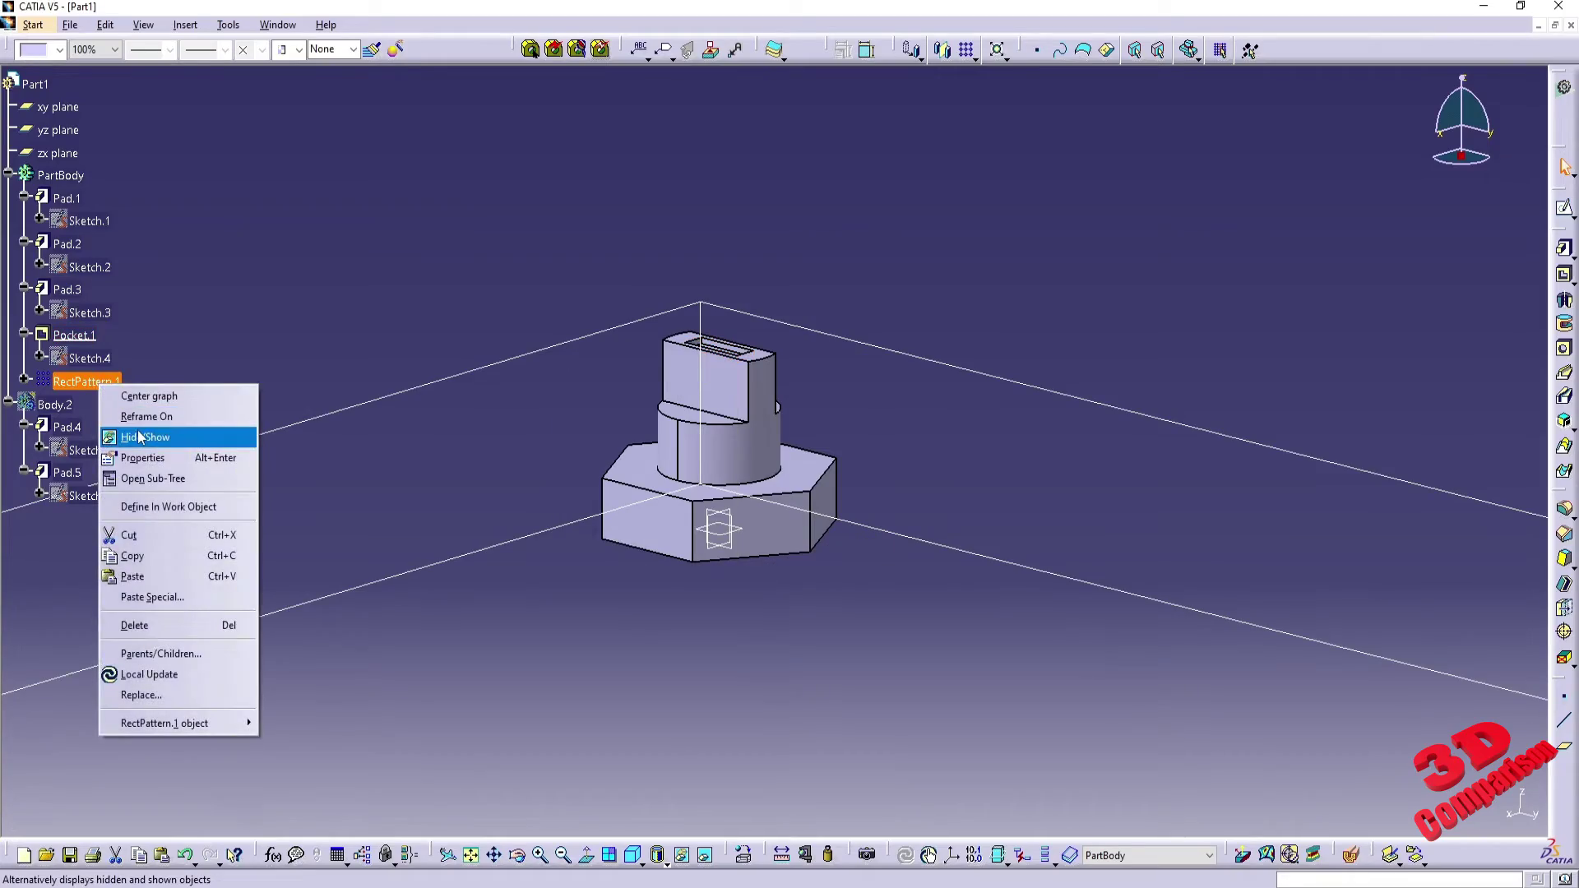
{"action": "left_click", "coordinate": [180, 505]}
{"action": "middle_click_drag", "start_coordinate": [744, 436], "coordinate": [761, 494]}
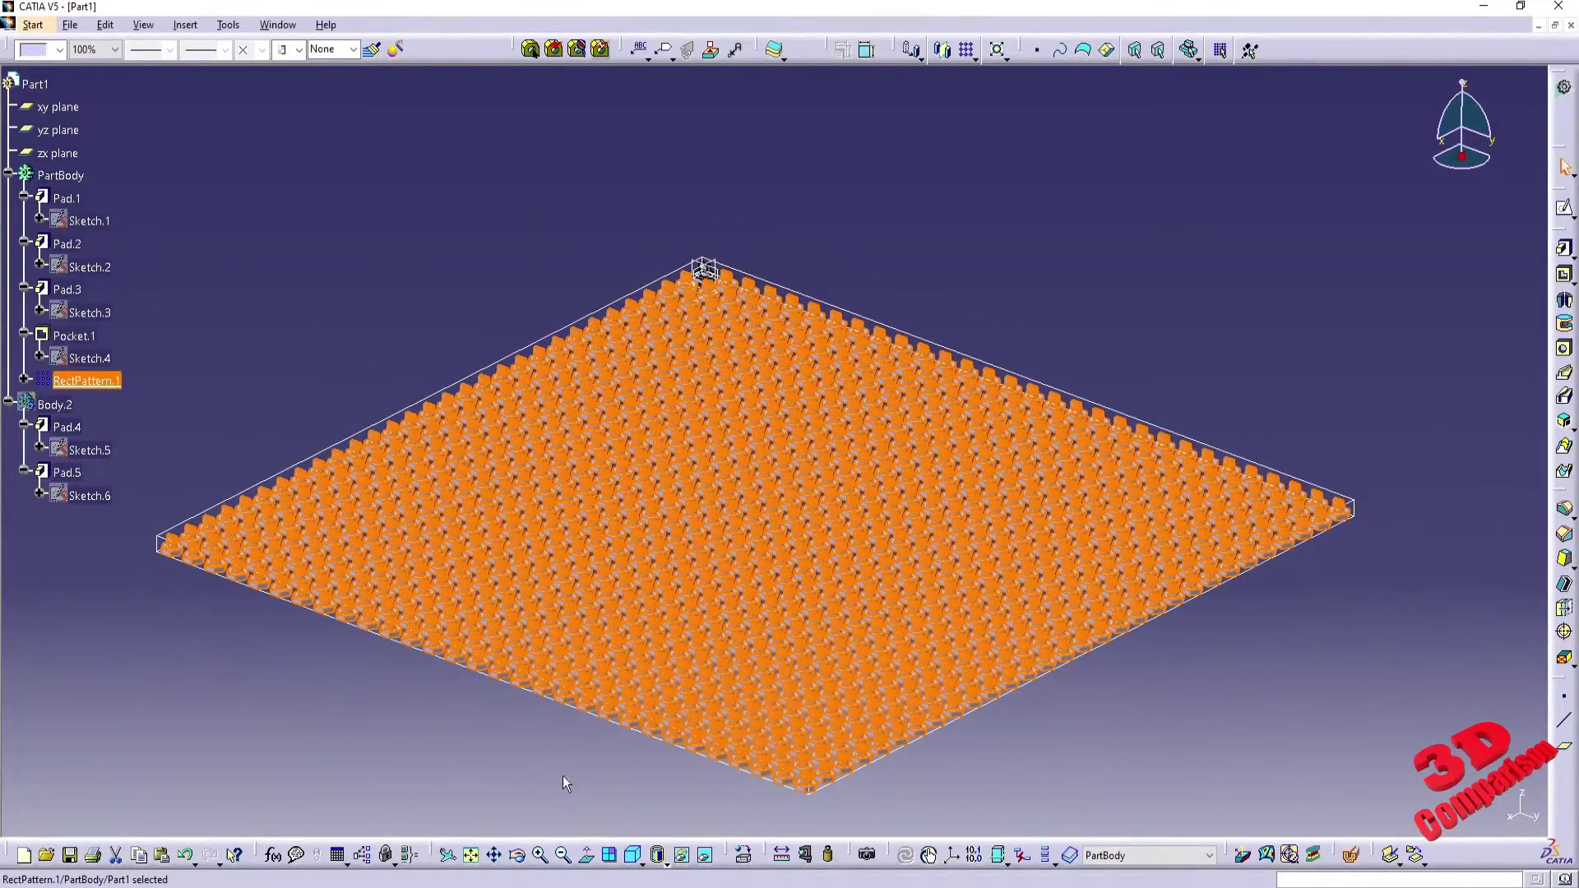
{"action": "left_click", "coordinate": [535, 770]}
{"action": "left_click", "coordinate": [162, 530]}
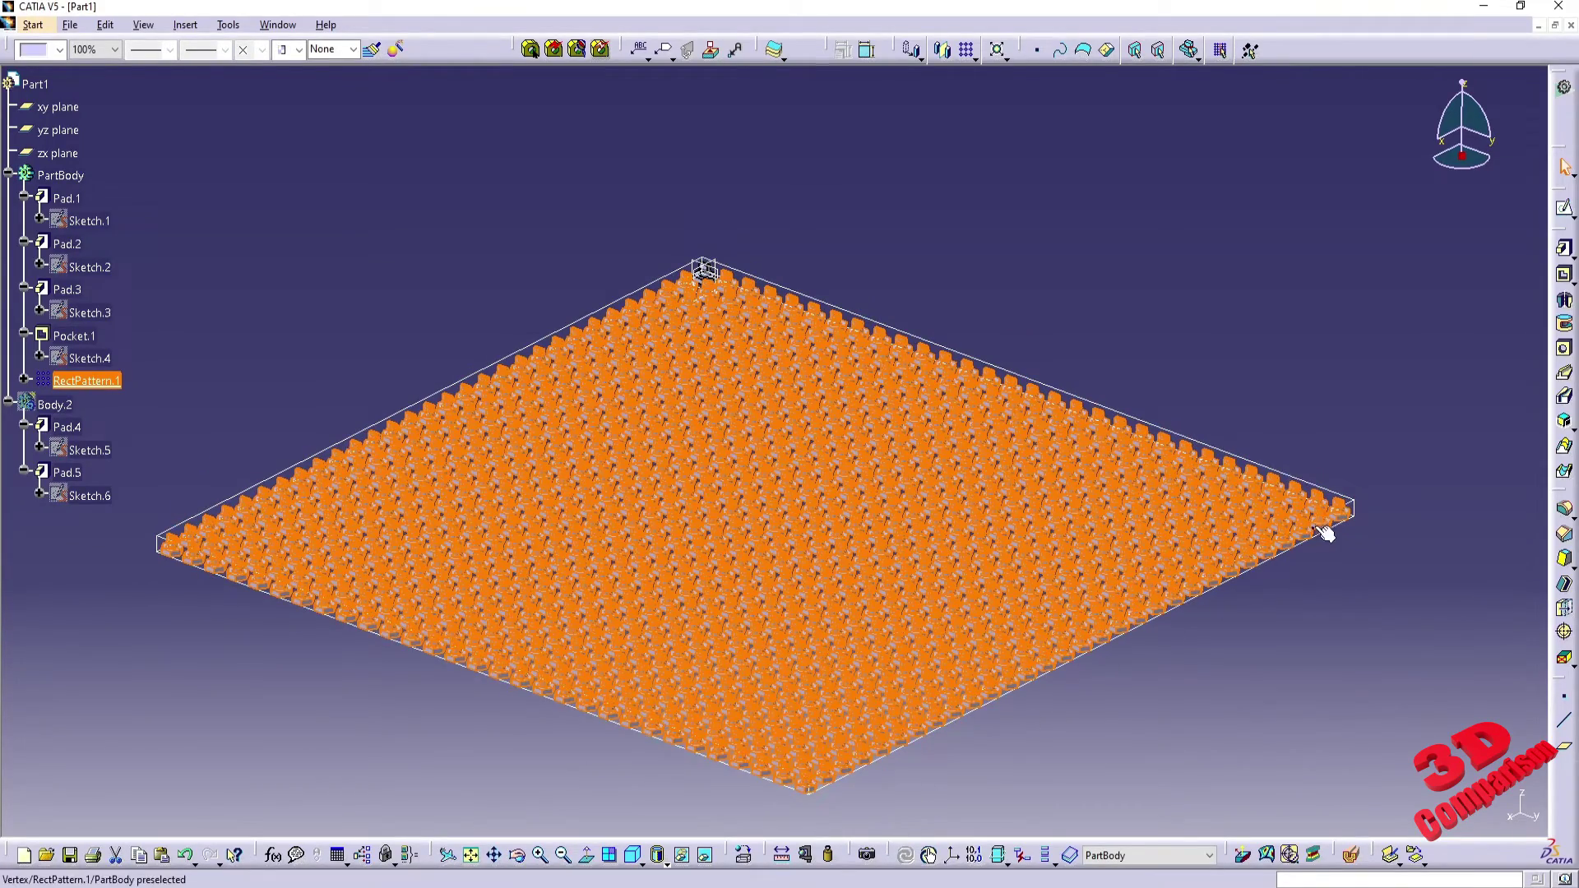
- Show Body.2's square plate and disc, then box-select the pattern, Pad.5 and planes
{"action": "right_click", "coordinate": [56, 403]}
{"action": "left_click", "coordinate": [107, 454]}
{"action": "scroll", "coordinate": [535, 458], "scroll_direction": "down", "scroll_amount": 5}
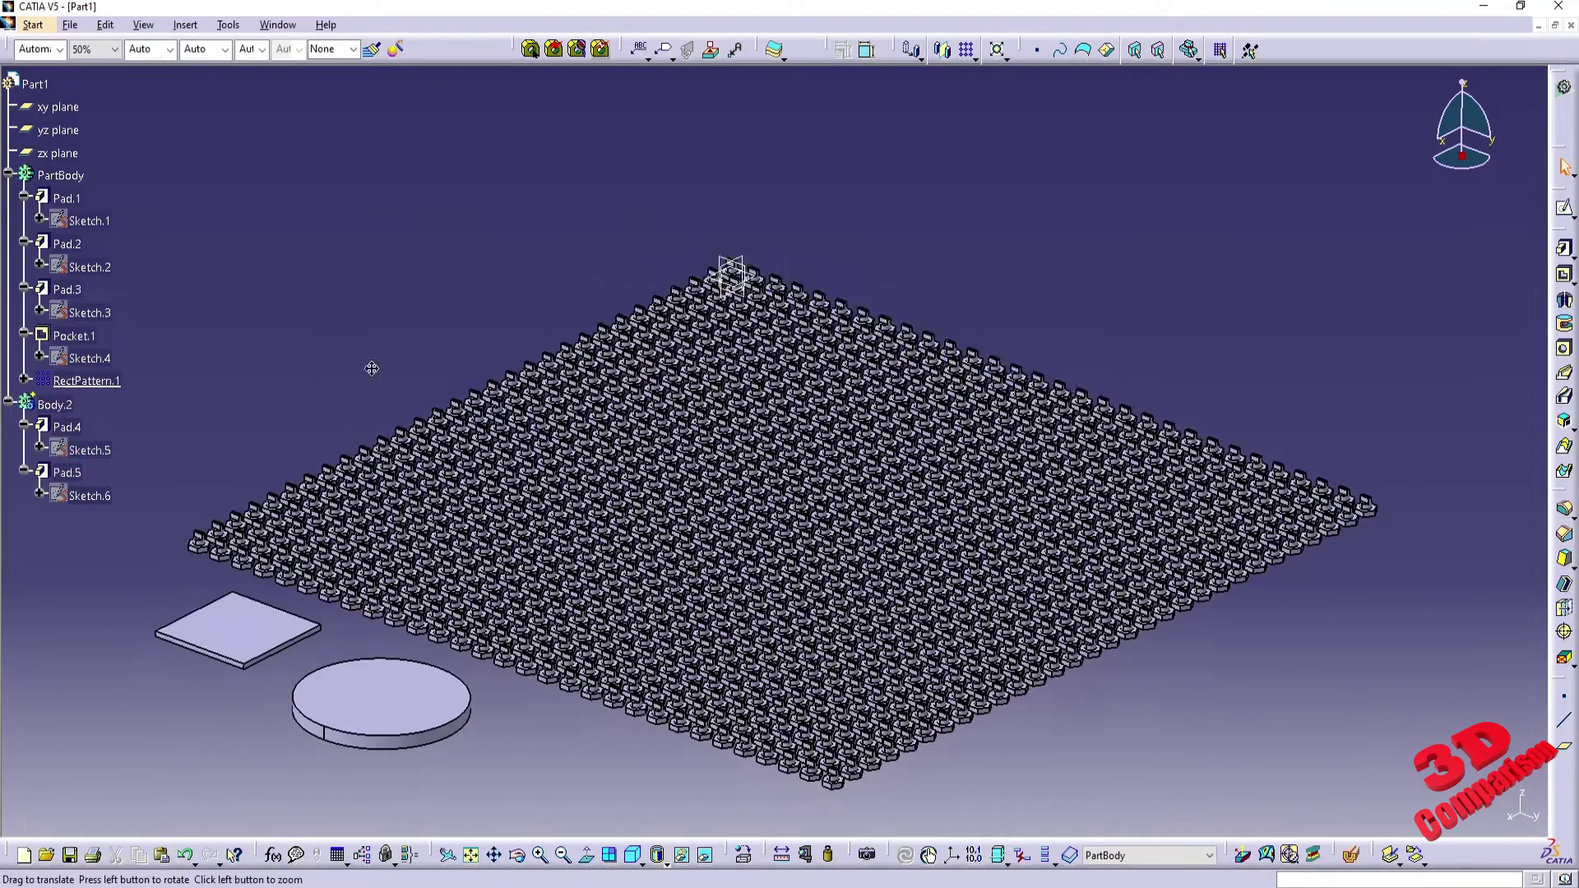
{"action": "left_click_drag", "start_coordinate": [382, 227], "coordinate": [1335, 789]}
{"action": "middle_click_drag", "start_coordinate": [828, 494], "coordinate": [769, 313]}
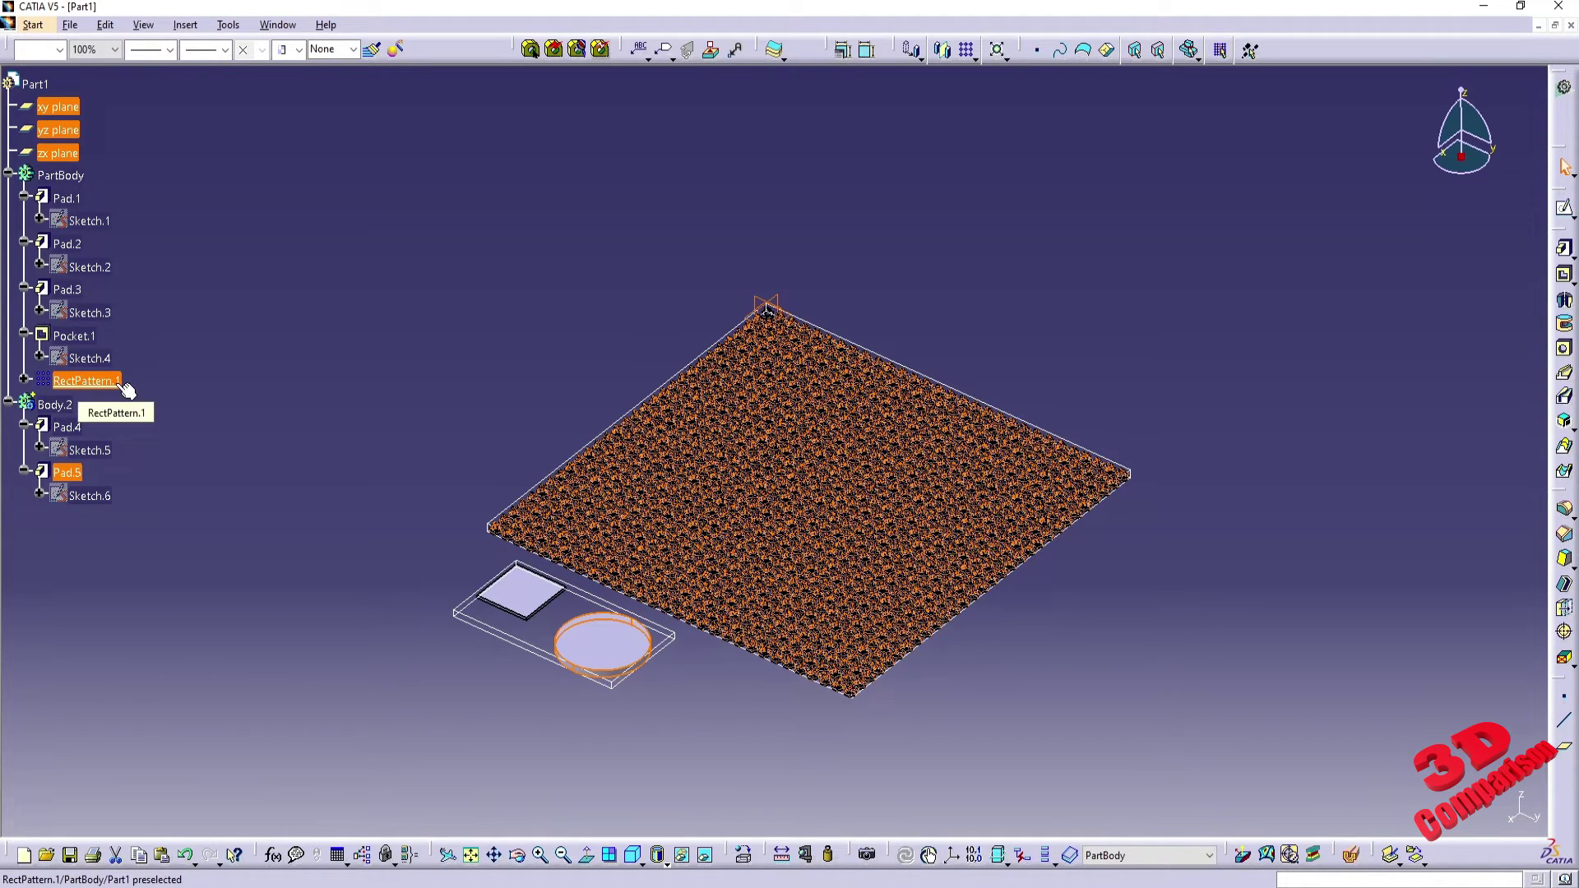
- Define RectPattern.1 in work again, box-select the pattern and pads, and select Pad.5
{"action": "right_click", "coordinate": [127, 390]}
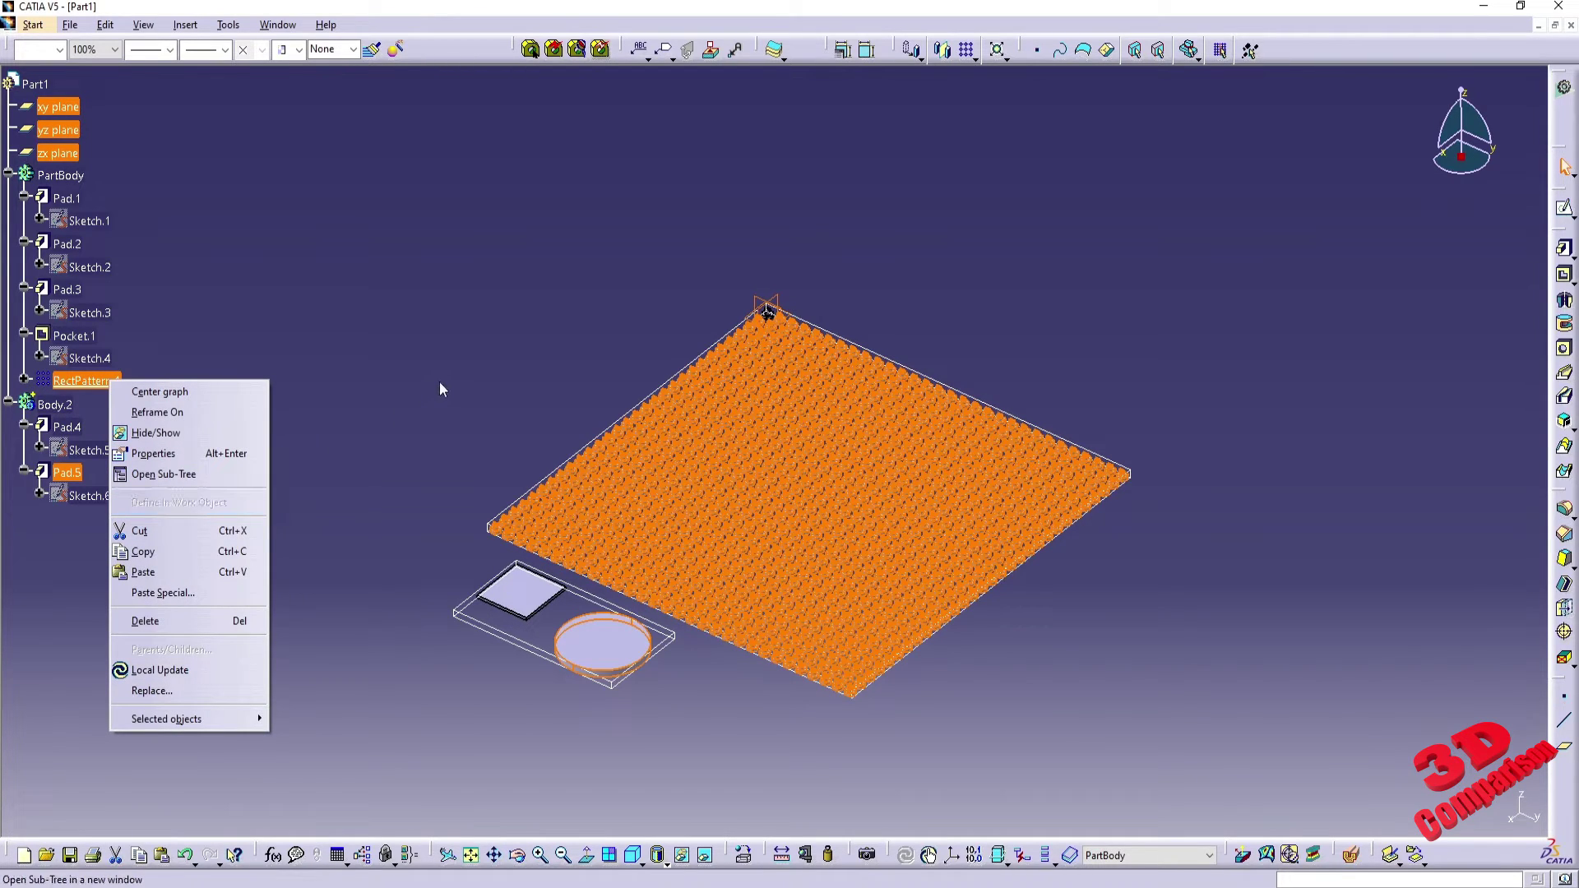
{"action": "left_click", "coordinate": [174, 505]}
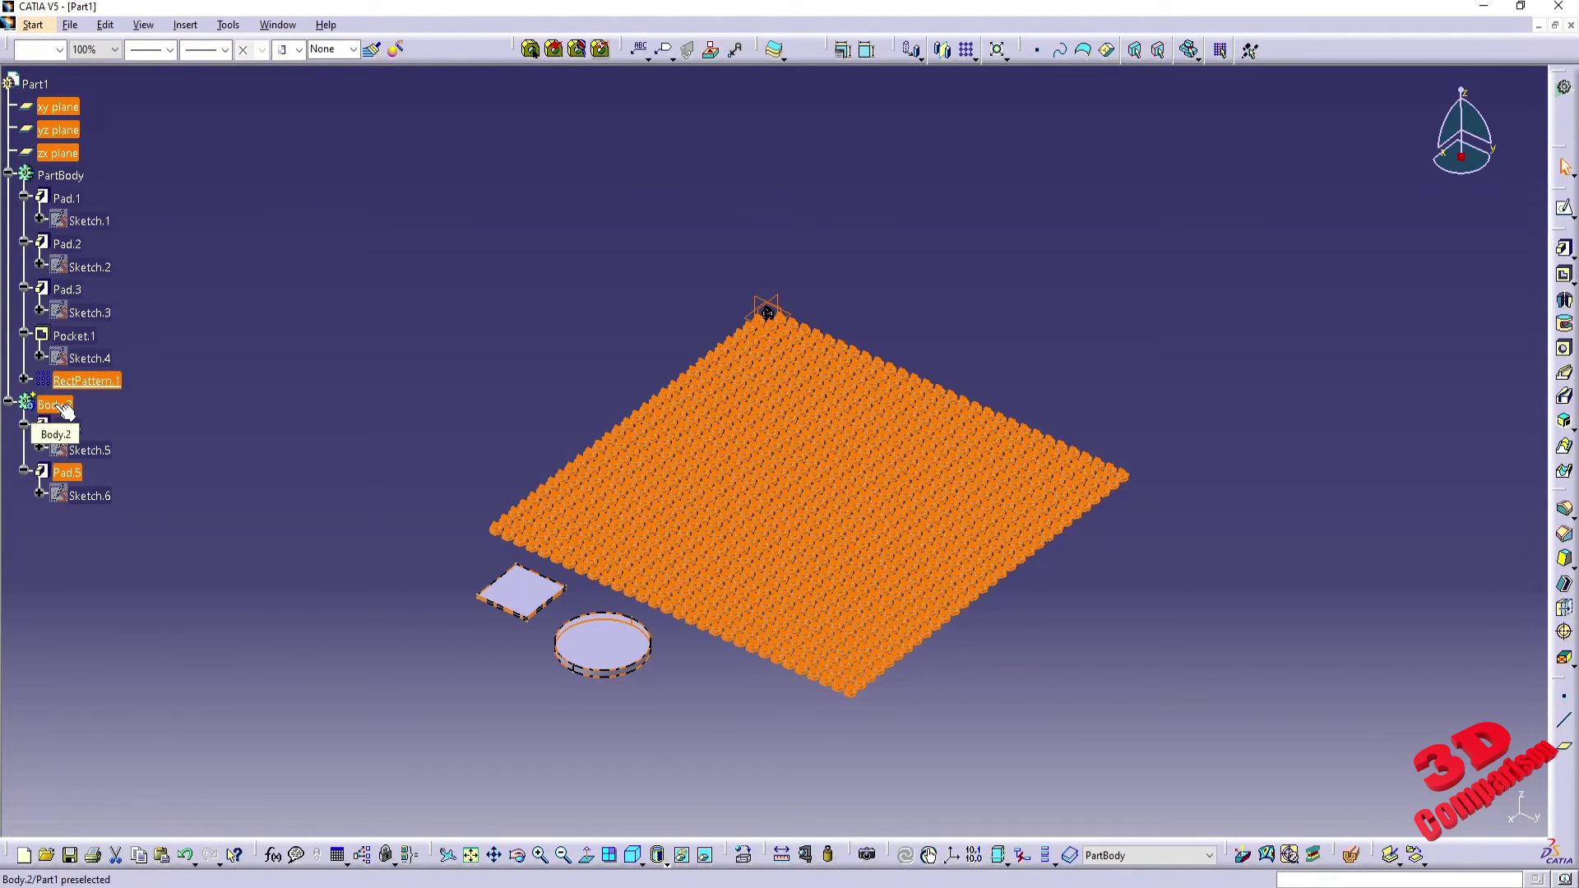
{"action": "left_click_drag", "start_coordinate": [365, 180], "coordinate": [1180, 789]}
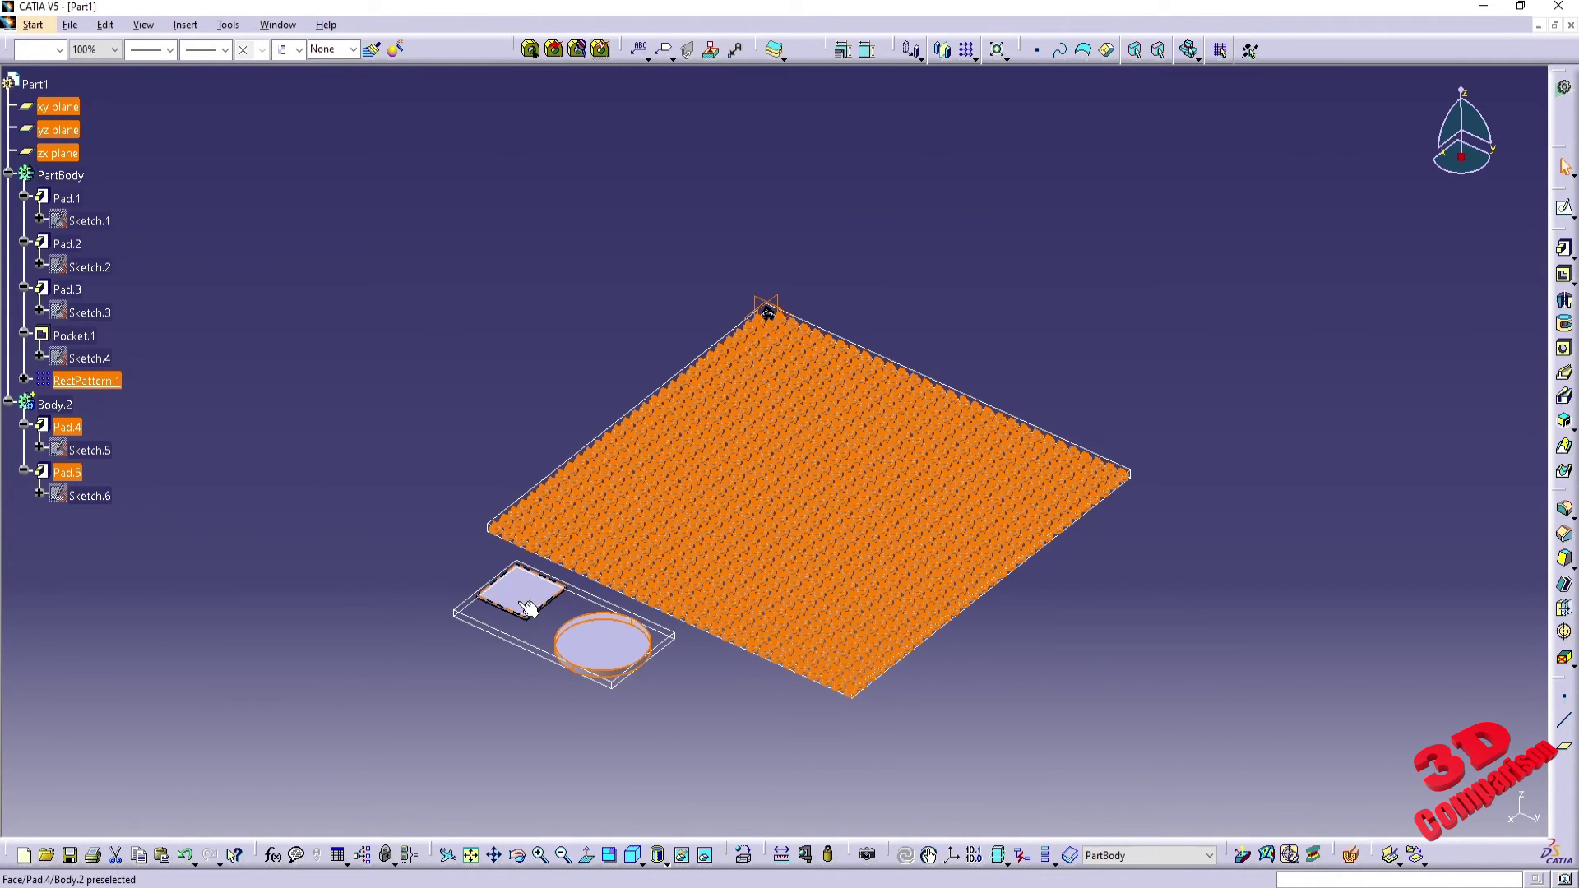
{"action": "left_click", "coordinate": [82, 477]}
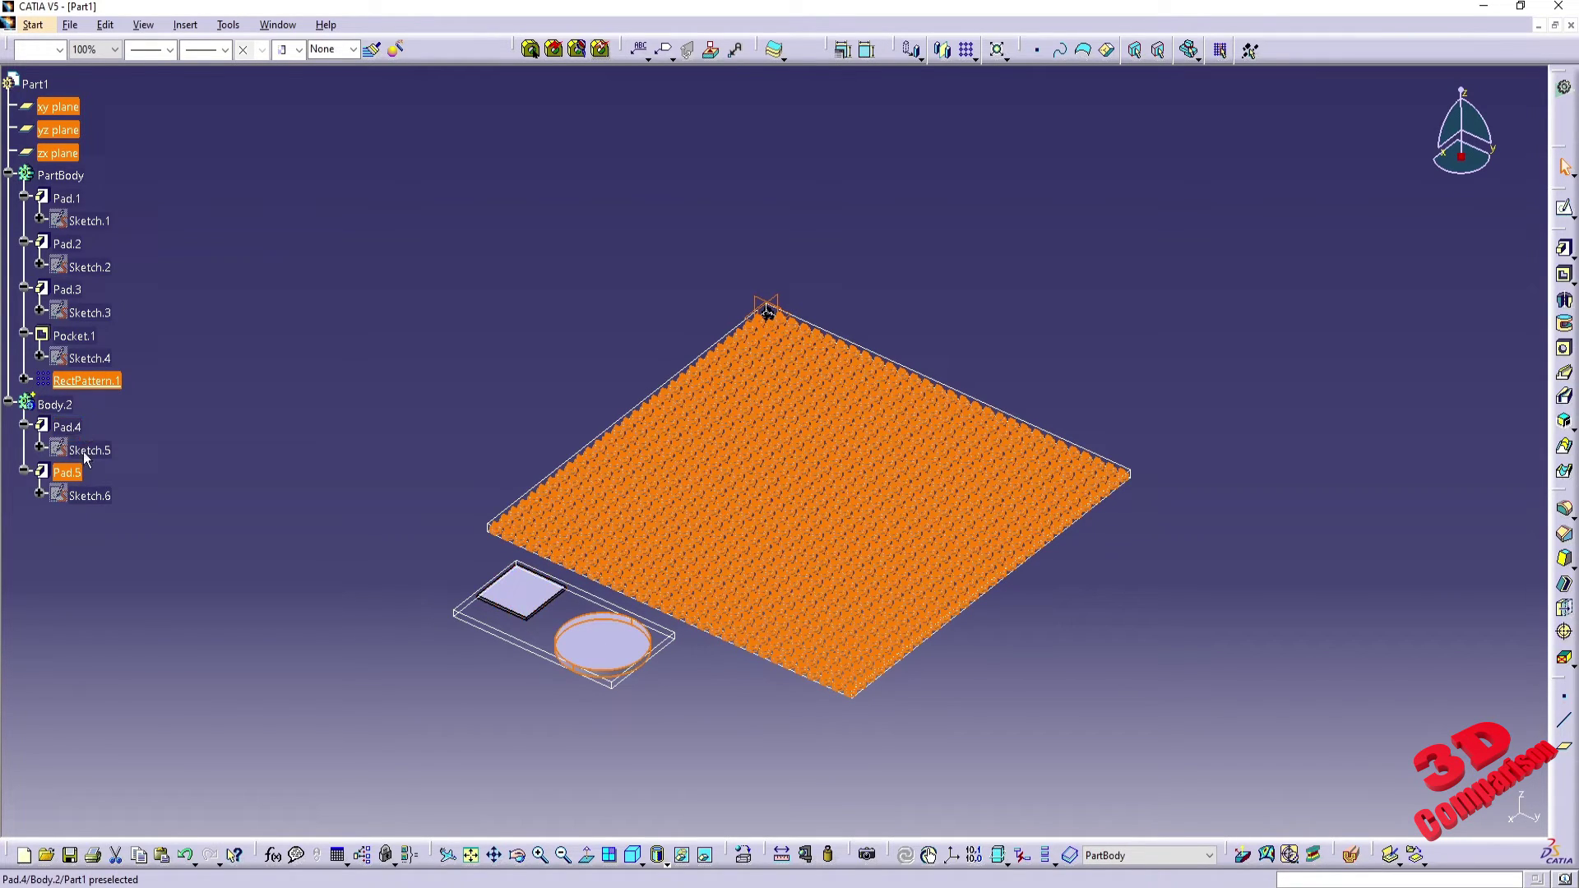
- Uncheck Display manipulation bounding box in Tools > Options > Navigation and confirm
{"action": "left_click", "coordinate": [229, 25]}
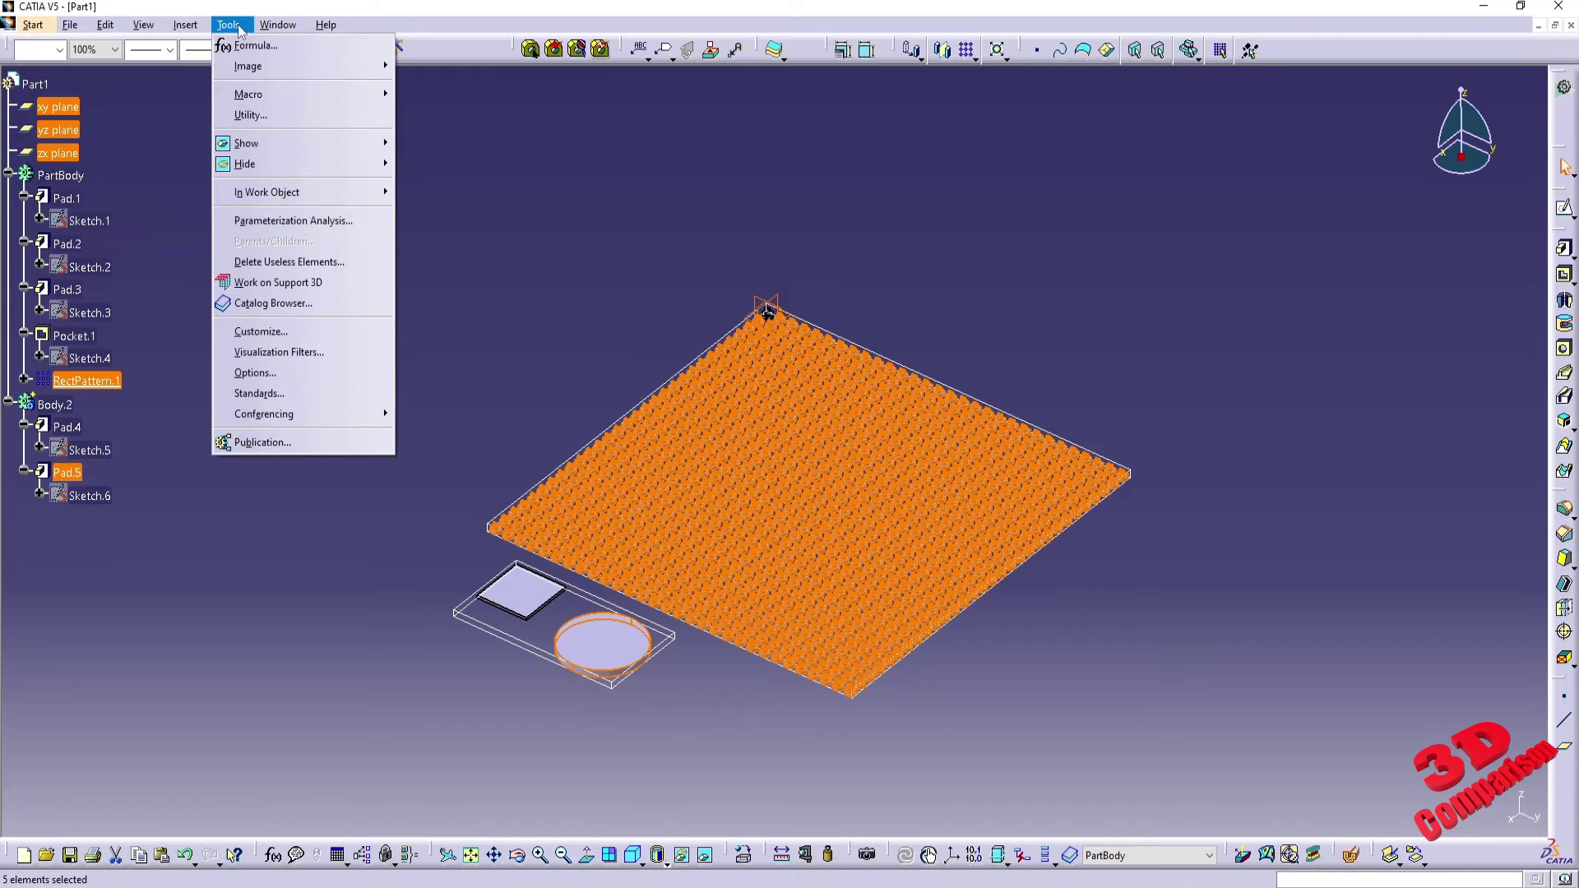
{"action": "left_click", "coordinate": [302, 373]}
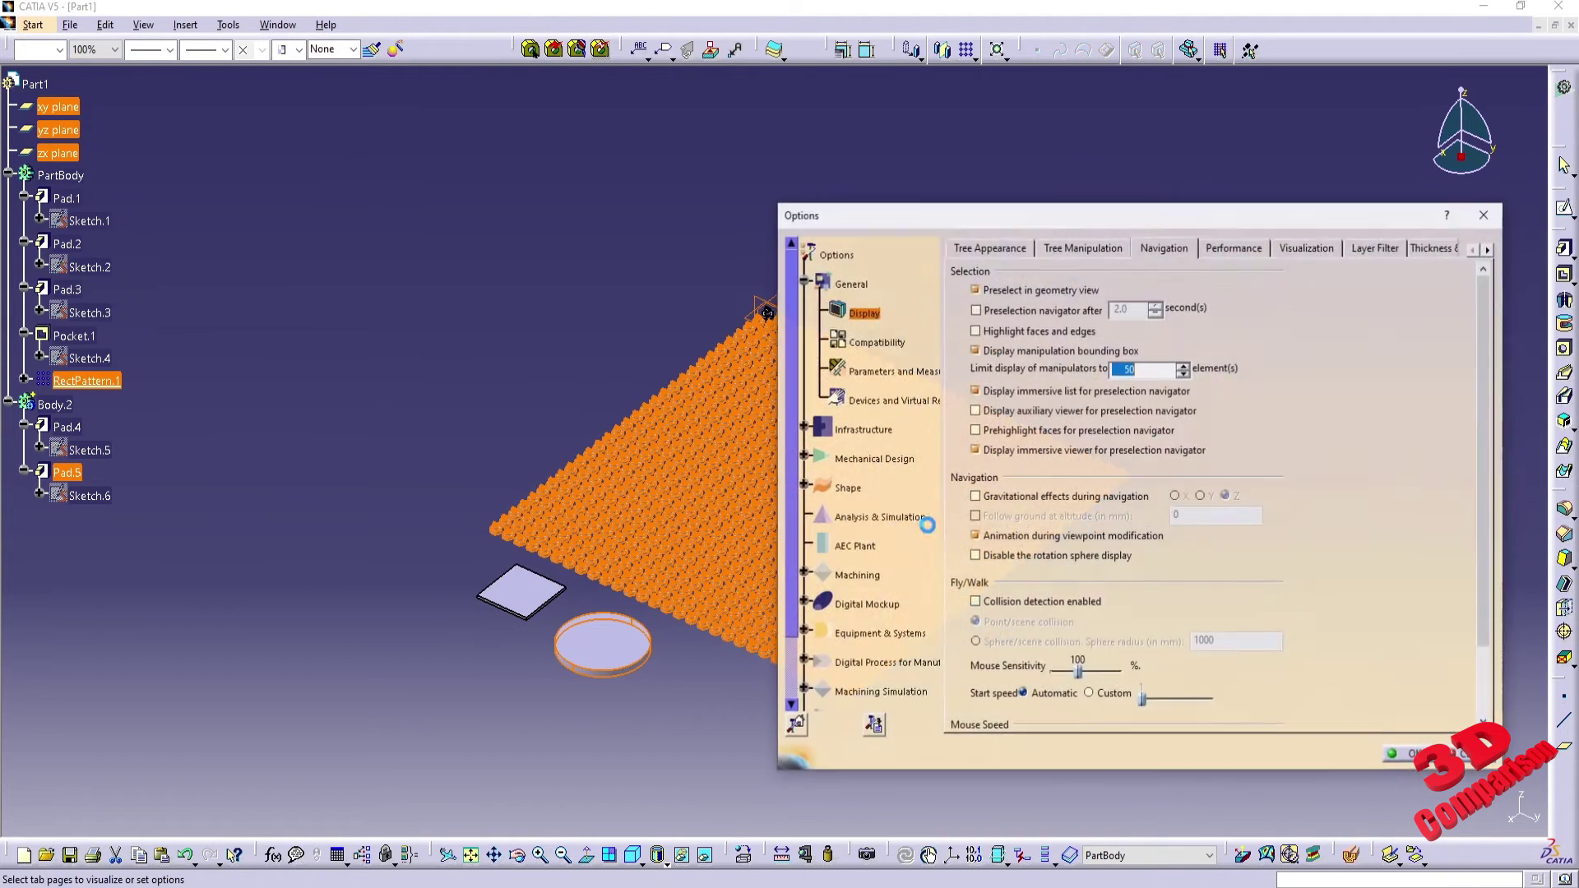
{"action": "left_click", "coordinate": [1041, 351]}
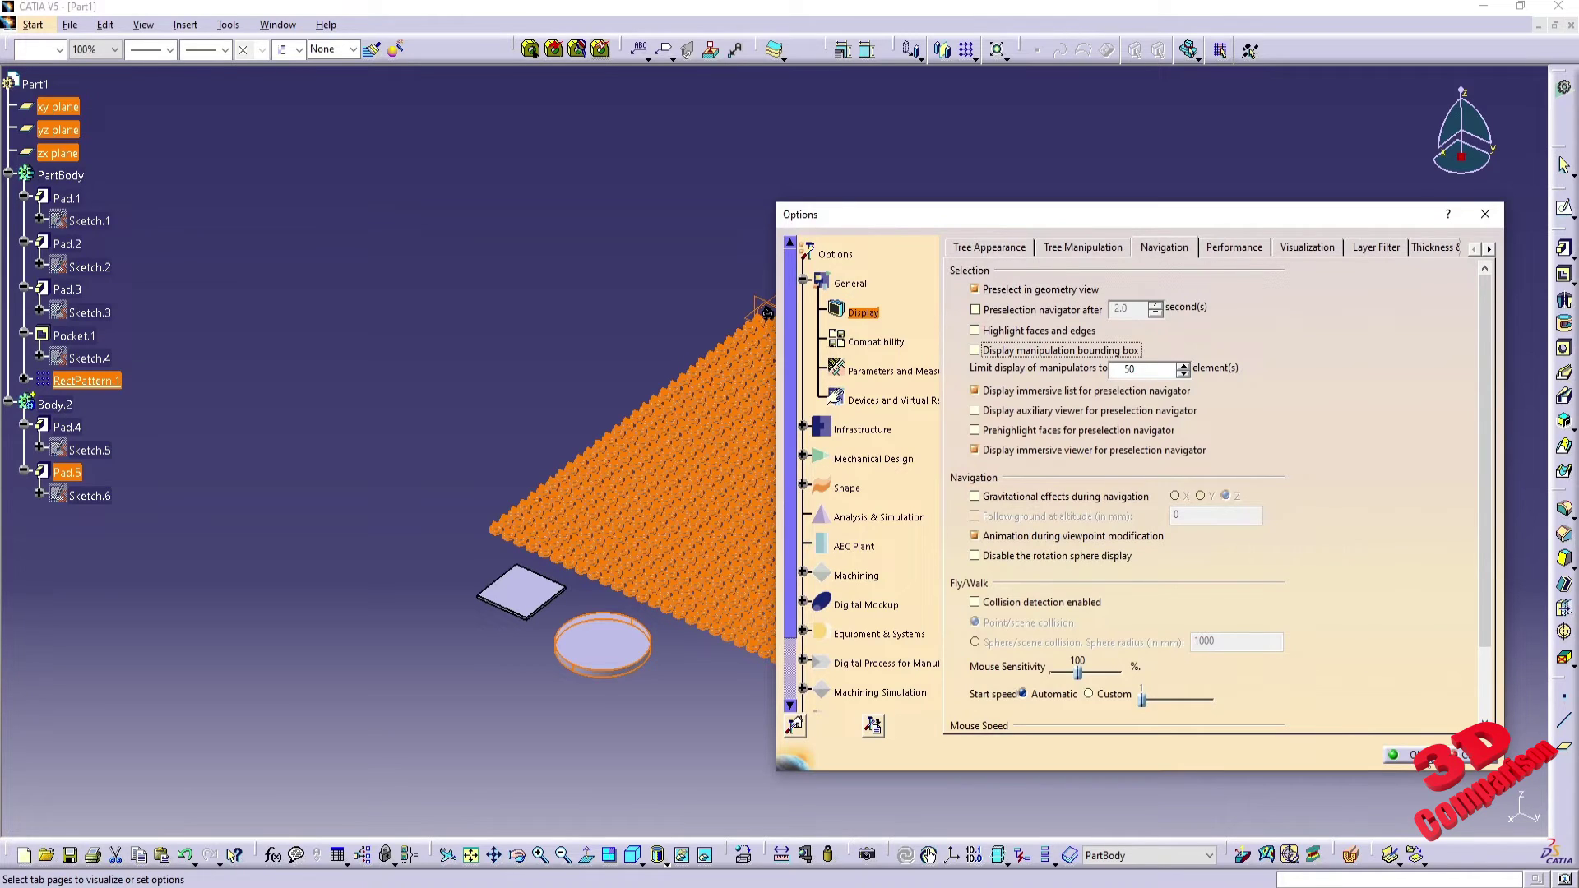
{"action": "left_click", "coordinate": [1402, 755]}
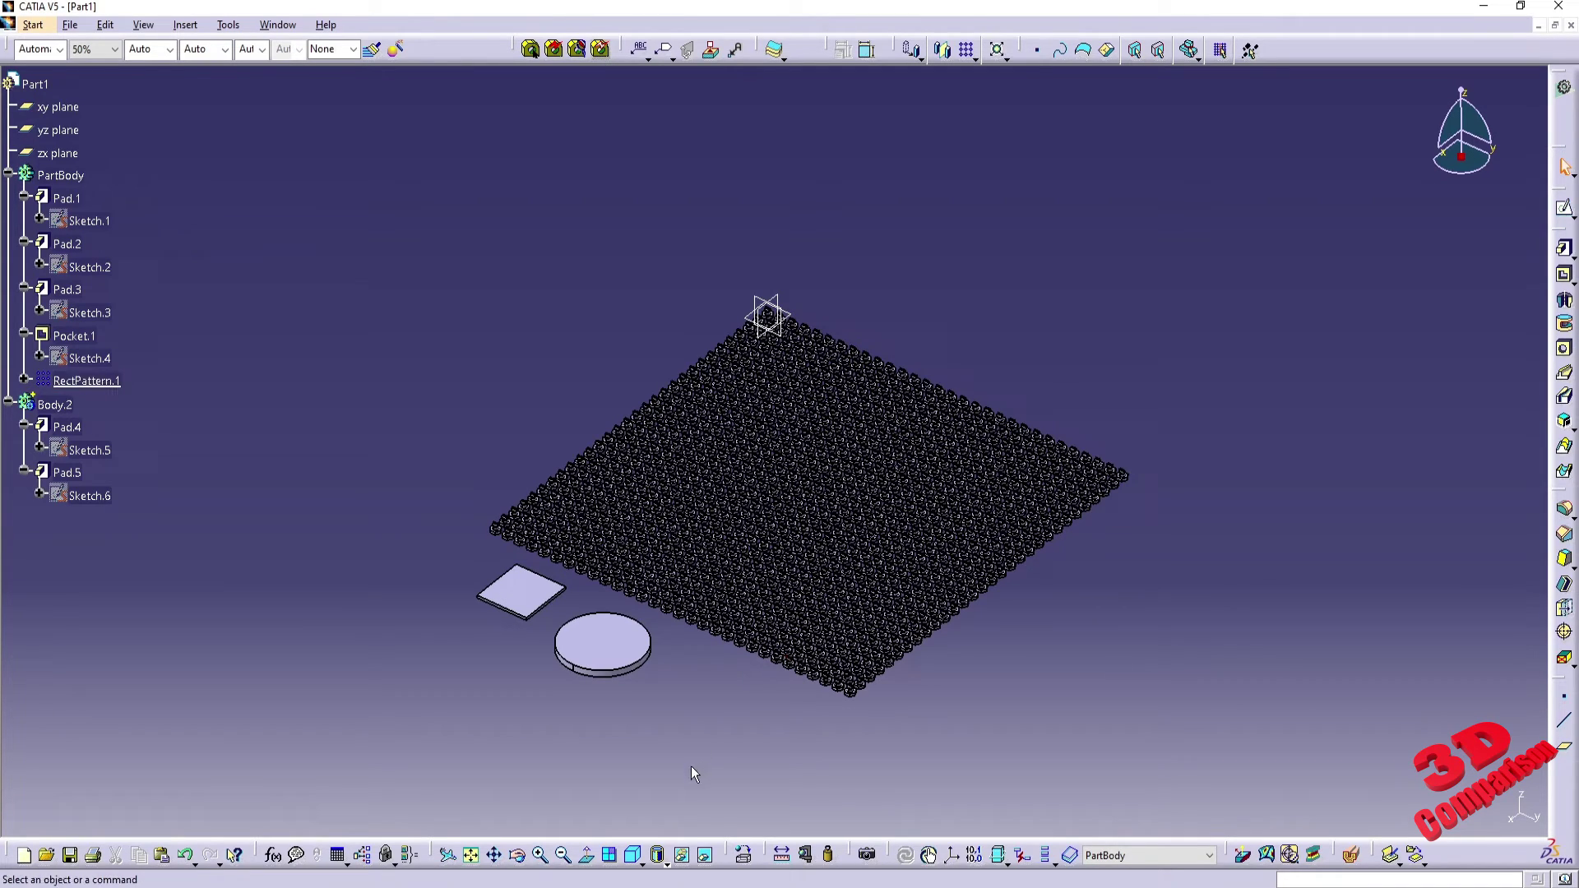
- Box-select geometry near the disc and the whole model, selecting Pad.5 and RectPattern.1
{"action": "left_click_drag", "start_coordinate": [716, 824], "coordinate": [50, 440]}
{"action": "left_click", "coordinate": [636, 358]}
{"action": "left_click_drag", "start_coordinate": [642, 366], "coordinate": [27, 74]}
{"action": "left_click", "coordinate": [856, 682]}
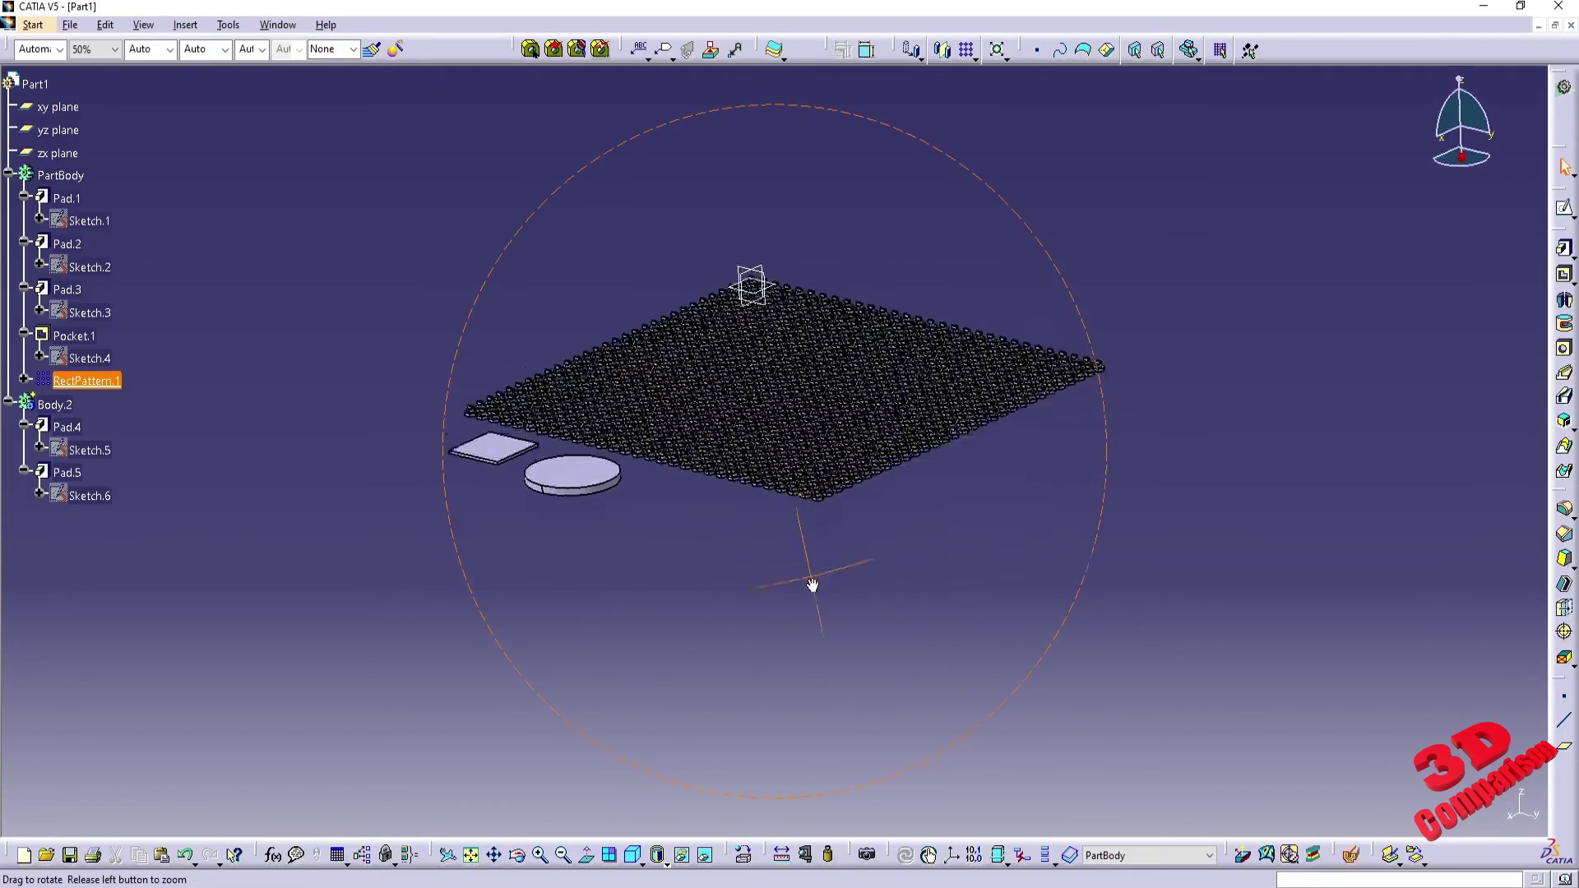